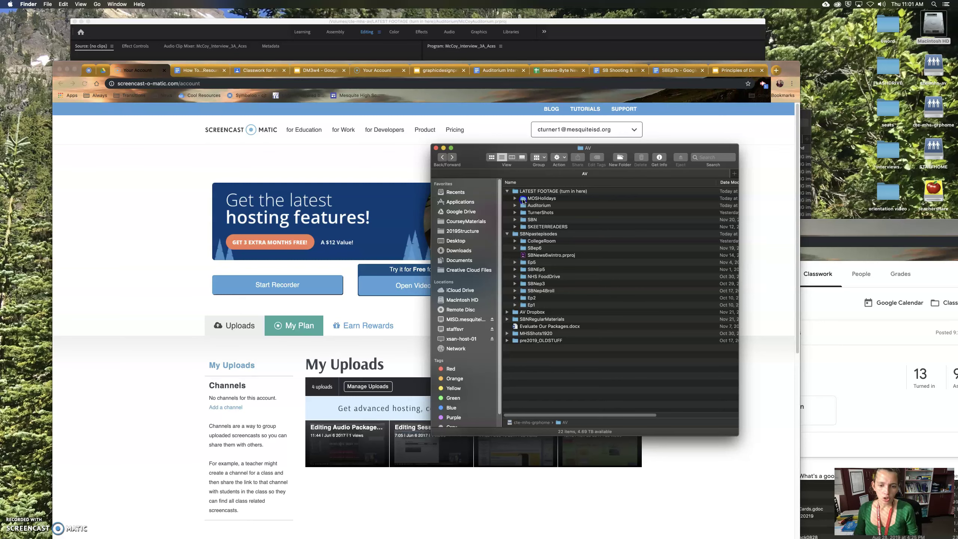
Open the MOSHolidays folder in Finder to show MOS_Holidays.mp4, then move the window right
{"action": "double_click", "coordinate": [523, 199]}
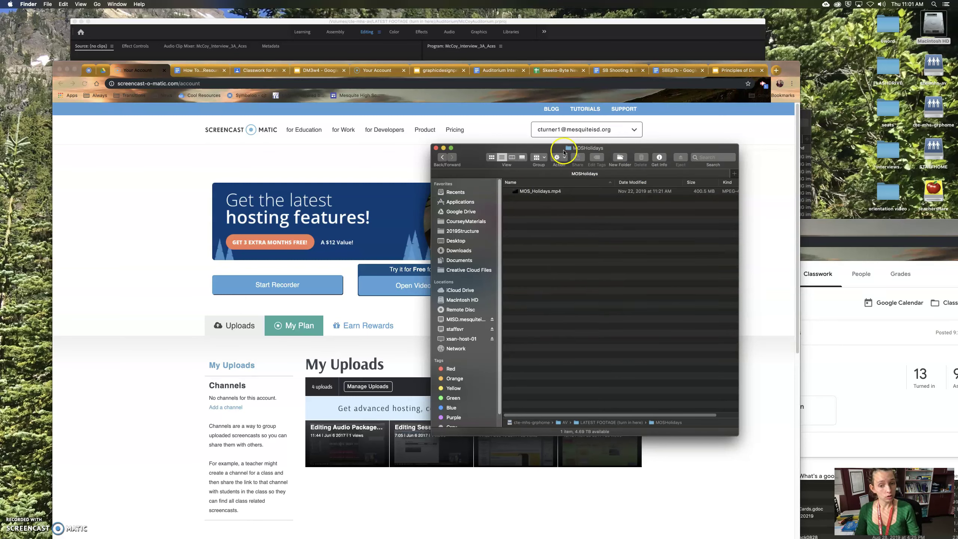
{"action": "left_click_drag", "start_coordinate": [479, 148], "coordinate": [592, 140]}
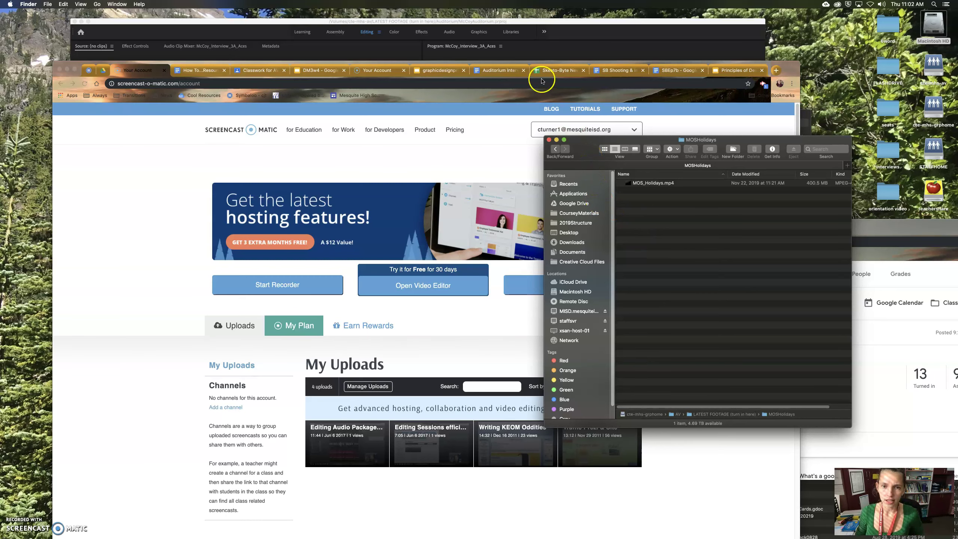
Create a new Premiere Pro project named MOSHolidaysEdit from File > New > Project
{"action": "left_click", "coordinate": [567, 47]}
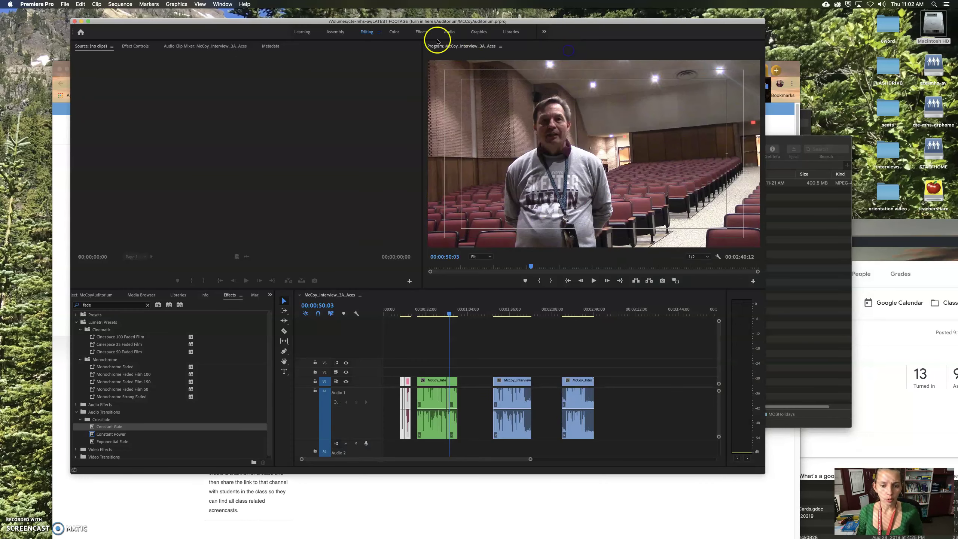
{"action": "left_click", "coordinate": [64, 4]}
{"action": "mouse_move", "coordinate": [95, 13]}
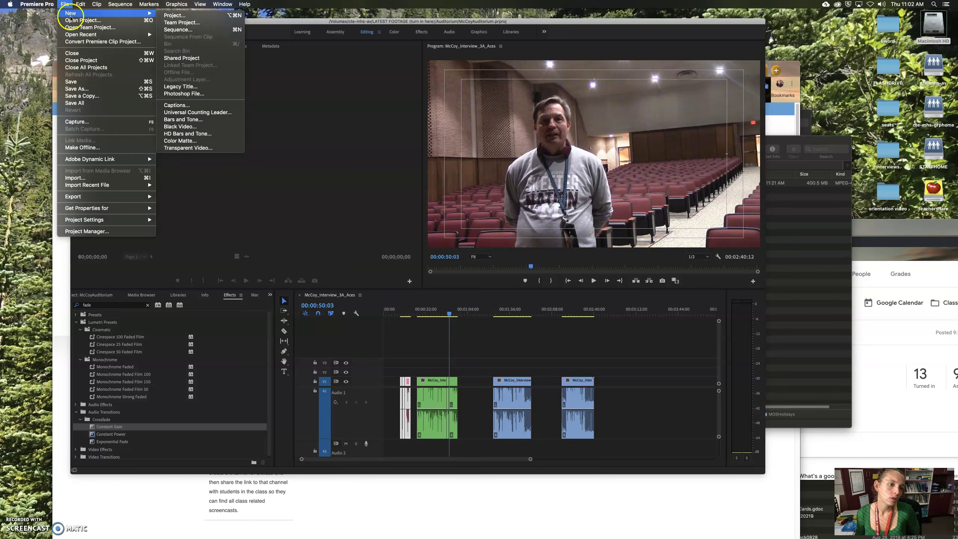
{"action": "left_click", "coordinate": [193, 15]}
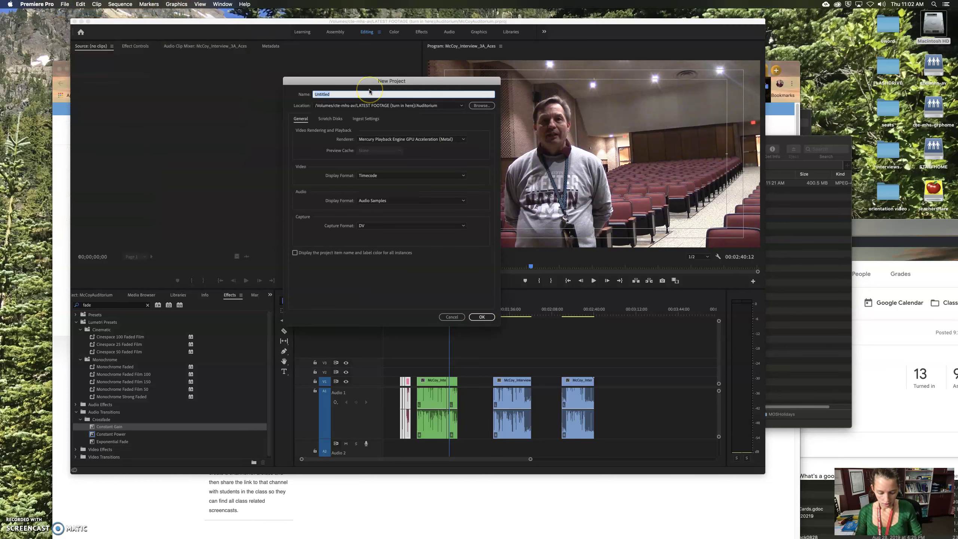
{"action": "left_click_drag", "start_coordinate": [801, 144], "coordinate": [826, 152]}
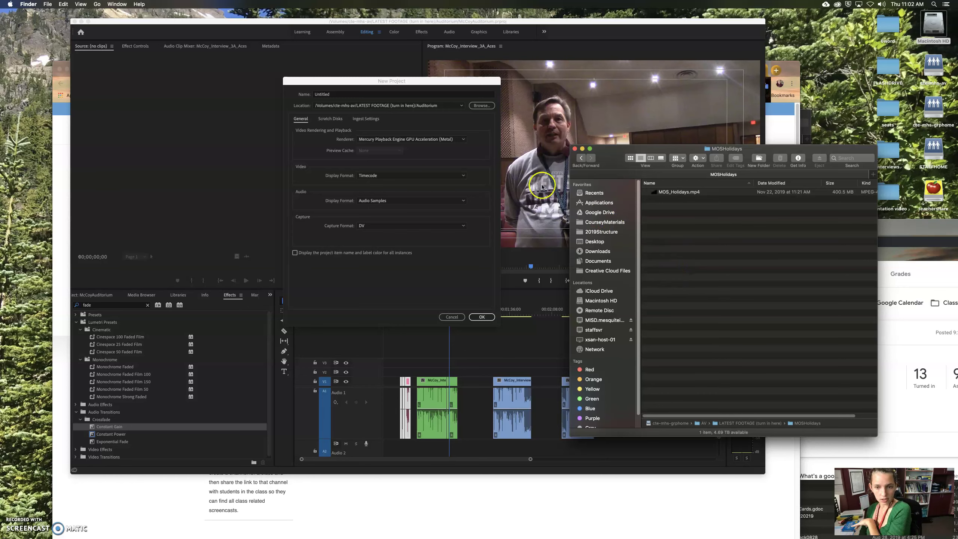
{"action": "left_click", "coordinate": [335, 94]}
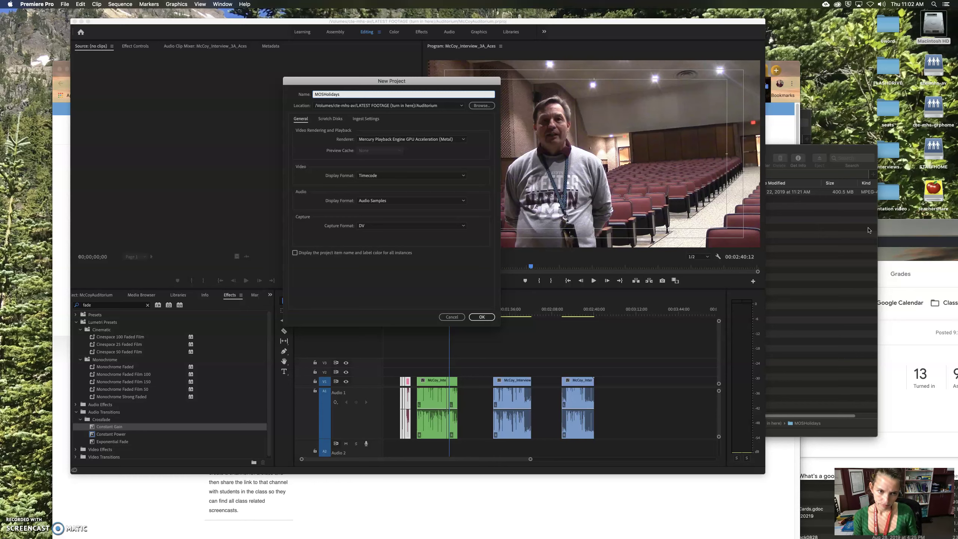
{"action": "left_click", "coordinate": [815, 300]}
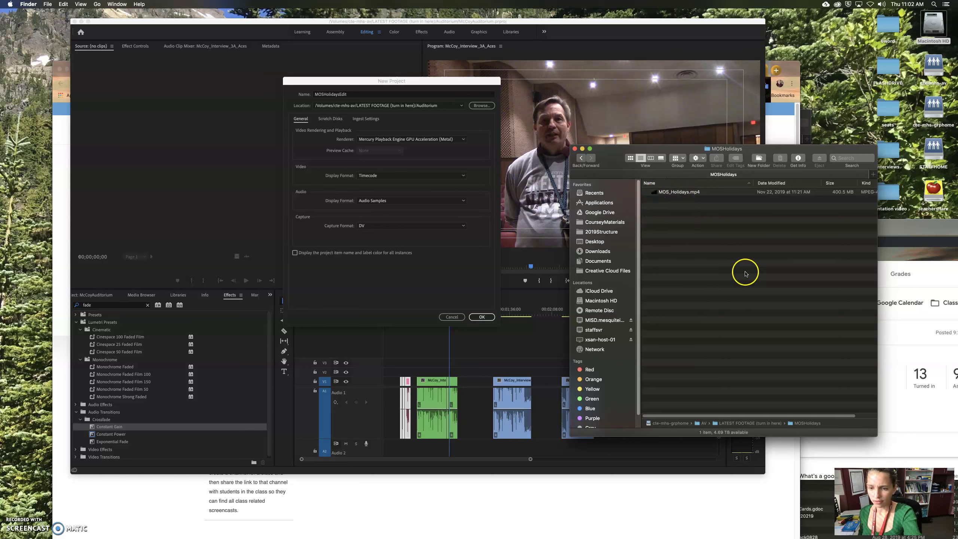
{"action": "left_click", "coordinate": [479, 318]}
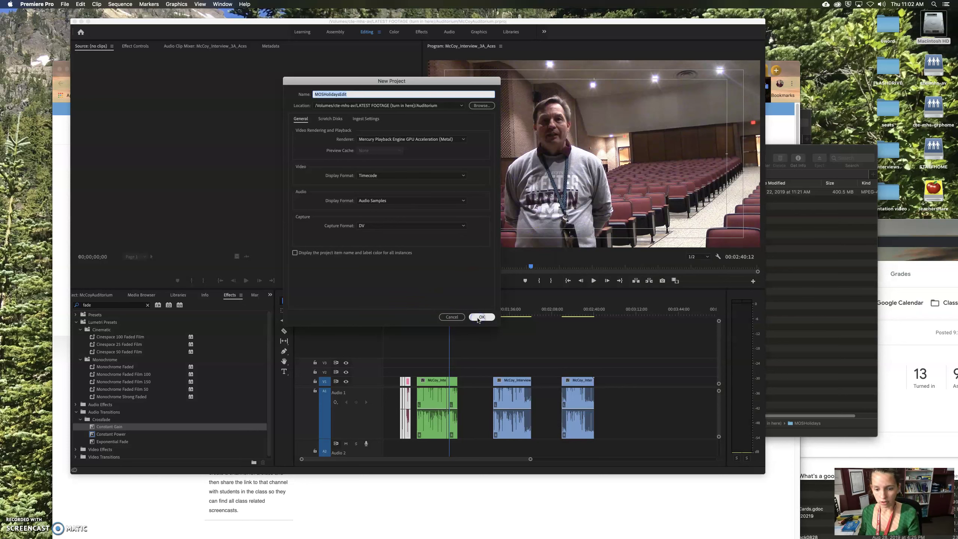
{"action": "left_click", "coordinate": [480, 318]}
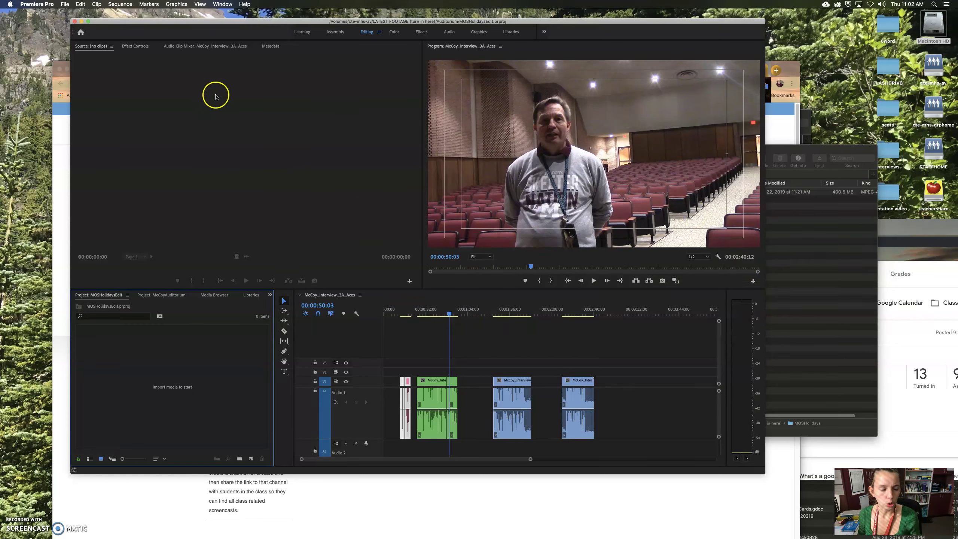
Save the MOSHolidaysEdit project with Save As into LATEST FOOTAGE > MOSHolidays
{"action": "left_click", "coordinate": [74, 3]}
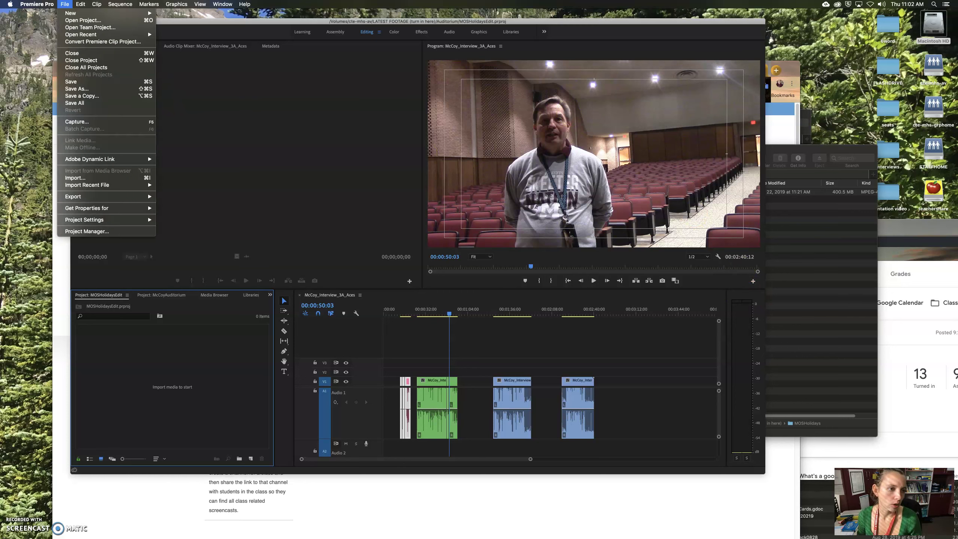
{"action": "left_click", "coordinate": [100, 88]}
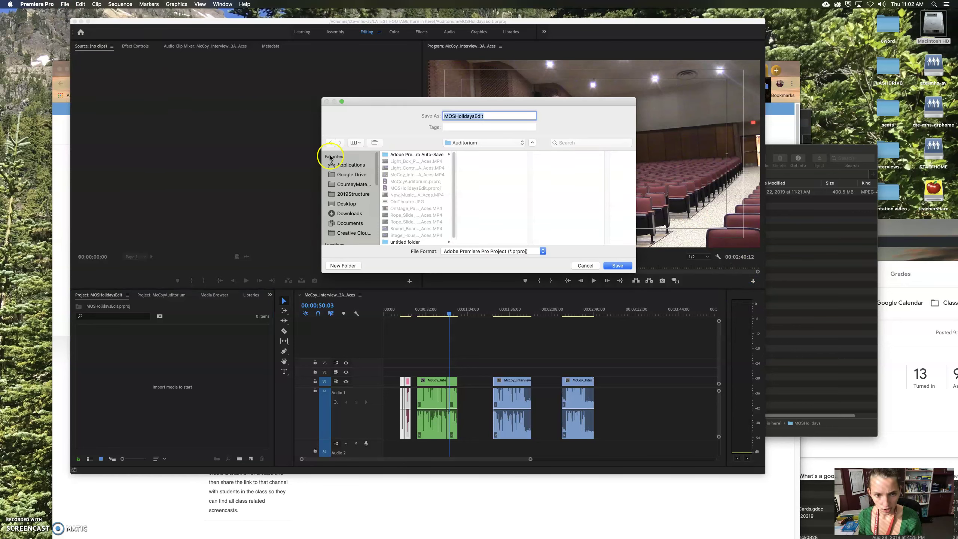
{"action": "left_click", "coordinate": [454, 142]}
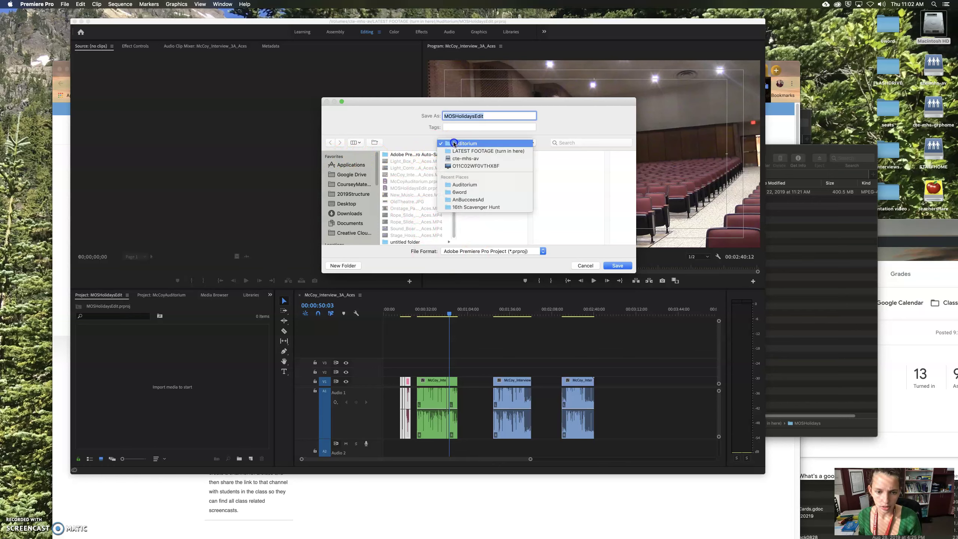
{"action": "left_click", "coordinate": [454, 152]}
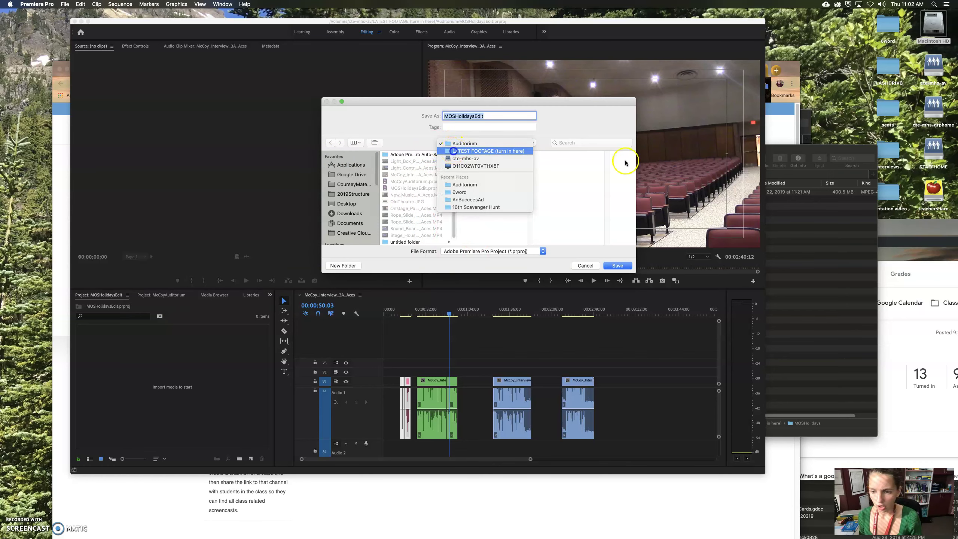
{"action": "left_click", "coordinate": [779, 154]}
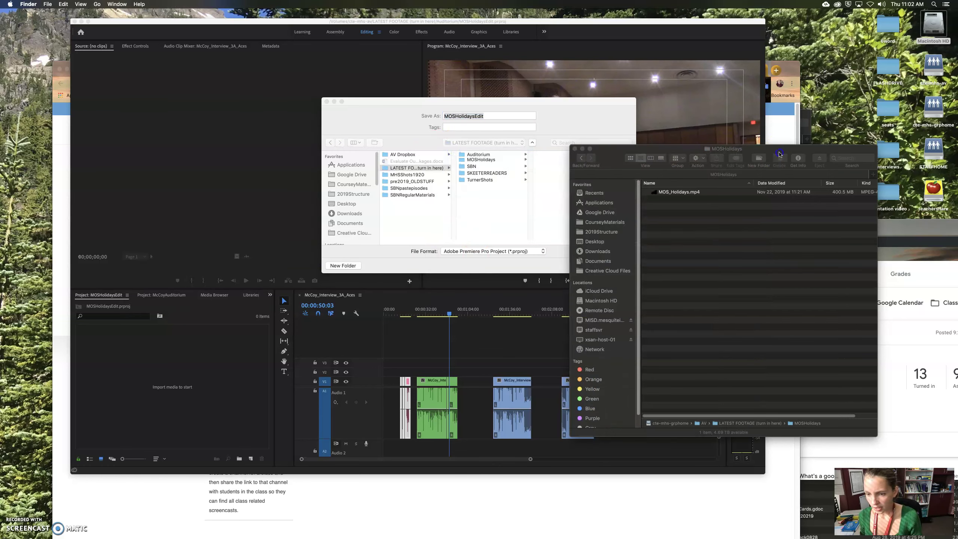
{"action": "left_click", "coordinate": [579, 160]}
{"action": "left_click", "coordinate": [658, 189]}
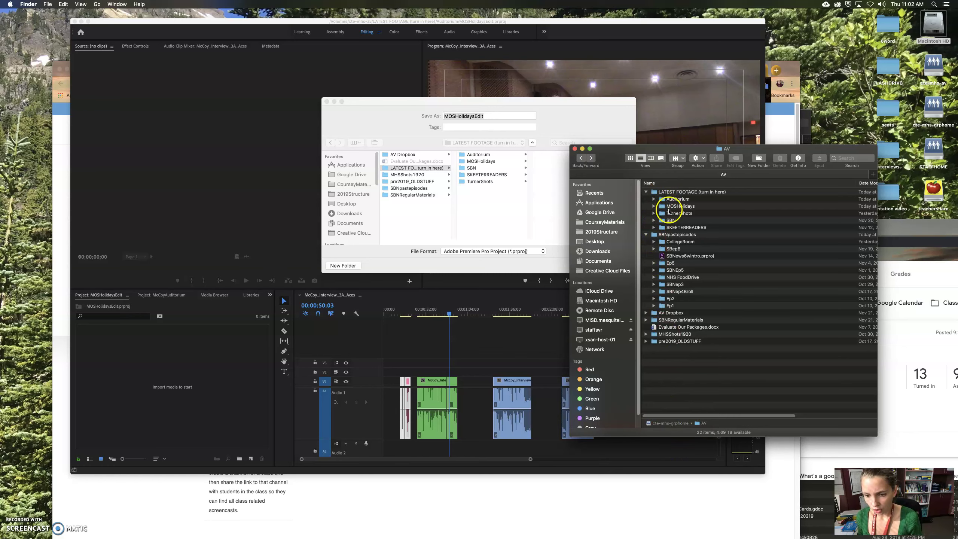
{"action": "left_click", "coordinate": [474, 163]}
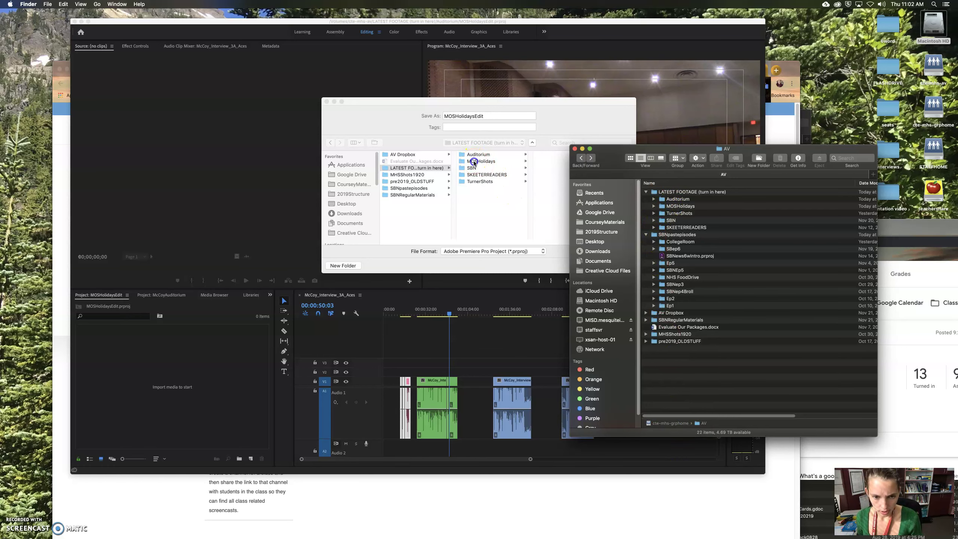
{"action": "left_click", "coordinate": [617, 265]}
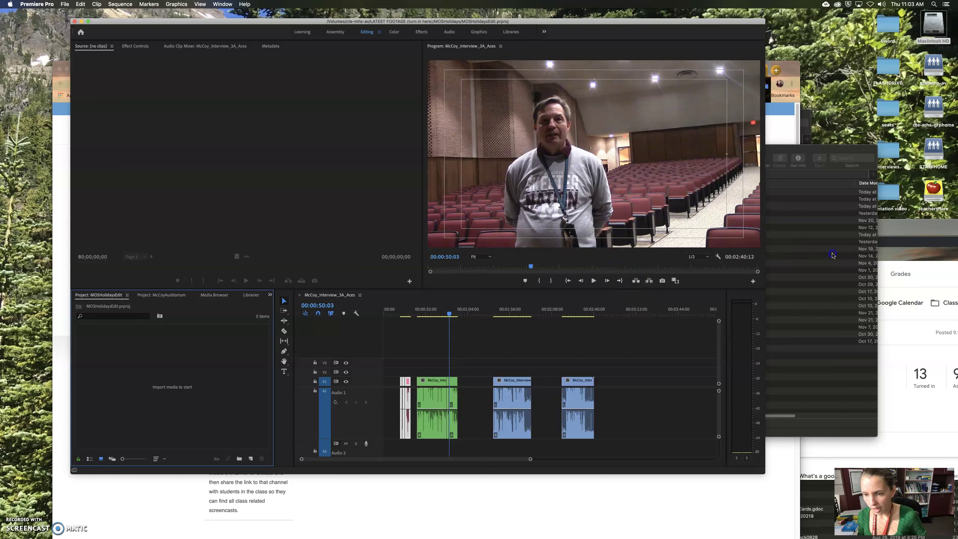
Confirm the saved project is in MOSHolidays, then open the Auditorium folder in Finder
{"action": "left_click", "coordinate": [783, 216]}
{"action": "double_click", "coordinate": [656, 199]}
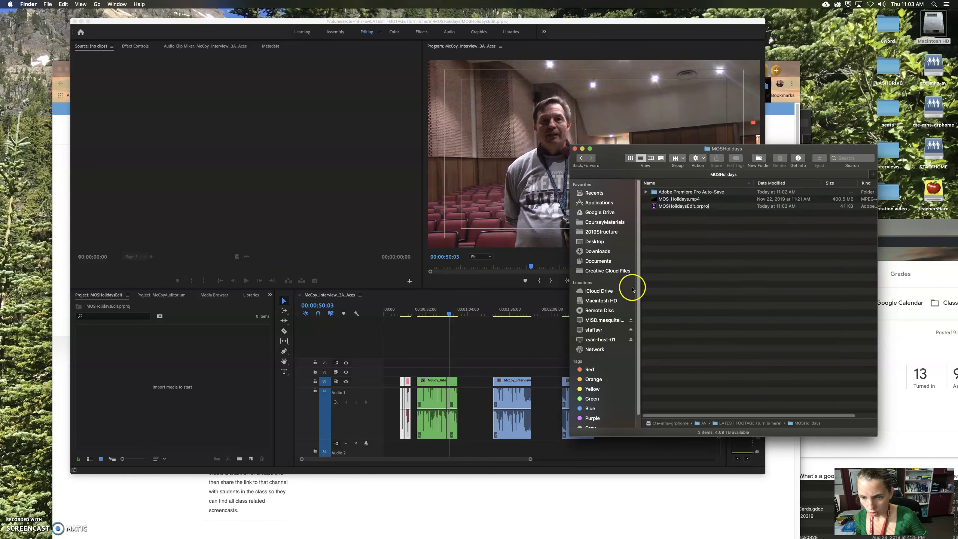
{"action": "left_click", "coordinate": [580, 157]}
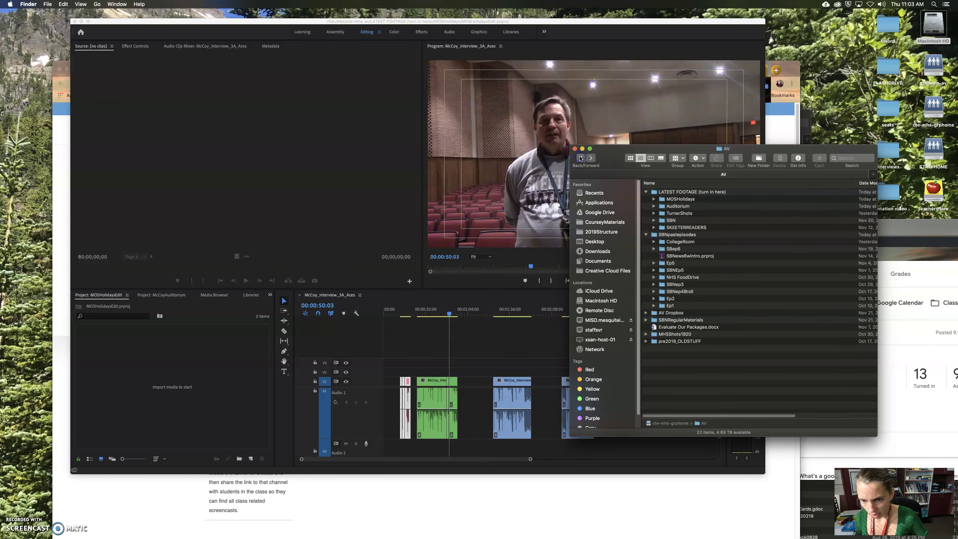
{"action": "left_click", "coordinate": [658, 231]}
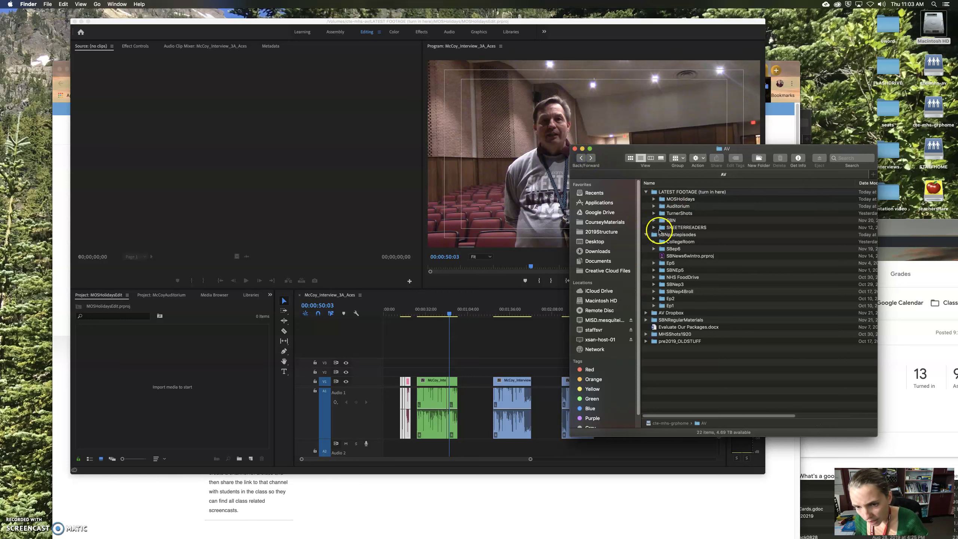
{"action": "double_click", "coordinate": [669, 206]}
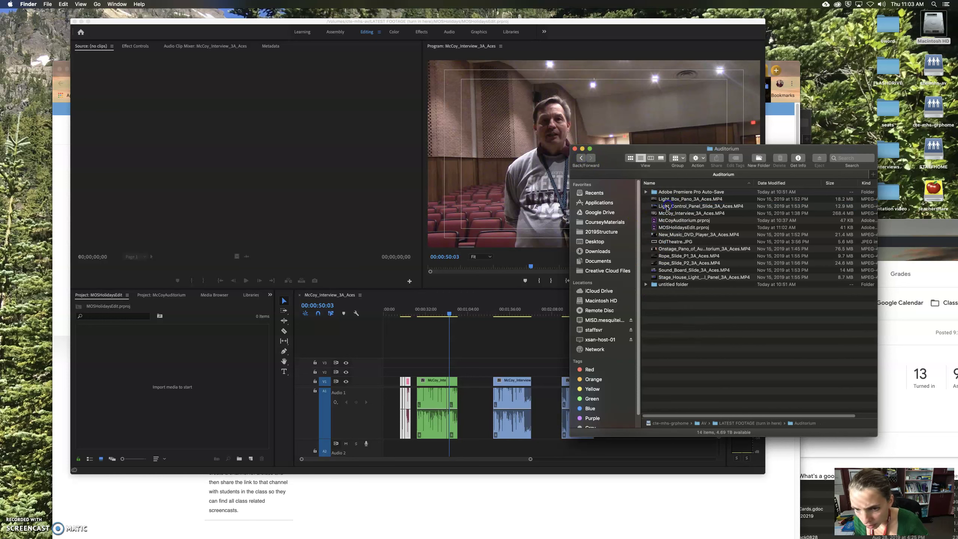
Delete the stray MOSHolidaysEdit.prproj from Auditorium and return to the AV folder
{"action": "right_click", "coordinate": [663, 227]}
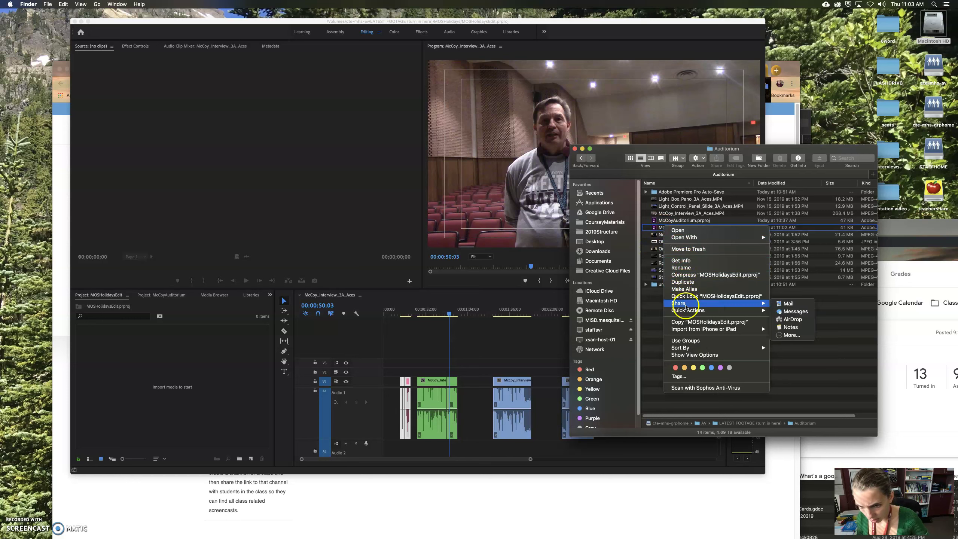
{"action": "left_click", "coordinate": [669, 230]}
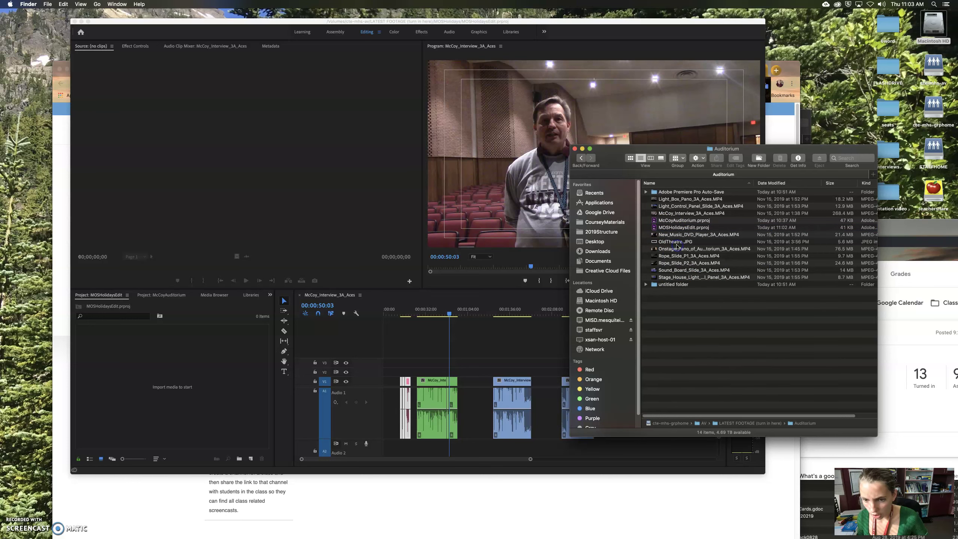
{"action": "left_click", "coordinate": [669, 227]}
{"action": "right_click", "coordinate": [669, 230]}
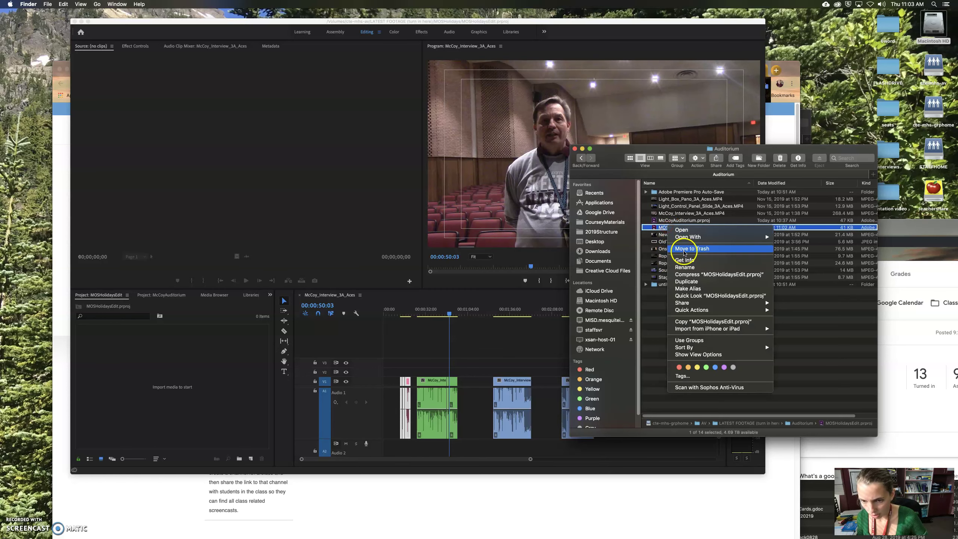
{"action": "left_click", "coordinate": [684, 252]}
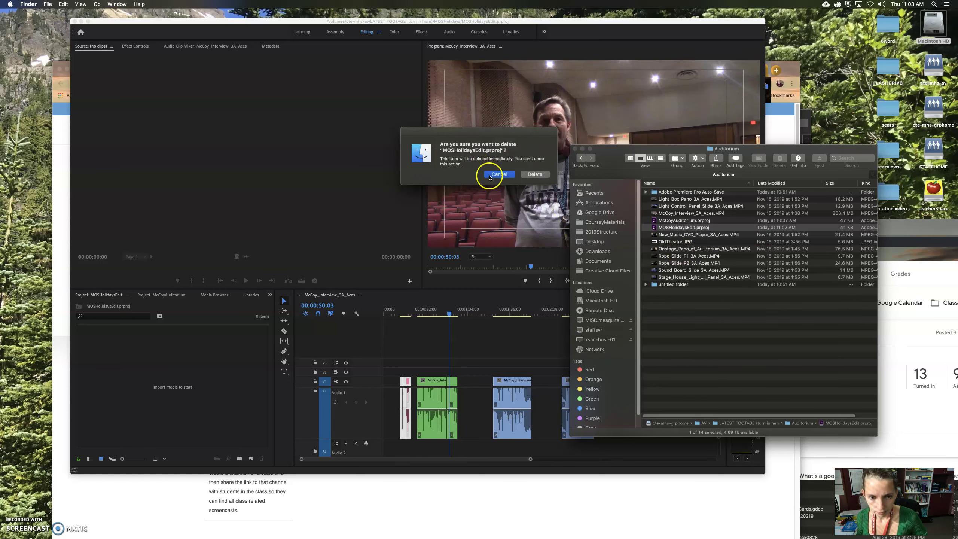
{"action": "left_click", "coordinate": [529, 175]}
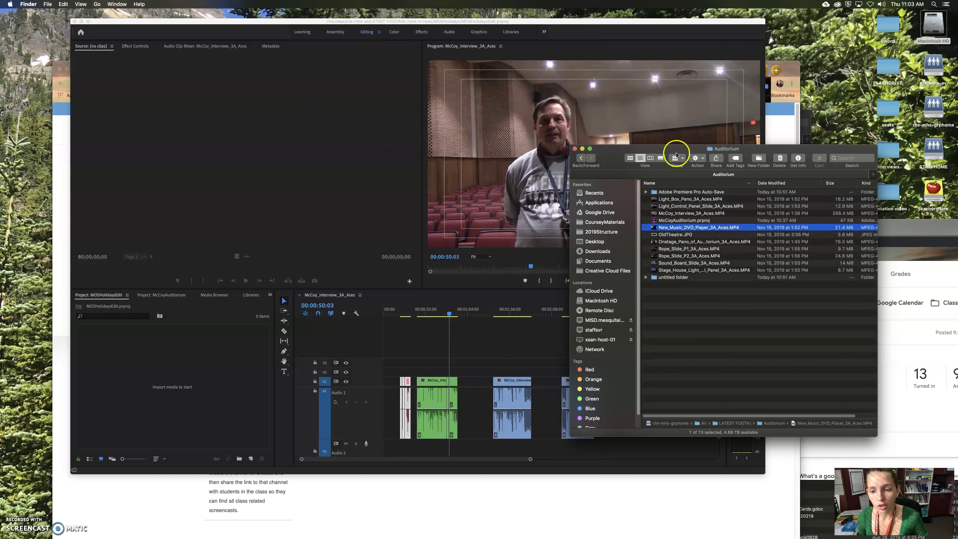
{"action": "left_click", "coordinate": [580, 159]}
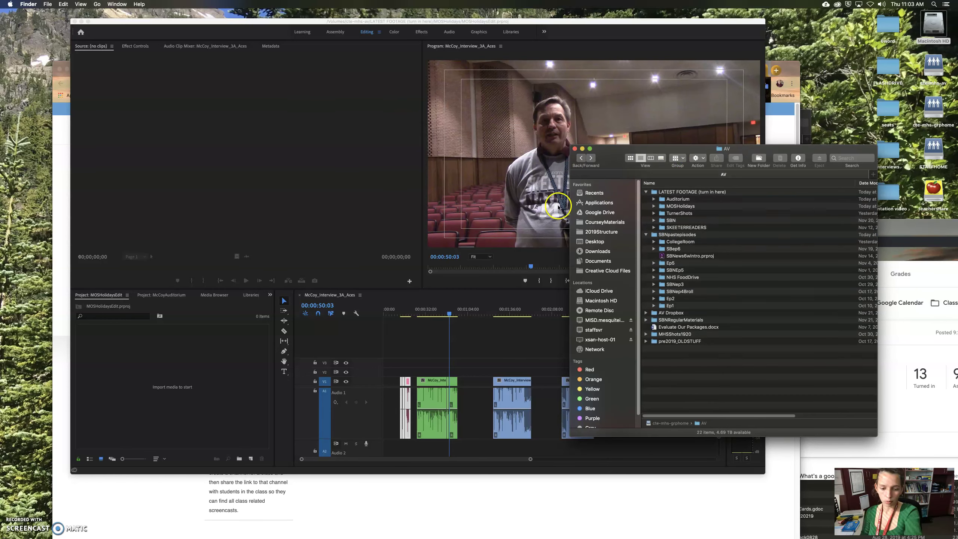
{"action": "left_click_drag", "start_coordinate": [629, 150], "coordinate": [812, 233]}
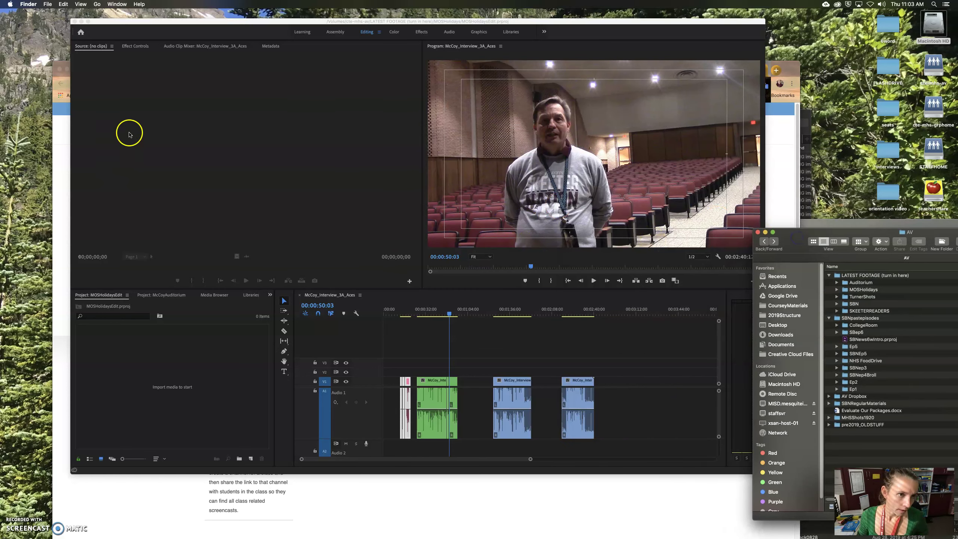
Close the McCoyAuditorium project, leaving only MOSHolidaysEdit open, and move Finder to the top
{"action": "left_click", "coordinate": [148, 298]}
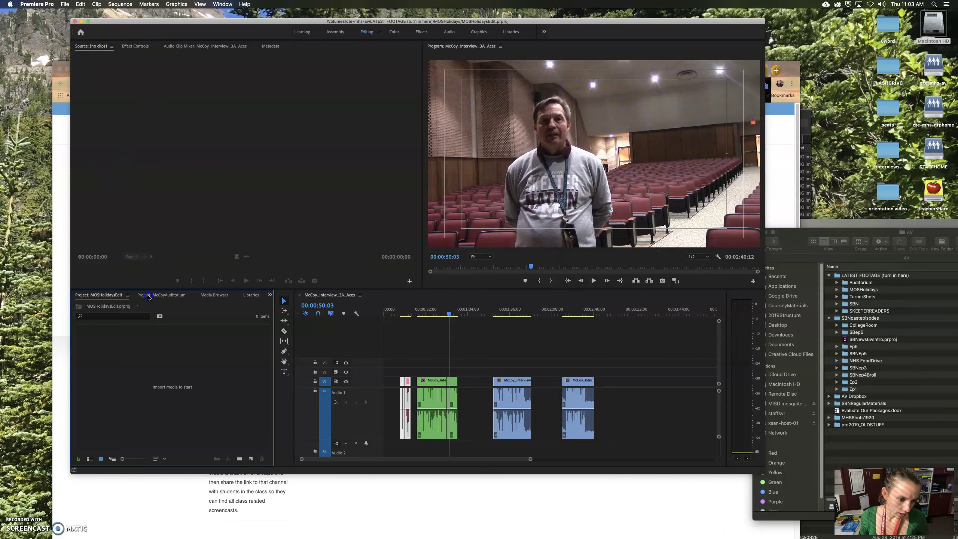
{"action": "left_click", "coordinate": [153, 298]}
{"action": "right_click", "coordinate": [152, 297]}
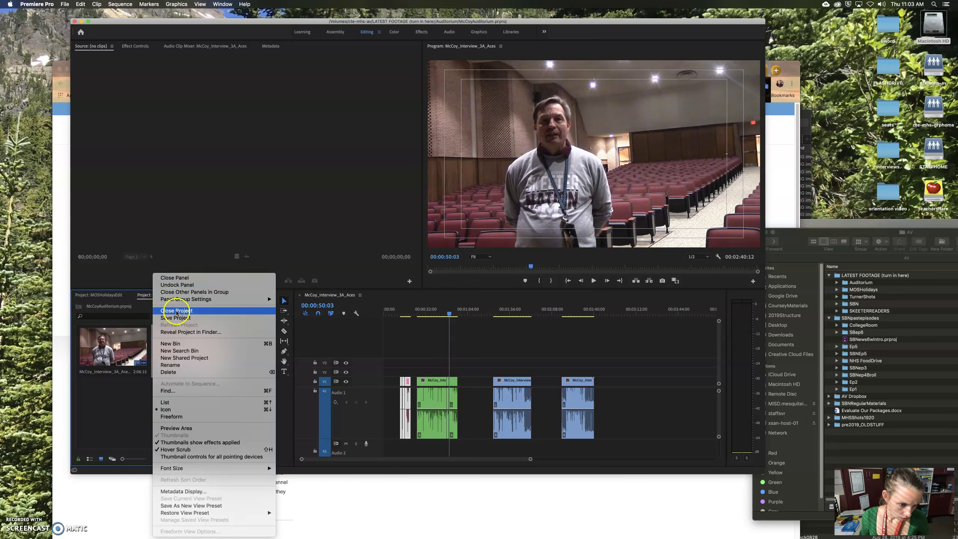
{"action": "left_click", "coordinate": [177, 311]}
{"action": "left_click", "coordinate": [97, 297]}
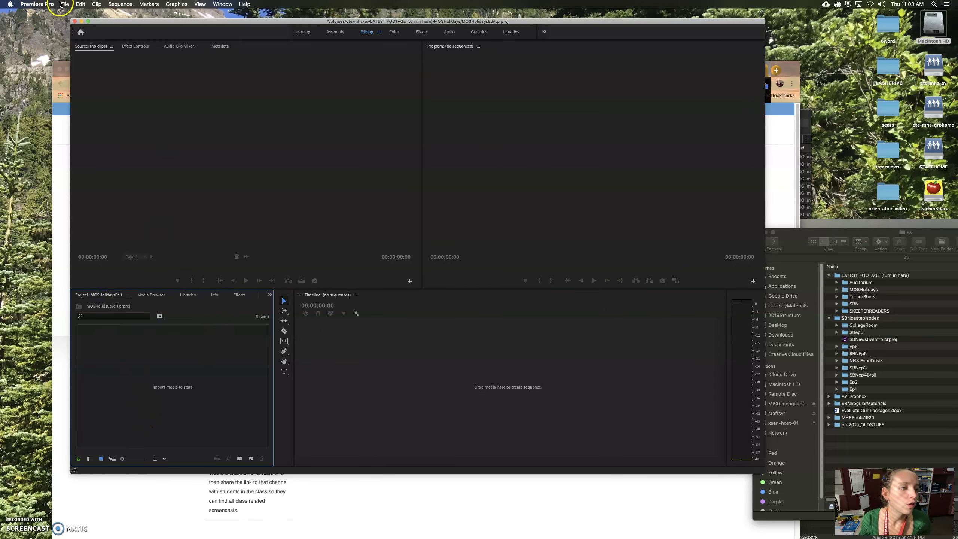
{"action": "left_click_drag", "start_coordinate": [846, 233], "coordinate": [596, 14]}
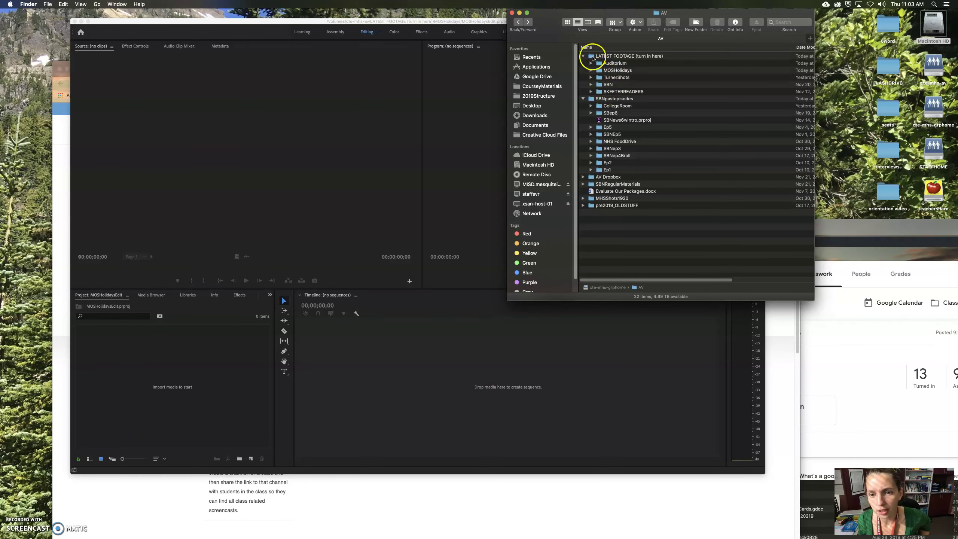
Drag MOS_Holidays.mp4 from the MOSHolidays folder into Premiere's Project panel and select it
{"action": "double_click", "coordinate": [602, 71]}
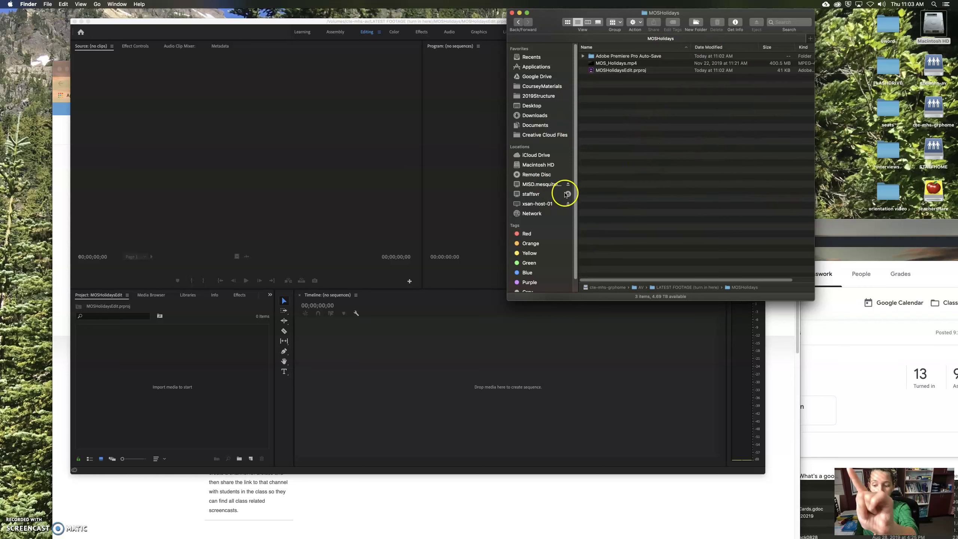
{"action": "left_click_drag", "start_coordinate": [606, 64], "coordinate": [173, 375]}
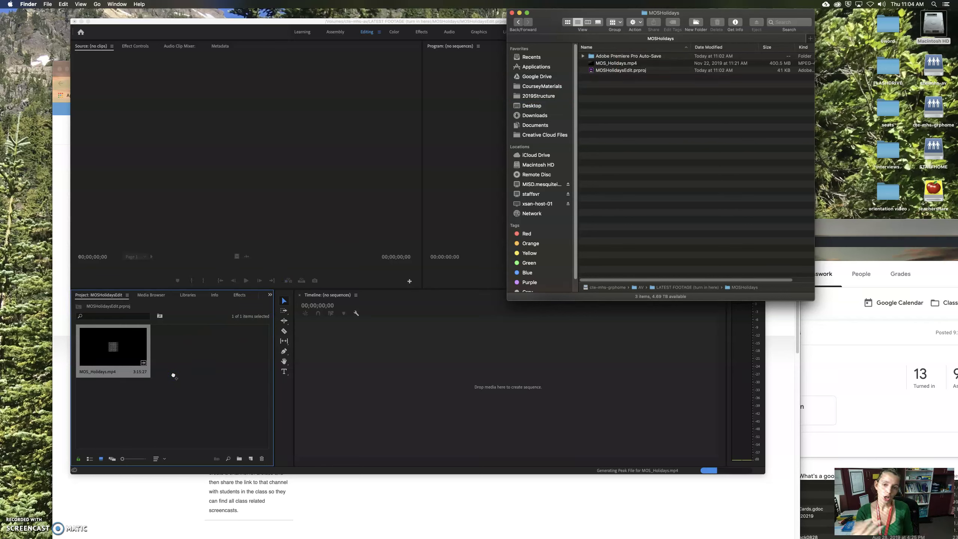
{"action": "left_click", "coordinate": [105, 354]}
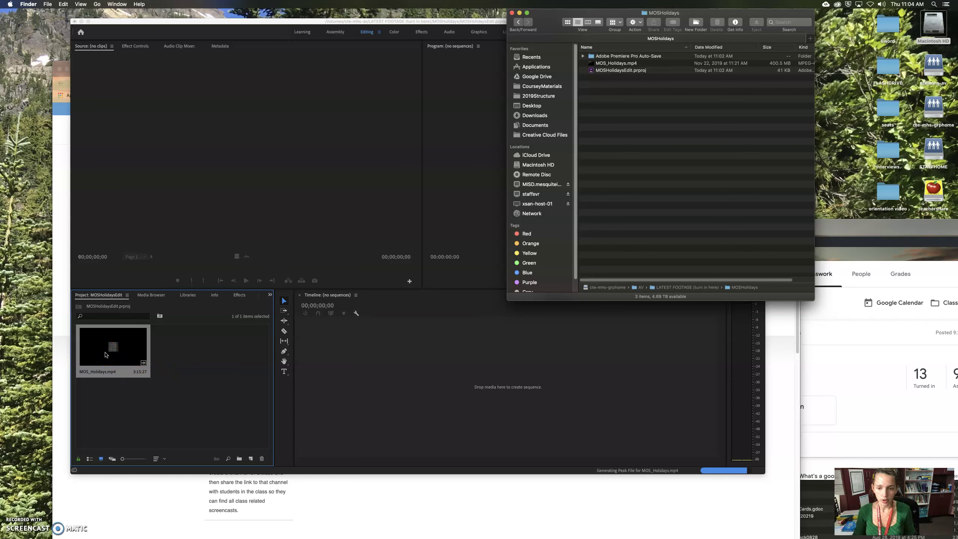
{"action": "left_click", "coordinate": [100, 355]}
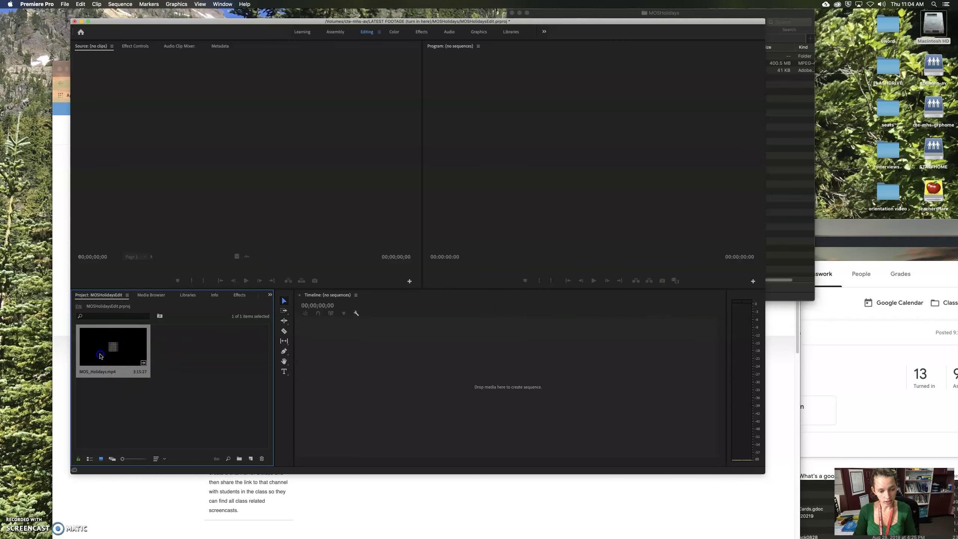
Open MOS_Holidays.mp4 in the Source Monitor and skim the interview to around 24 seconds
{"action": "double_click", "coordinate": [113, 355]}
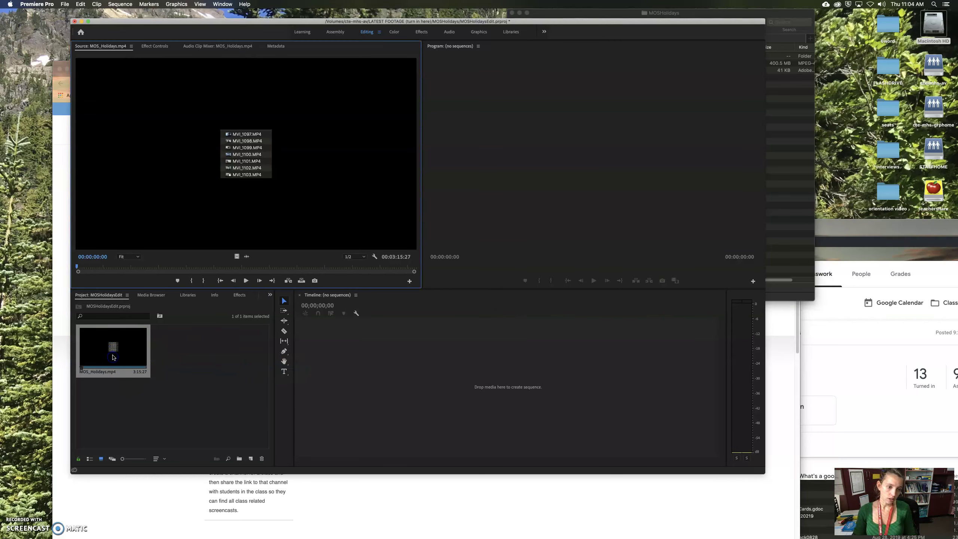
{"action": "left_click", "coordinate": [82, 275]}
{"action": "left_click_drag", "start_coordinate": [85, 268], "coordinate": [134, 275]}
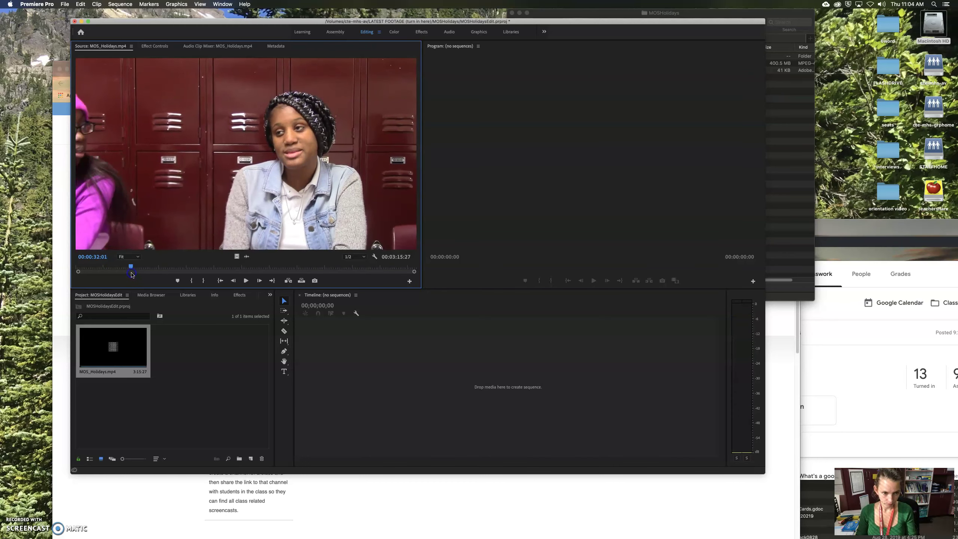
{"action": "key", "text": "j"}
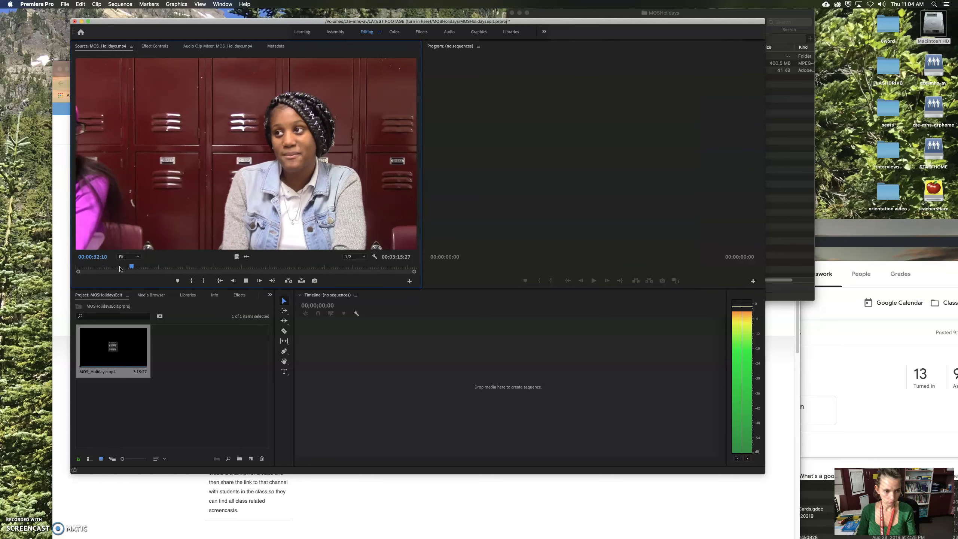
{"action": "left_click_drag", "start_coordinate": [133, 268], "coordinate": [119, 269]}
{"action": "key", "text": "space"}
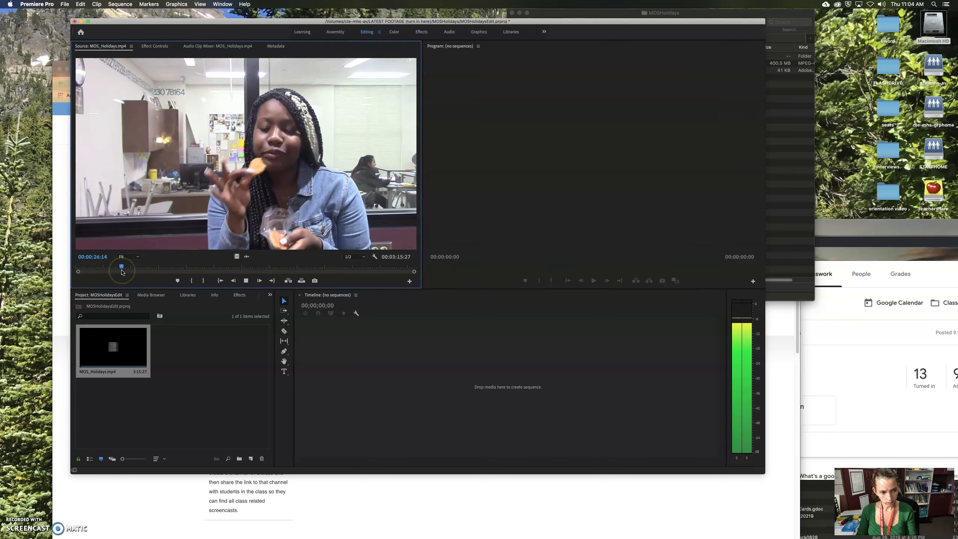
{"action": "key", "text": "space"}
{"action": "key", "text": "space"}
{"action": "key", "text": "space"}
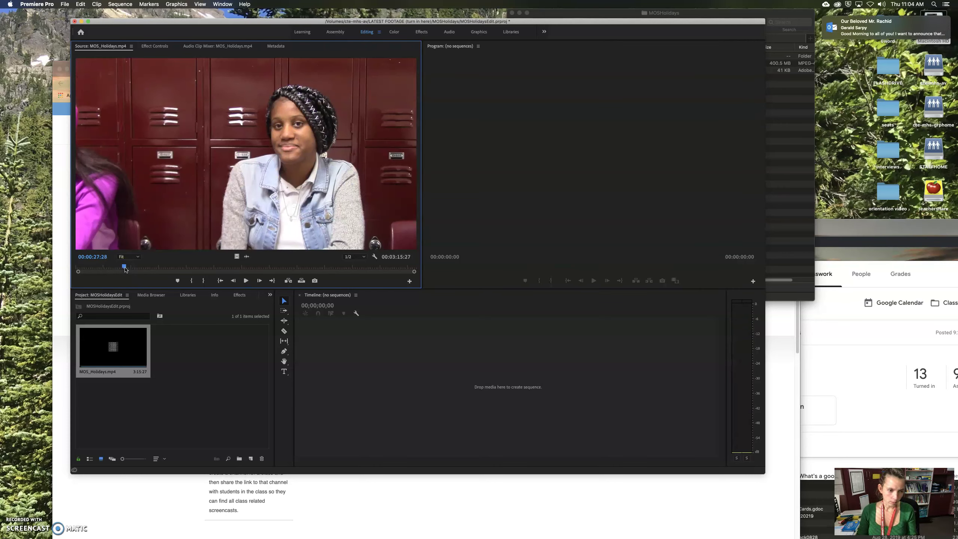
Mark In near 00:00:27:28 and Out at 00:00:33:17, then drag the excerpt into a new MOS_Holidays sequence
{"action": "key", "text": "i"}
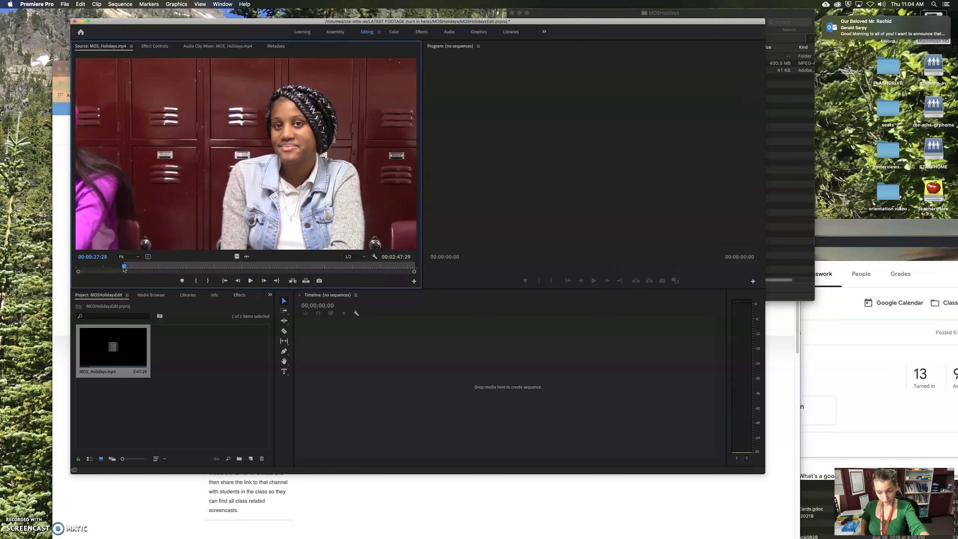
{"action": "key", "text": "space"}
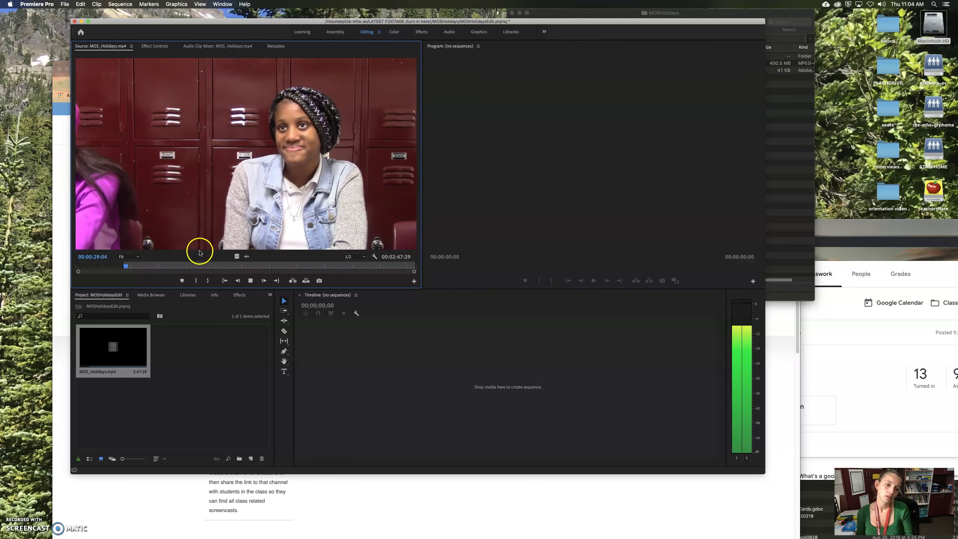
{"action": "key", "text": "space"}
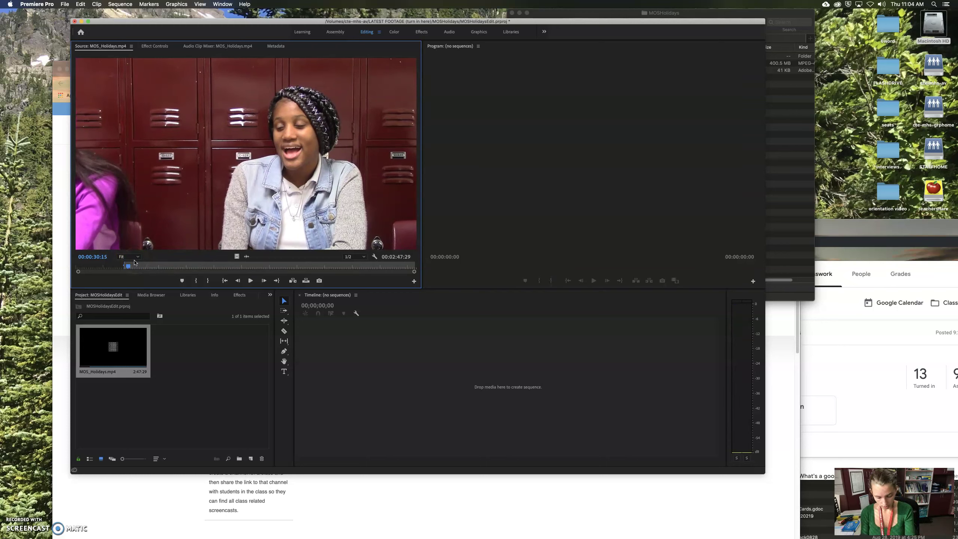
{"action": "key", "text": "space"}
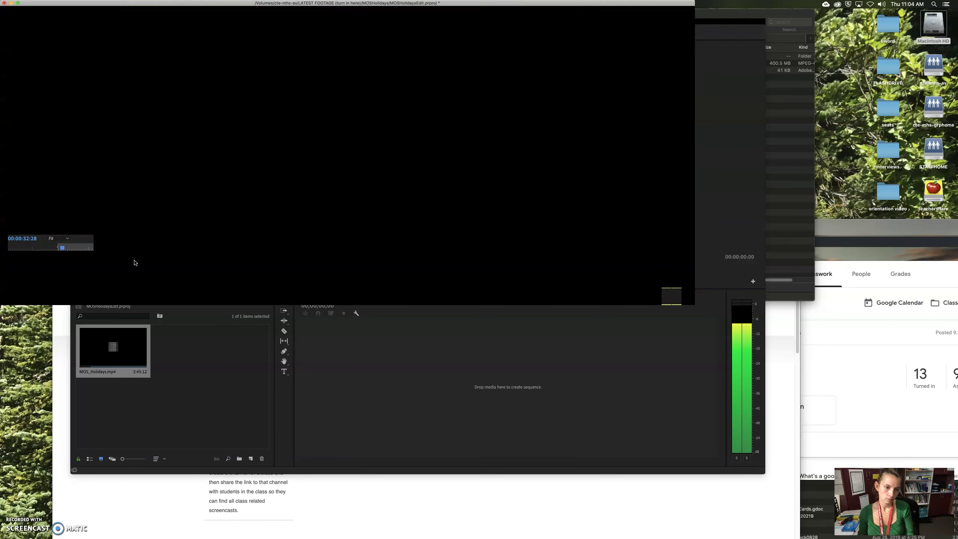
{"action": "key", "text": "space"}
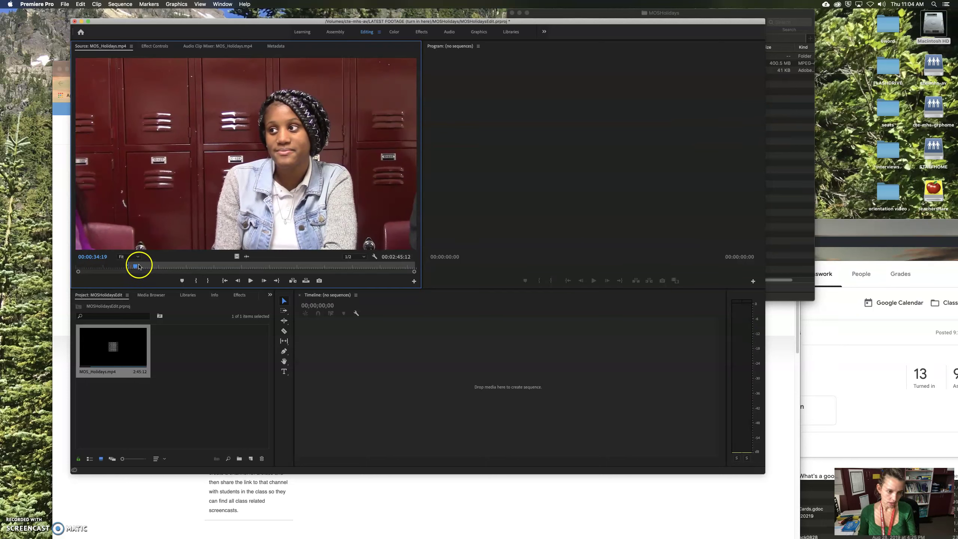
{"action": "left_click_drag", "start_coordinate": [136, 267], "coordinate": [131, 267]}
{"action": "key", "text": "i"}
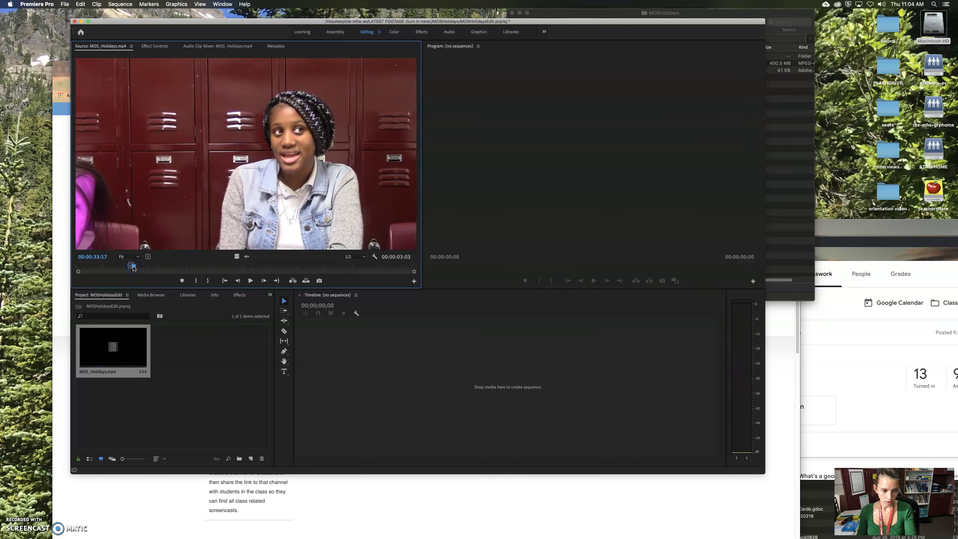
{"action": "key", "text": "o"}
{"action": "left_click", "coordinate": [164, 242]}
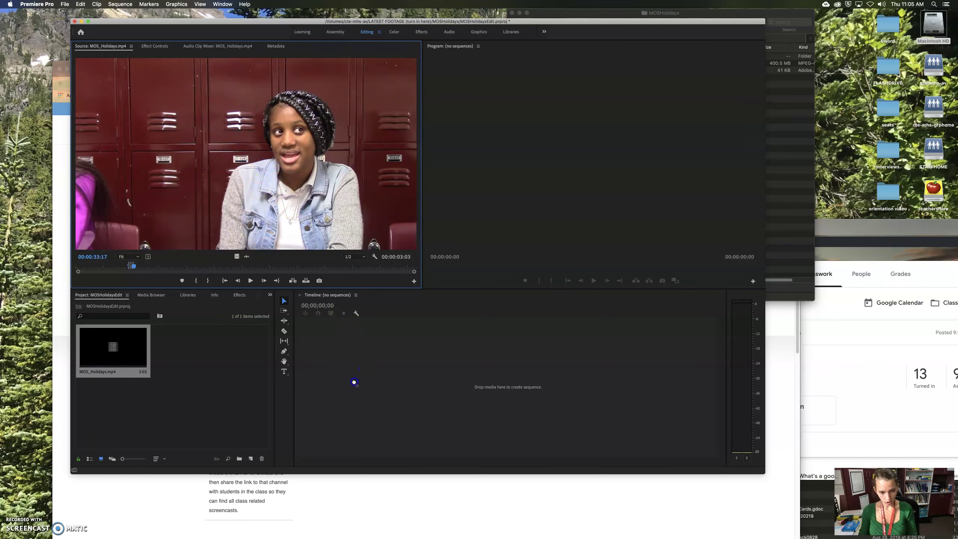
{"action": "left_click_drag", "start_coordinate": [354, 383], "coordinate": [419, 384]}
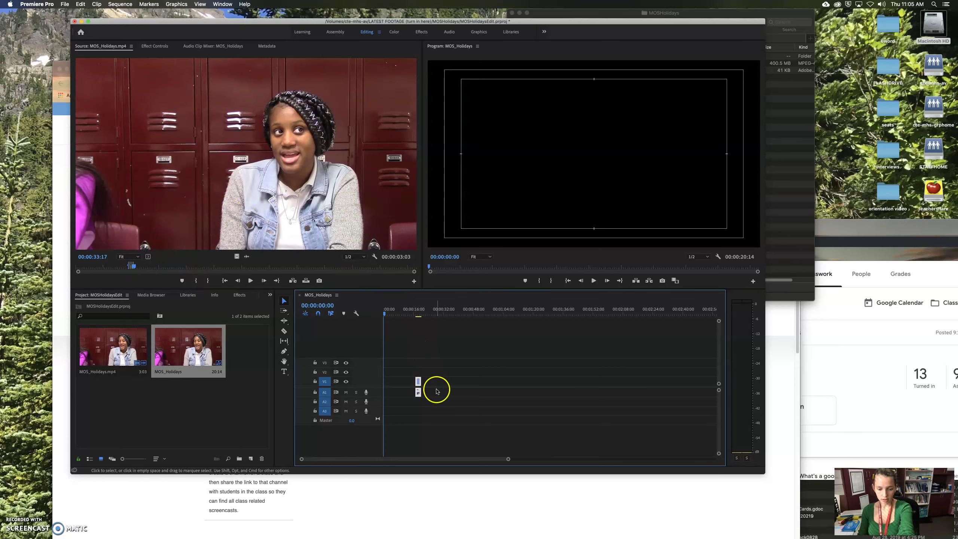
Play ahead to the boy's interview shot, pausing at 00:00:37:20
{"action": "left_click", "coordinate": [140, 267]}
{"action": "key", "text": "space"}
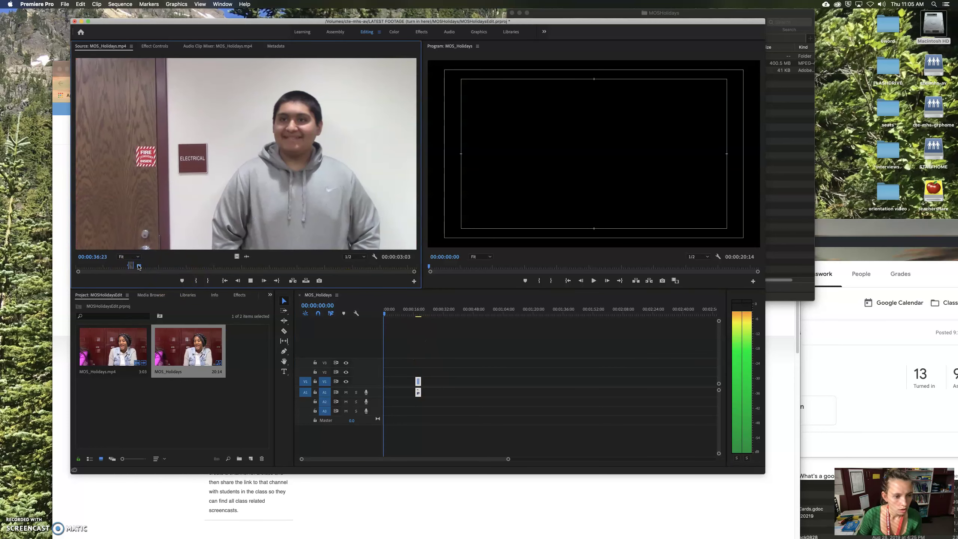
{"action": "key", "text": "space"}
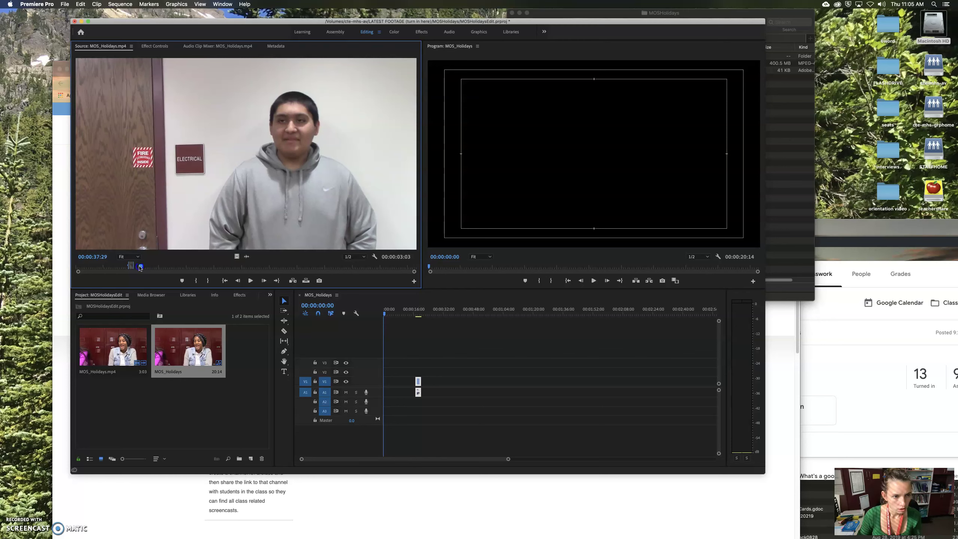
{"action": "key", "text": "space"}
{"action": "left_click", "coordinate": [336, 265]}
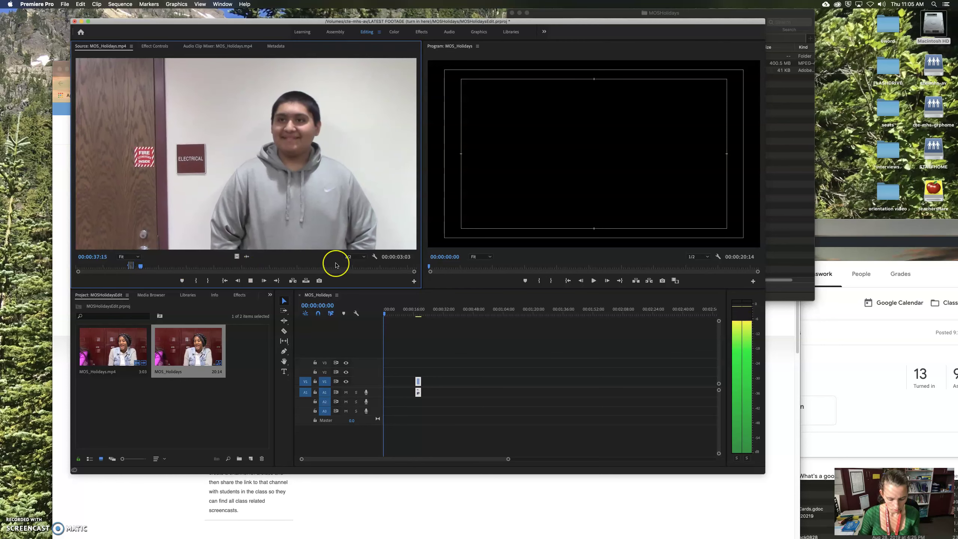
{"action": "key", "text": "space"}
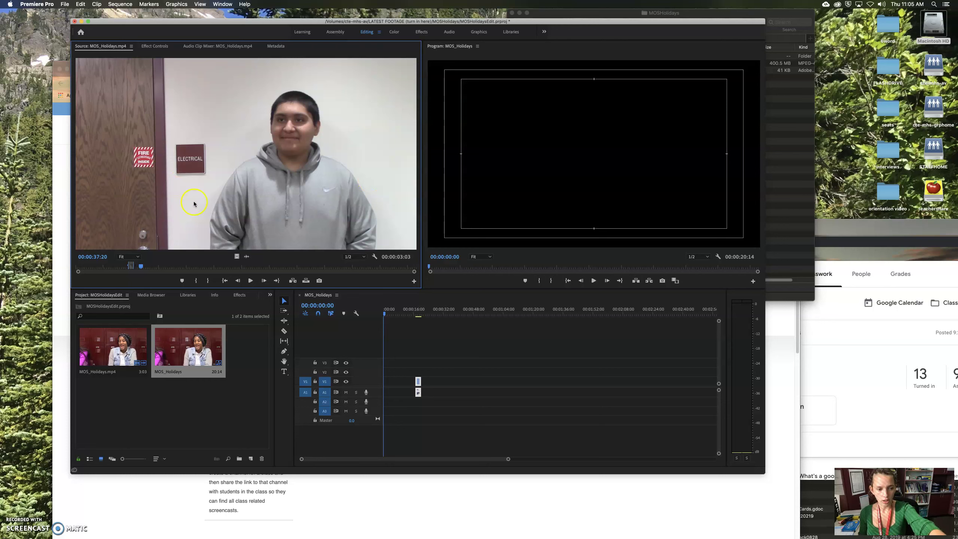
Clear the old In/Out marks, mark Out at 00:00:43:08, and replay the boy's excerpt
{"action": "key", "text": "alt+x"}
{"action": "key", "text": "space"}
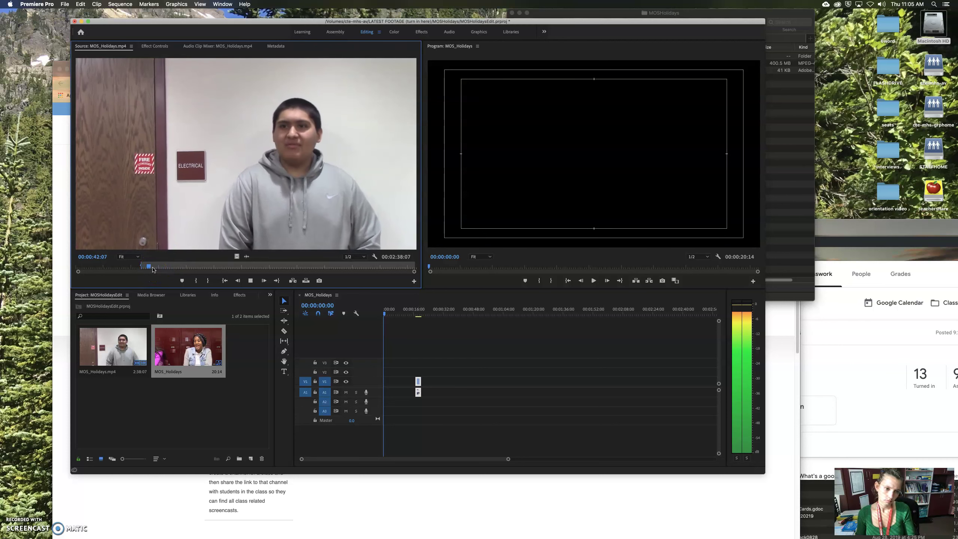
{"action": "key", "text": "space"}
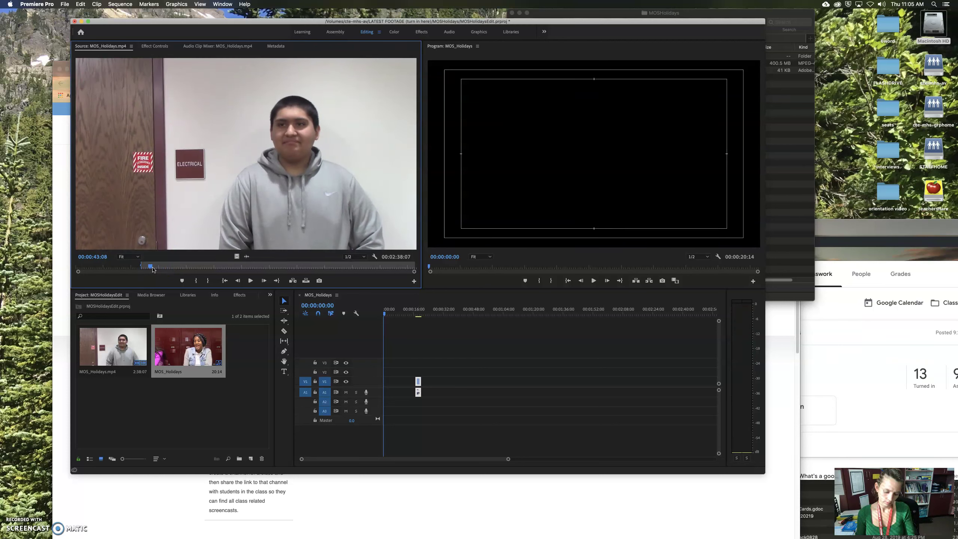
{"action": "key", "text": "o"}
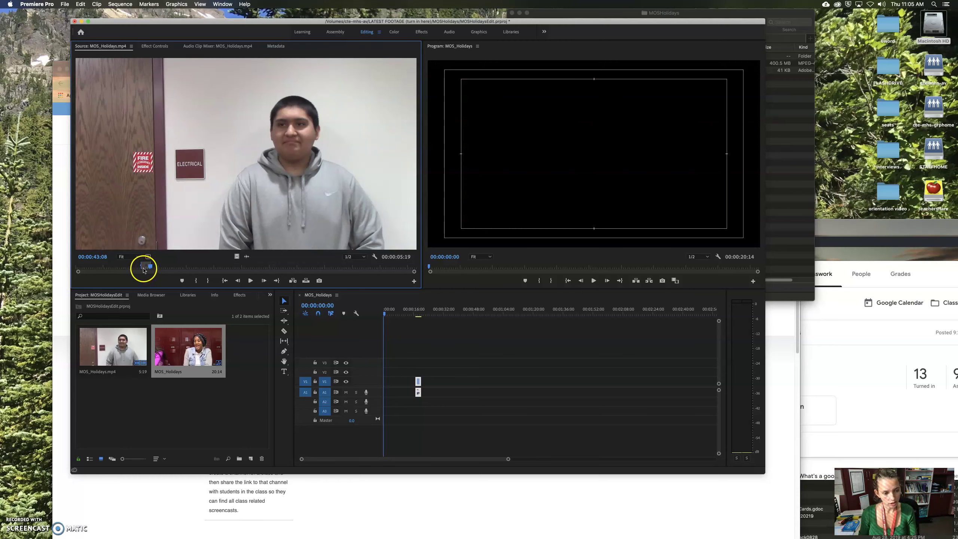
{"action": "left_click", "coordinate": [143, 269]}
{"action": "key", "text": "space"}
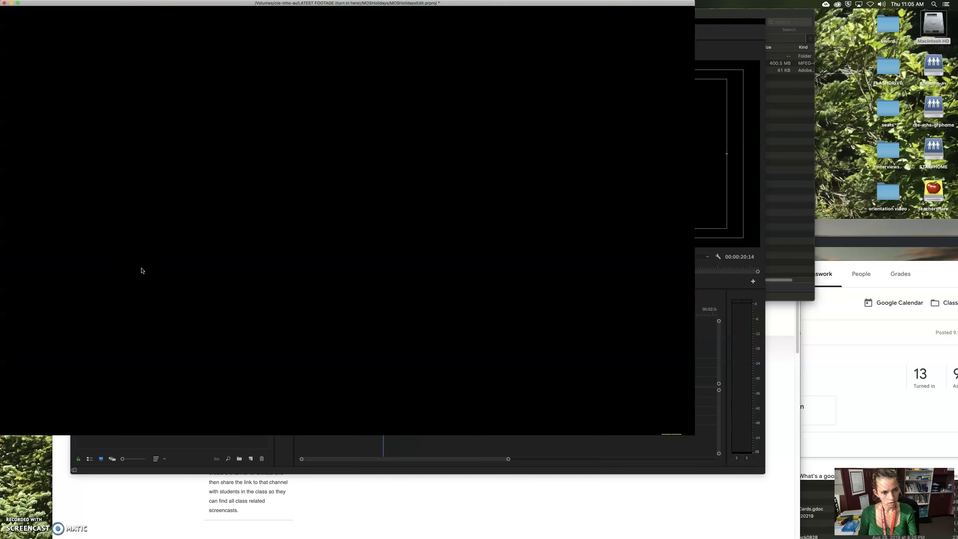
{"action": "left_click", "coordinate": [258, 204]}
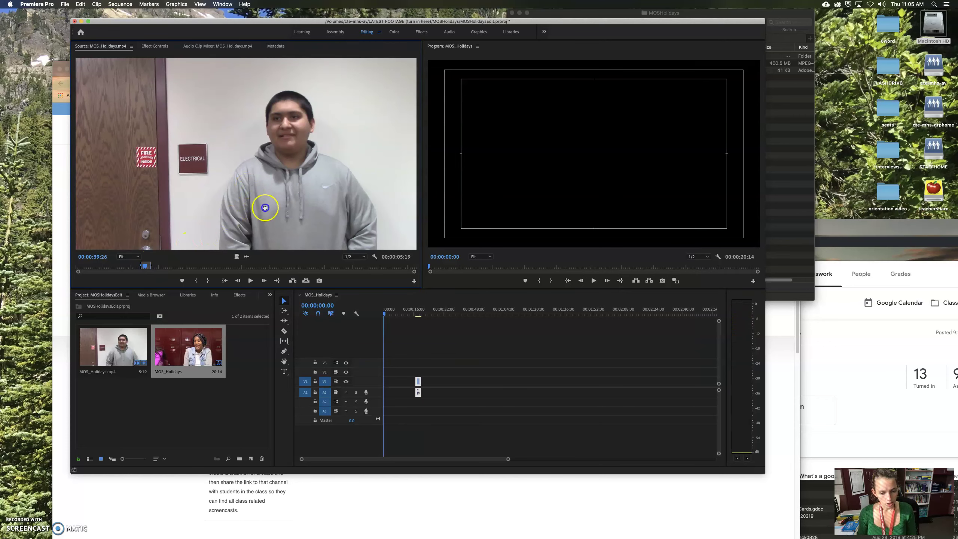
Append the boy's excerpt to the sequence end, zoom the timeline in, and enlarge track A1
{"action": "left_click_drag", "start_coordinate": [265, 208], "coordinate": [510, 154]}
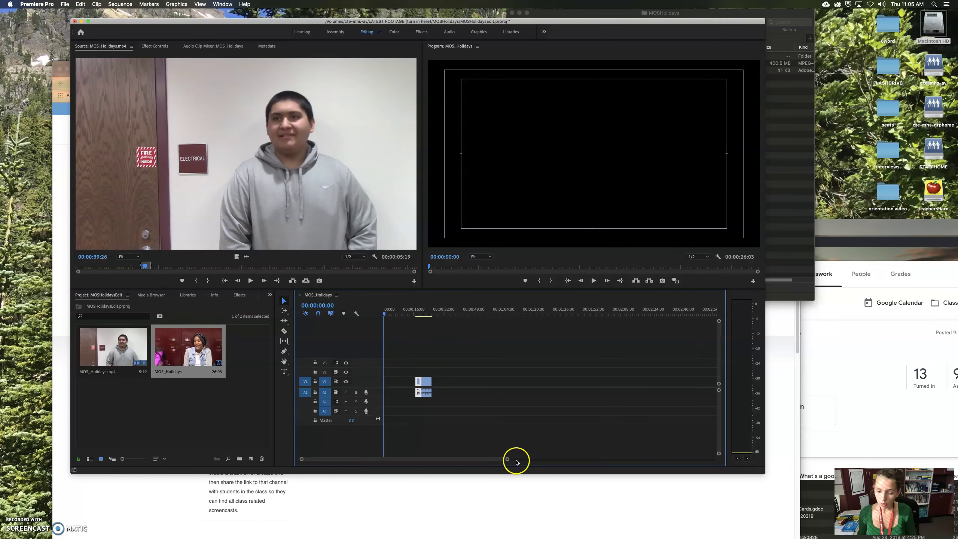
{"action": "left_click_drag", "start_coordinate": [508, 460], "coordinate": [477, 468]}
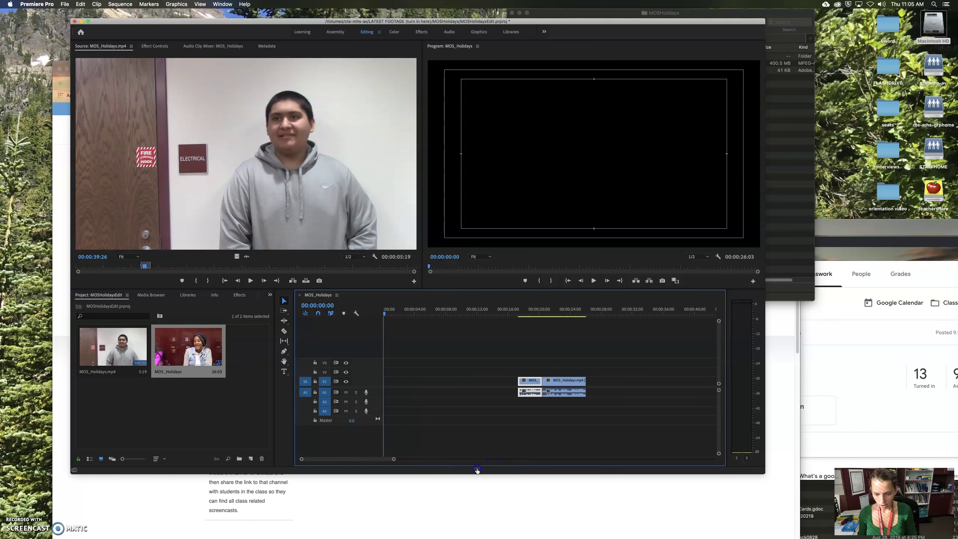
{"action": "left_click_drag", "start_coordinate": [719, 391], "coordinate": [720, 400]}
Play back the 00:00:26:03 sequence, checking the boy's section and its audio
{"action": "left_click", "coordinate": [518, 310]}
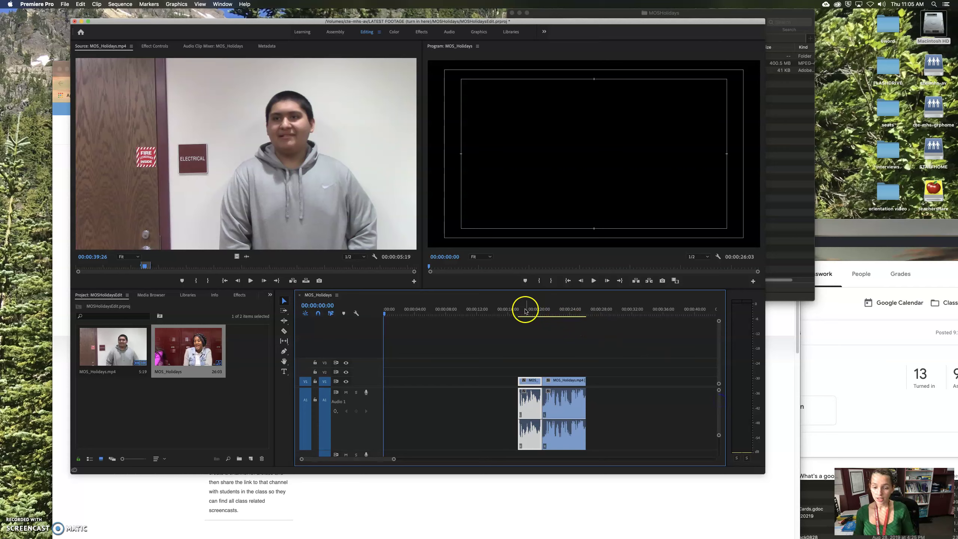
{"action": "left_click", "coordinate": [603, 459]}
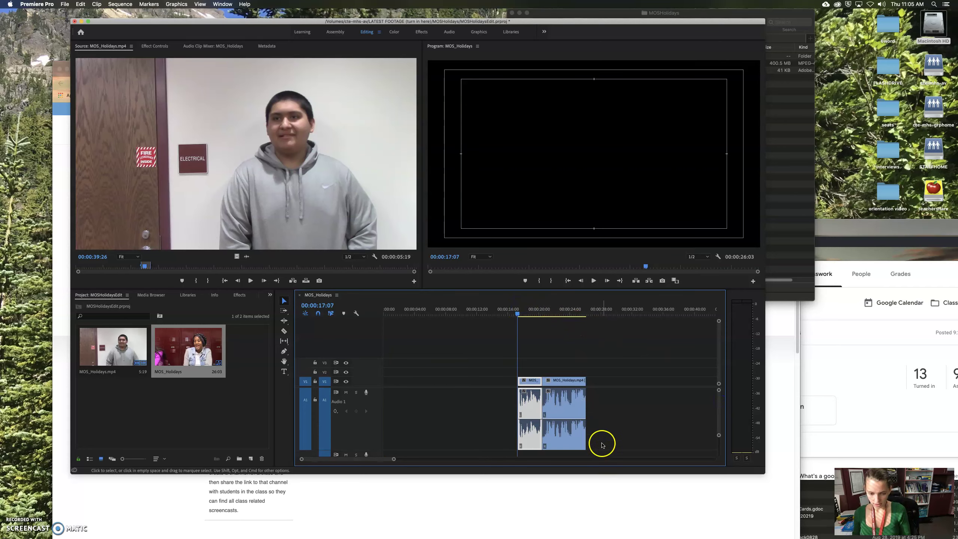
{"action": "key", "text": "space"}
{"action": "key", "text": "space"}
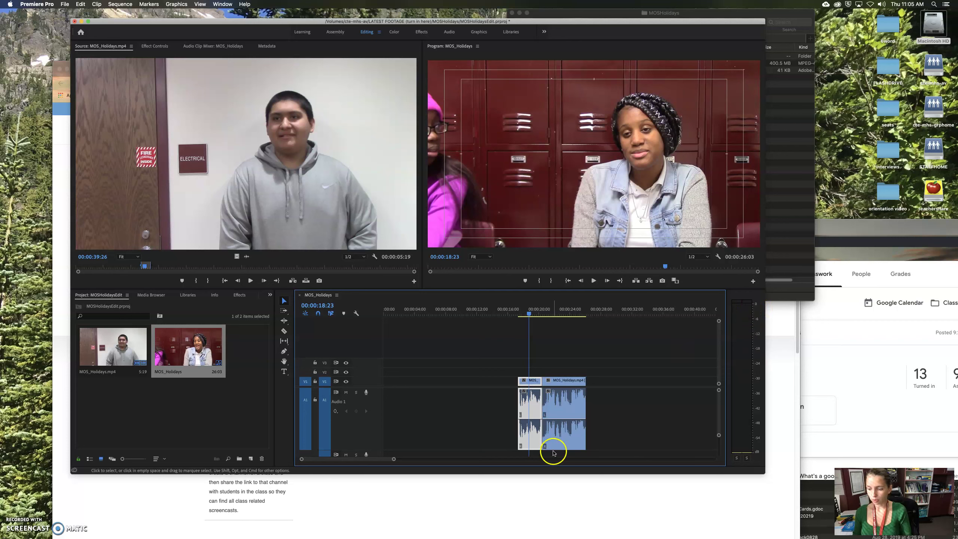
{"action": "left_click", "coordinate": [546, 313]}
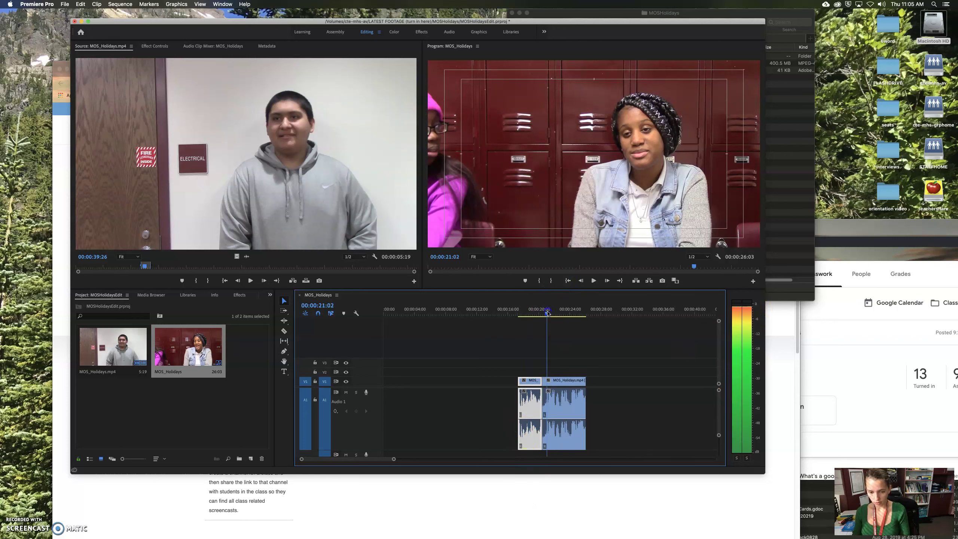
{"action": "key", "text": "space"}
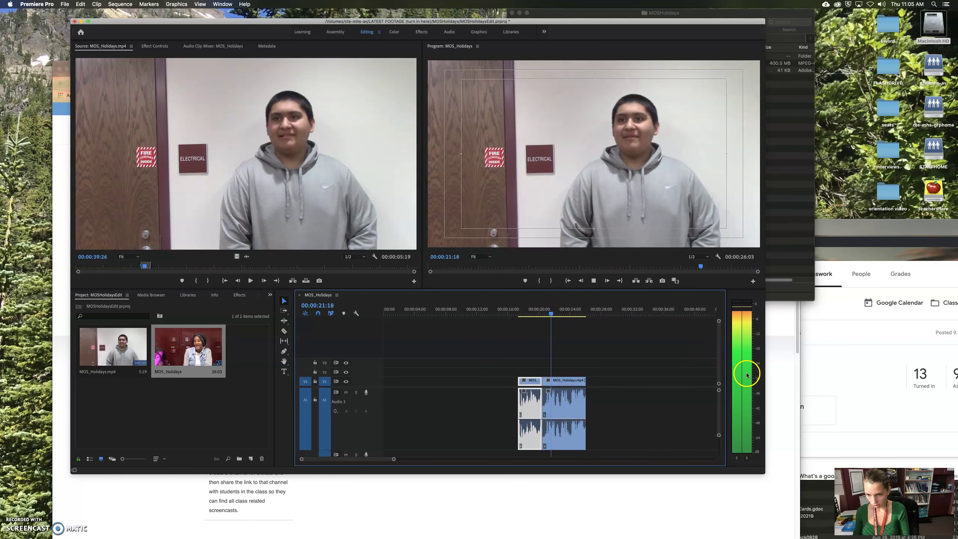
{"action": "key", "text": "space"}
{"action": "left_click", "coordinate": [568, 421]}
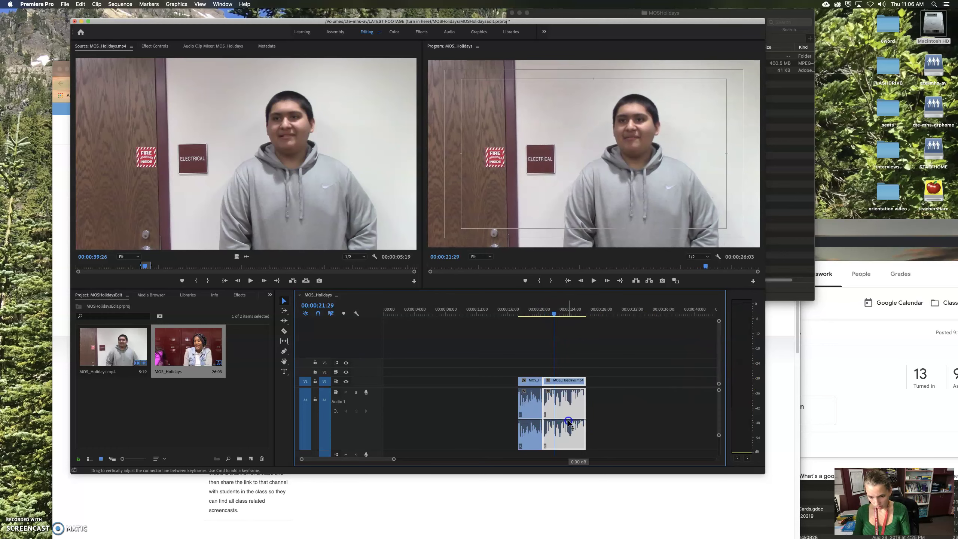
{"action": "key", "text": "space"}
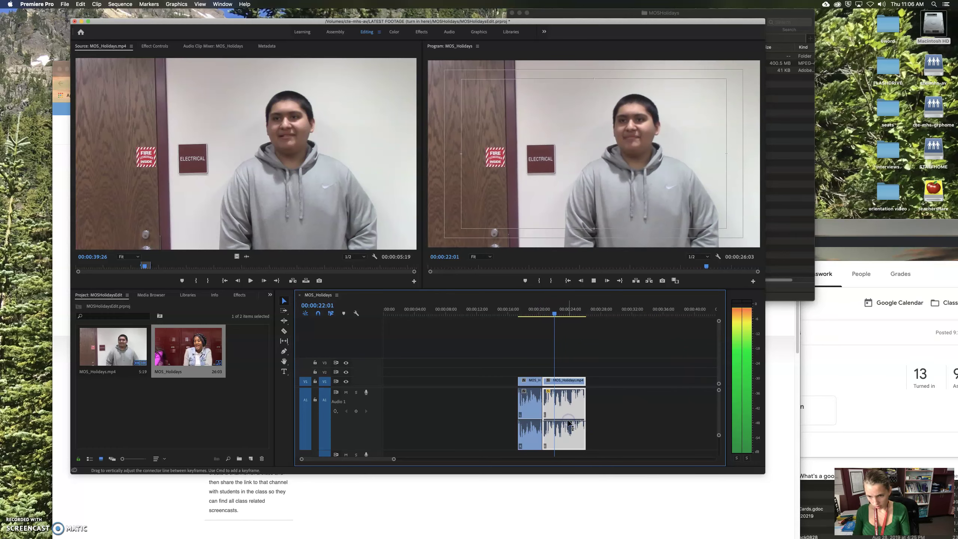
{"action": "key", "text": "space"}
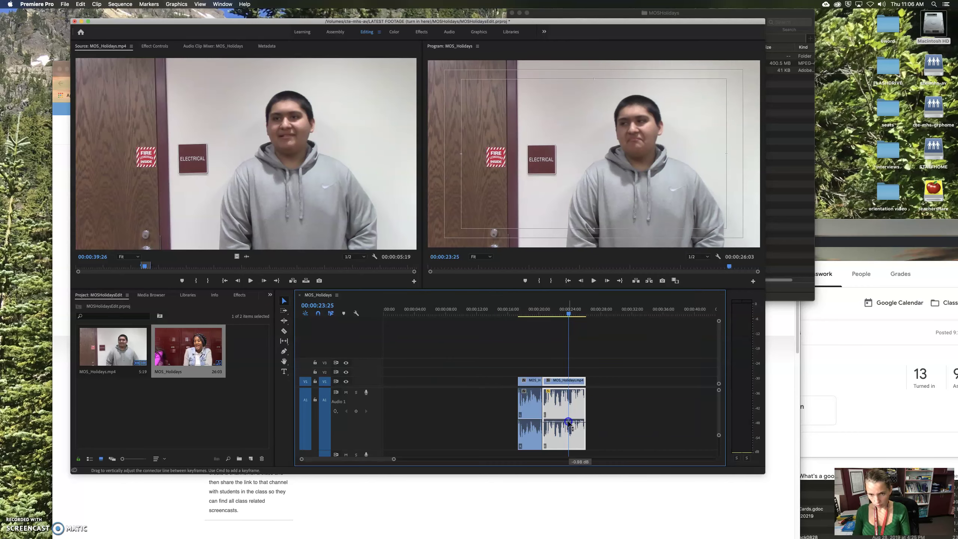
{"action": "key", "text": "space"}
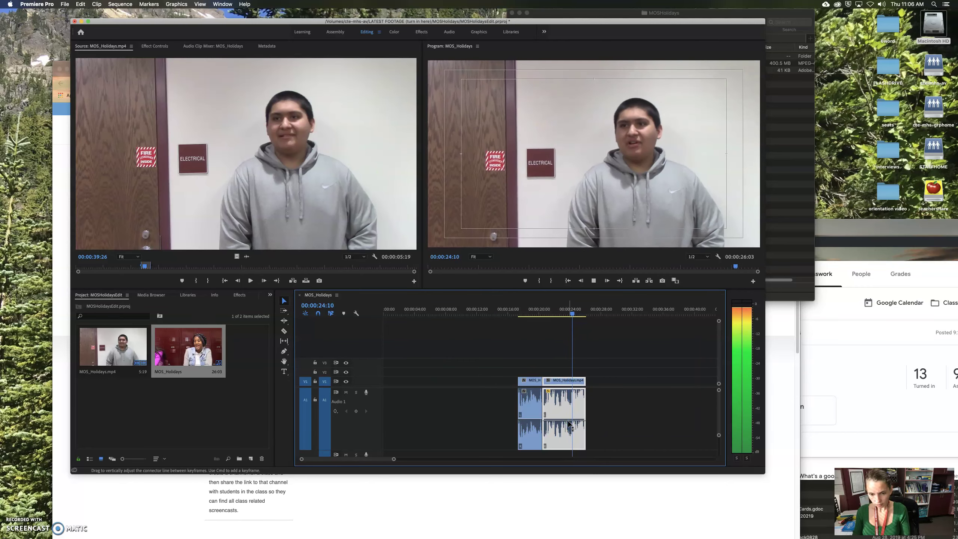
{"action": "left_click", "coordinate": [530, 308]}
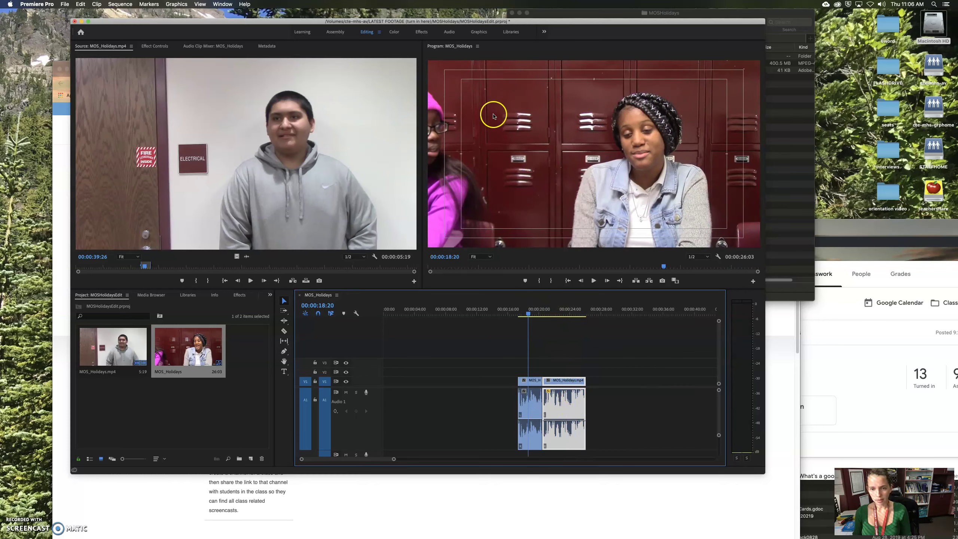
Set the girl's clip Motion Scale to 131 and Position to 879, 540 in Effect Controls
{"action": "left_click", "coordinate": [532, 381]}
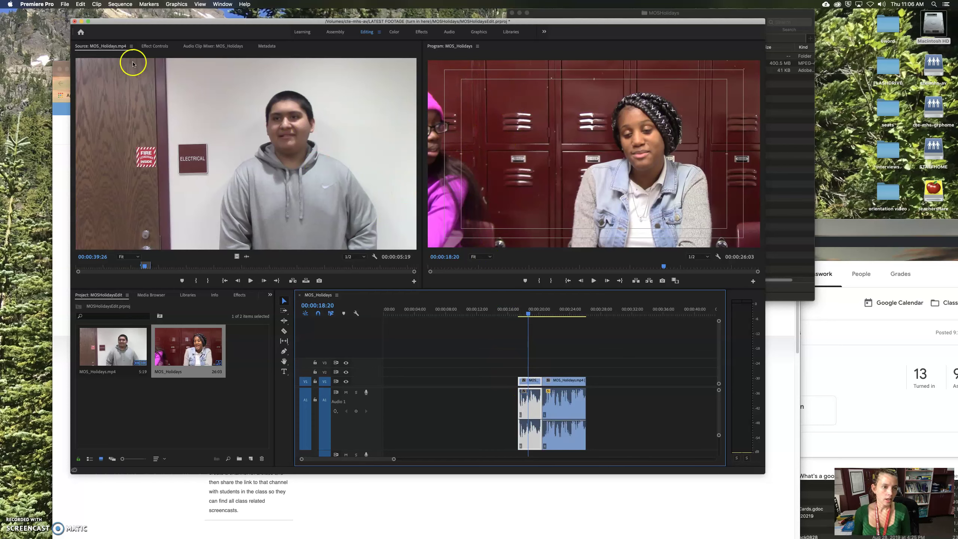
{"action": "left_click", "coordinate": [152, 45]}
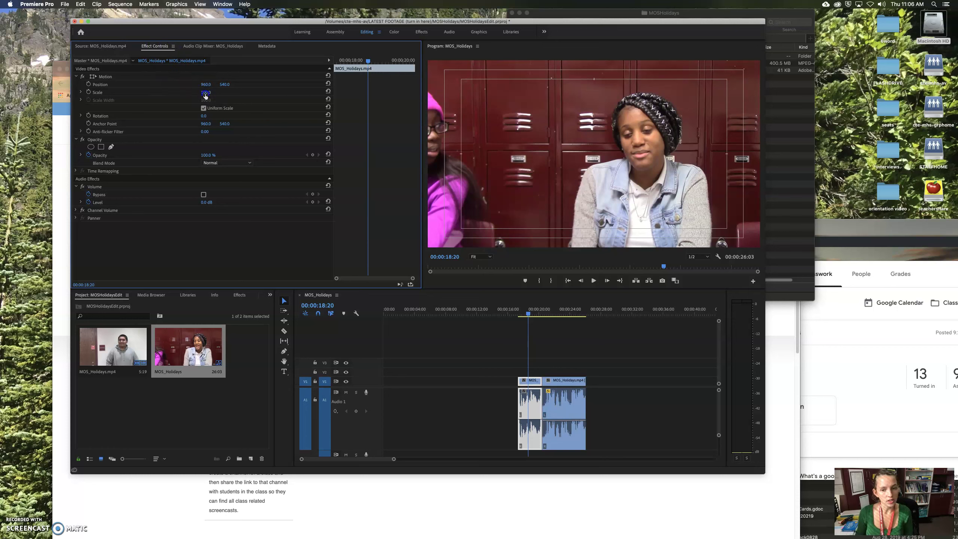
{"action": "left_click", "coordinate": [191, 93]}
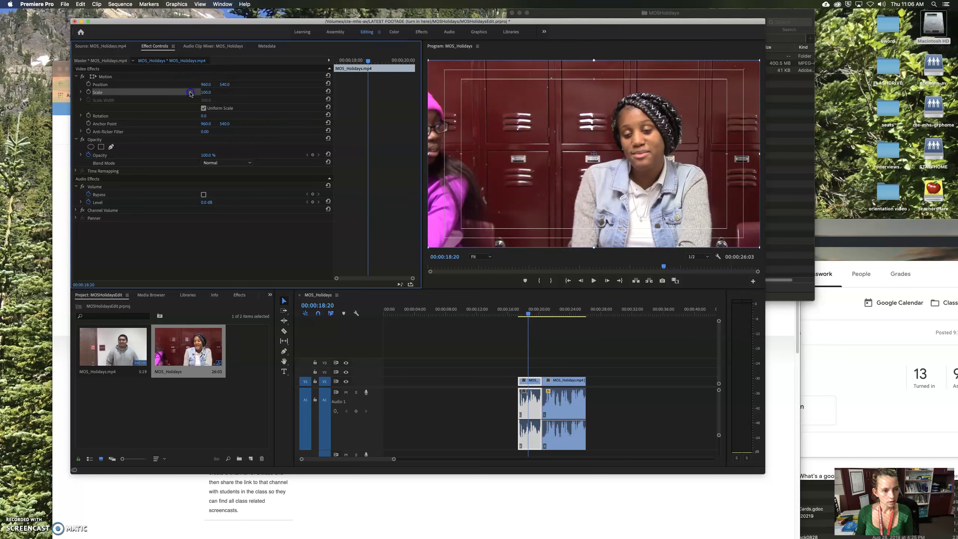
{"action": "left_click", "coordinate": [205, 93]}
{"action": "key", "text": "Up"}
{"action": "key", "text": "Up"}
{"action": "key", "text": "Up"}
{"action": "key", "text": "Up"}
{"action": "key", "text": "Up"}
{"action": "key", "text": "Up"}
{"action": "key", "text": "Up"}
{"action": "key", "text": "Up"}
{"action": "key", "text": "Up"}
{"action": "key", "text": "Up"}
{"action": "key", "text": "Up"}
{"action": "key", "text": "Up"}
{"action": "key", "text": "Up"}
{"action": "key", "text": "Up"}
{"action": "key", "text": "Up"}
{"action": "key", "text": "Up"}
{"action": "key", "text": "Up"}
{"action": "key", "text": "Up"}
{"action": "key", "text": "Up"}
{"action": "key", "text": "Up"}
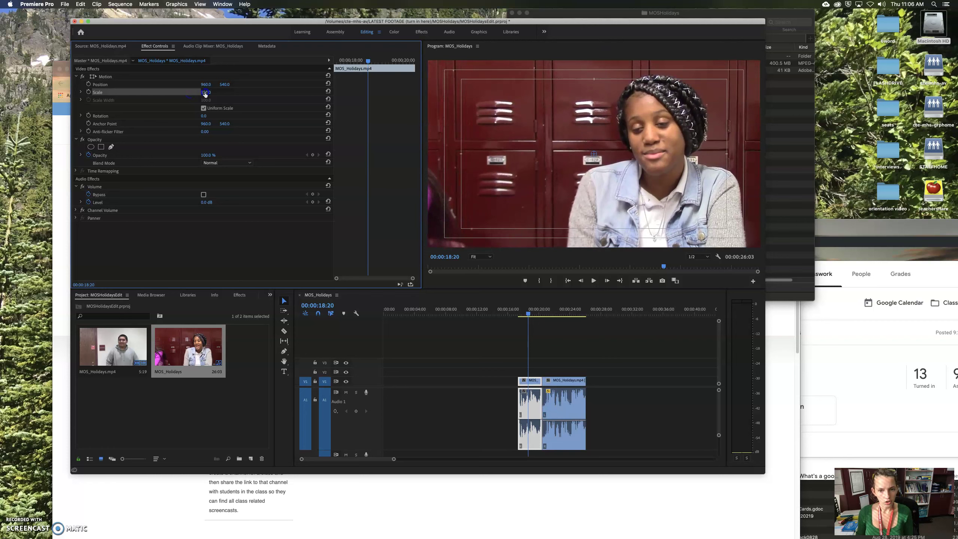
{"action": "key", "text": "Return"}
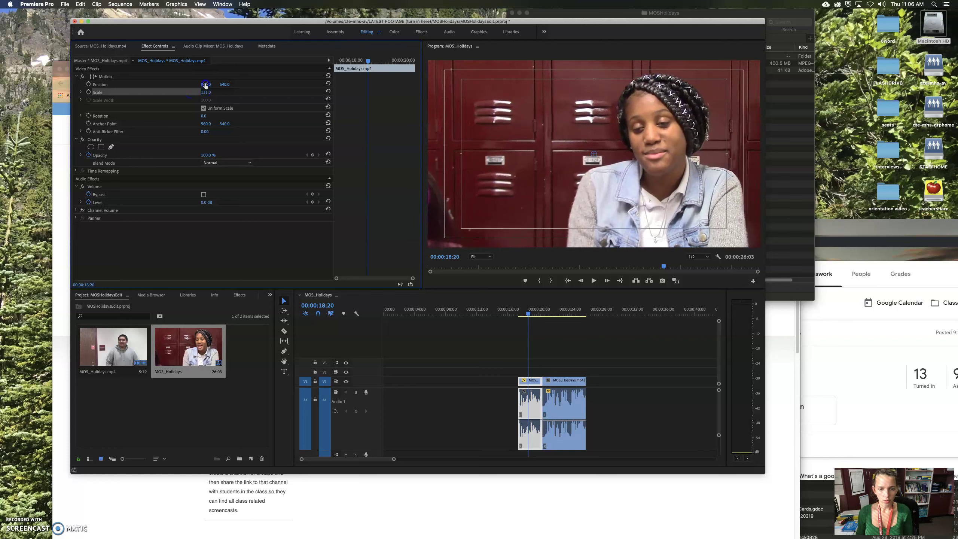
{"action": "left_click_drag", "start_coordinate": [203, 85], "coordinate": [202, 86]}
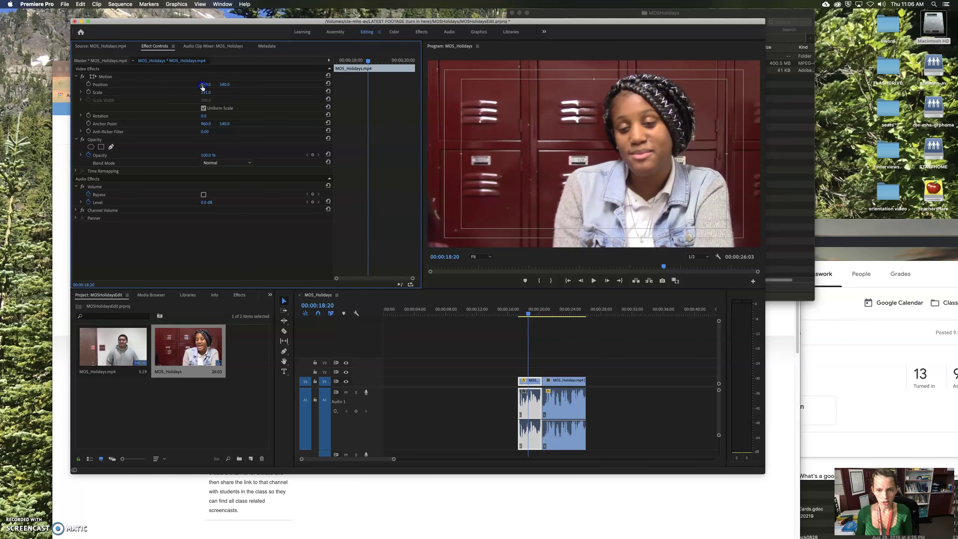
Play the cut between the two clips, then trim eight frames off the girl's clip end
{"action": "left_click", "coordinate": [519, 317]}
{"action": "key", "text": "space"}
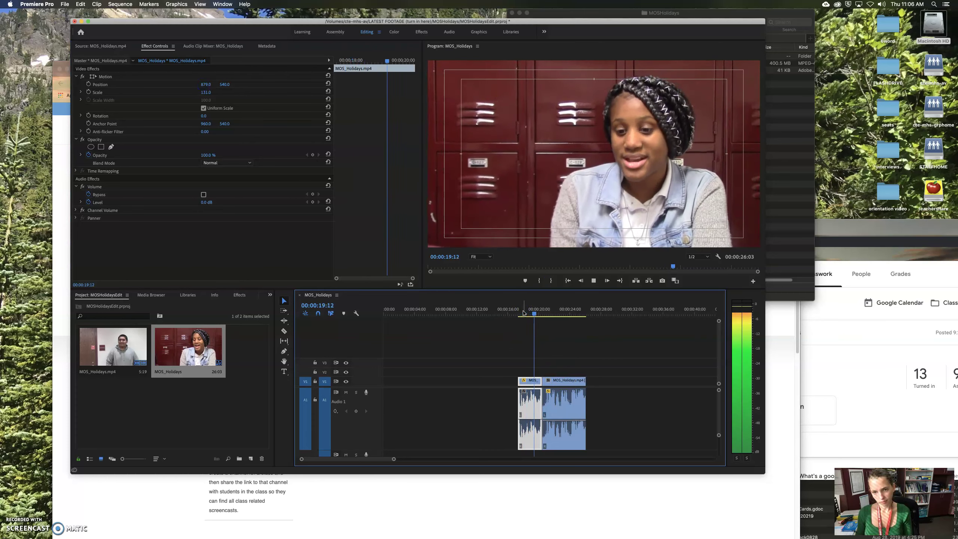
{"action": "left_click", "coordinate": [578, 482]}
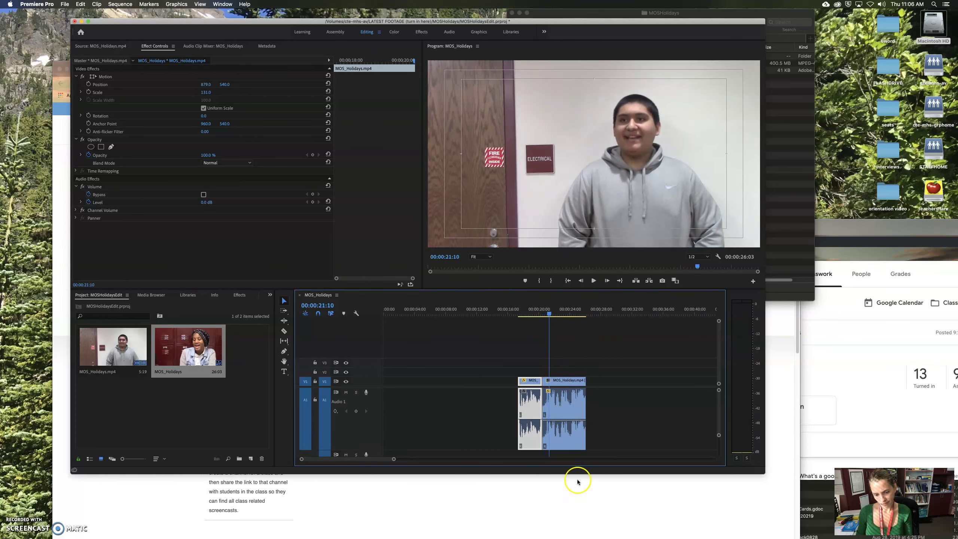
{"action": "left_click_drag", "start_coordinate": [394, 458], "coordinate": [365, 460]}
{"action": "left_click_drag", "start_coordinate": [512, 411], "coordinate": [504, 410]}
Play back the shortened cut, zoom the timeline out, and select the boy's clip on V1
{"action": "left_click", "coordinate": [429, 310]}
{"action": "key", "text": "space"}
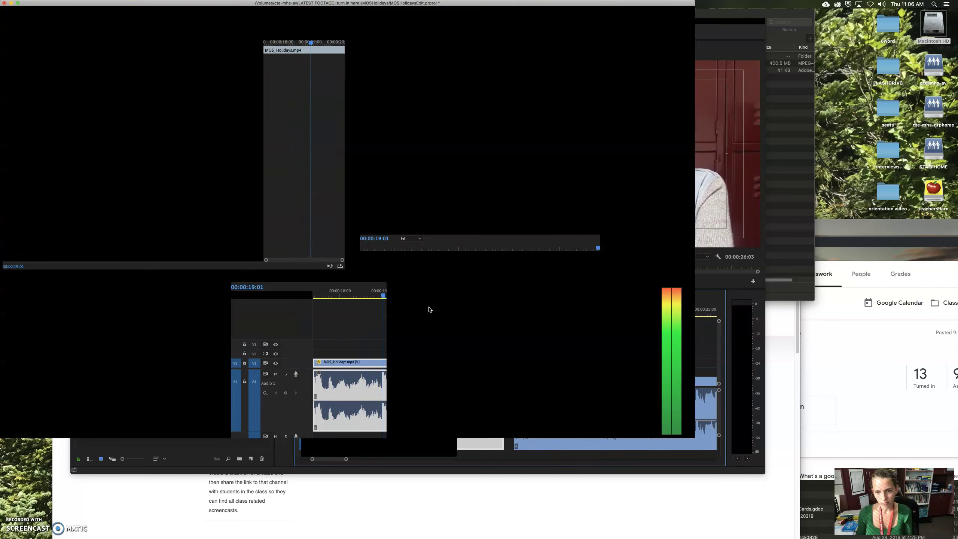
{"action": "key", "text": "space"}
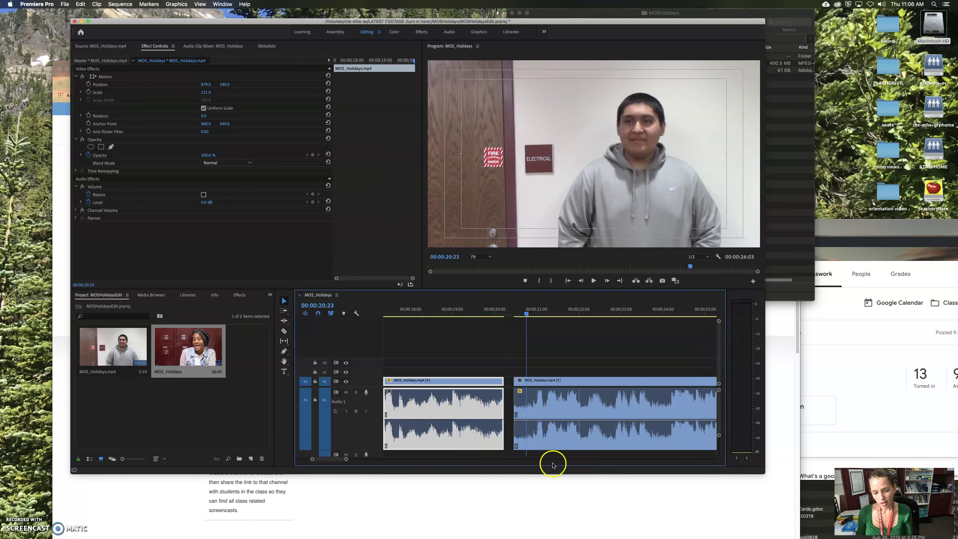
{"action": "left_click_drag", "start_coordinate": [347, 460], "coordinate": [382, 459]}
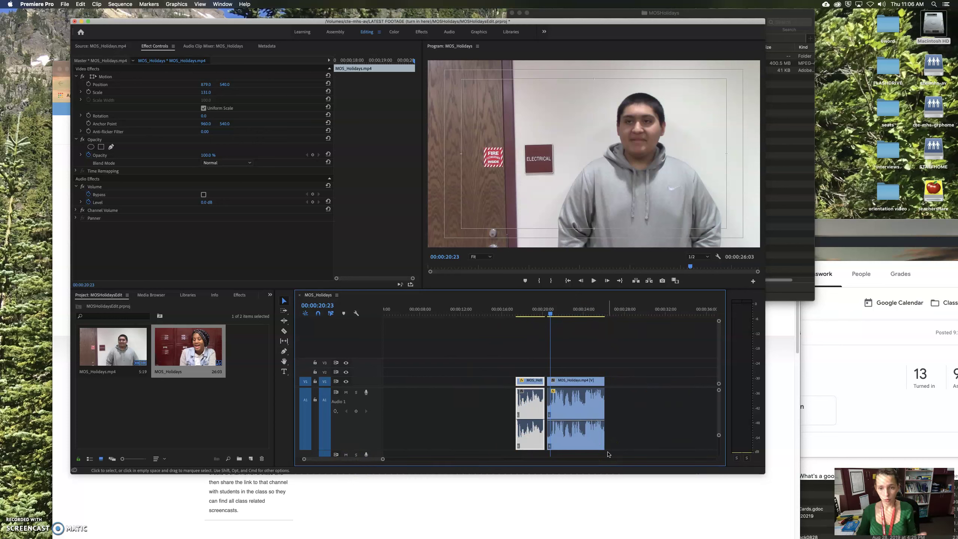
{"action": "left_click", "coordinate": [569, 310]}
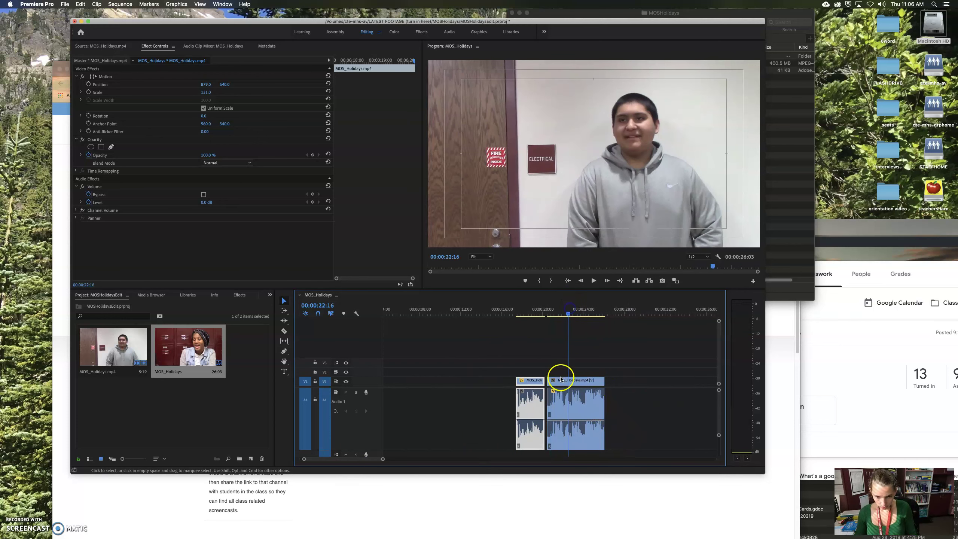
{"action": "left_click", "coordinate": [559, 382]}
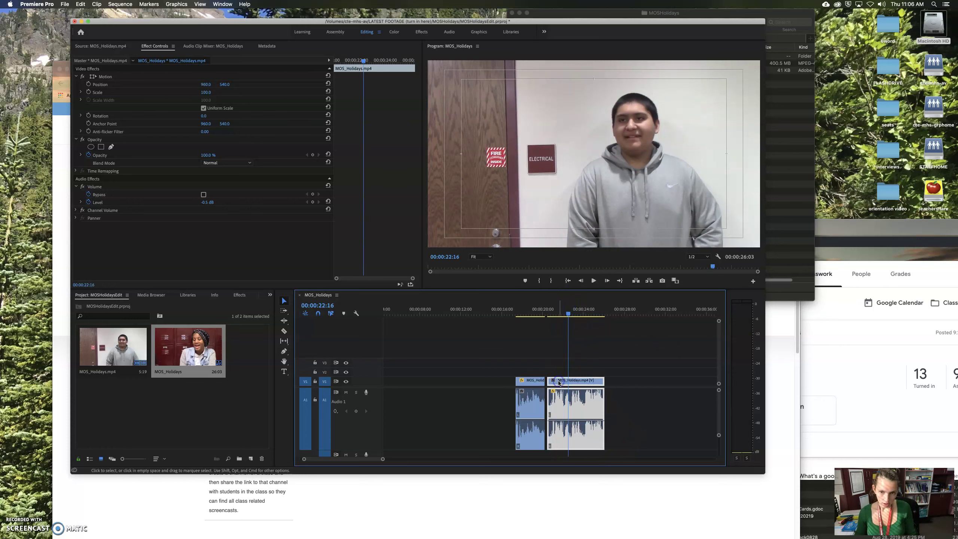
Add a rectangular mask to the boy's clip and drag its corners into a rough rectangle
{"action": "left_click", "coordinate": [101, 147]}
{"action": "left_click_drag", "start_coordinate": [562, 145], "coordinate": [594, 94]}
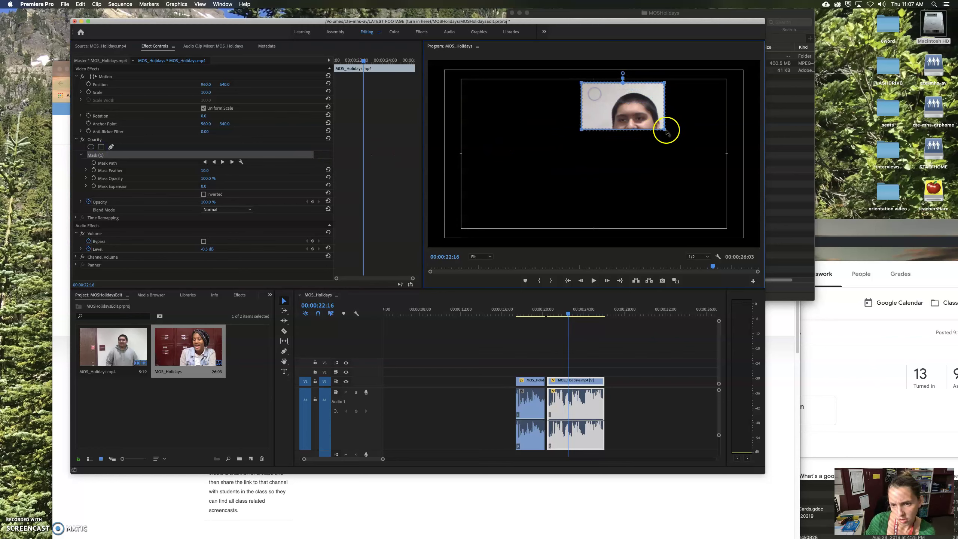
{"action": "left_click_drag", "start_coordinate": [664, 129], "coordinate": [721, 251]}
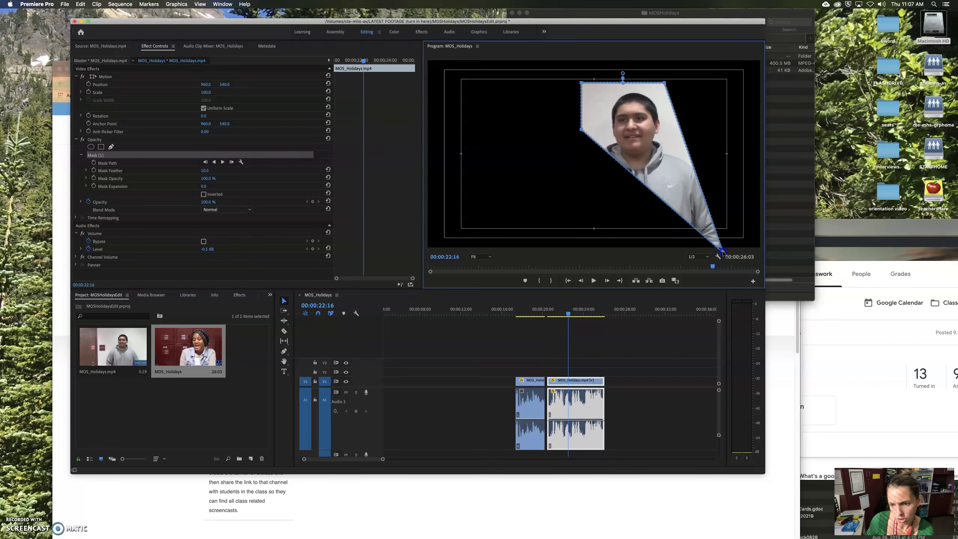
{"action": "left_click_drag", "start_coordinate": [580, 130], "coordinate": [554, 259]}
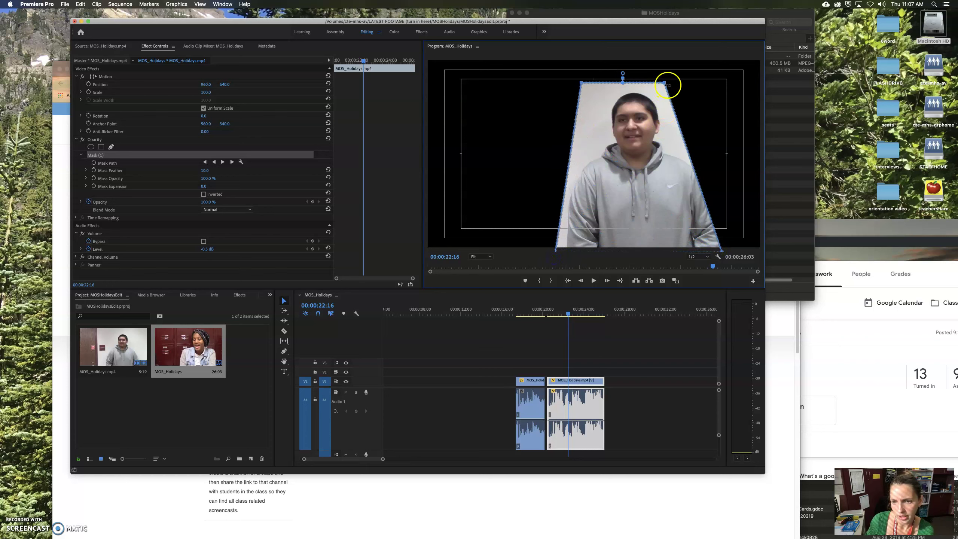
{"action": "left_click_drag", "start_coordinate": [665, 83], "coordinate": [719, 85]}
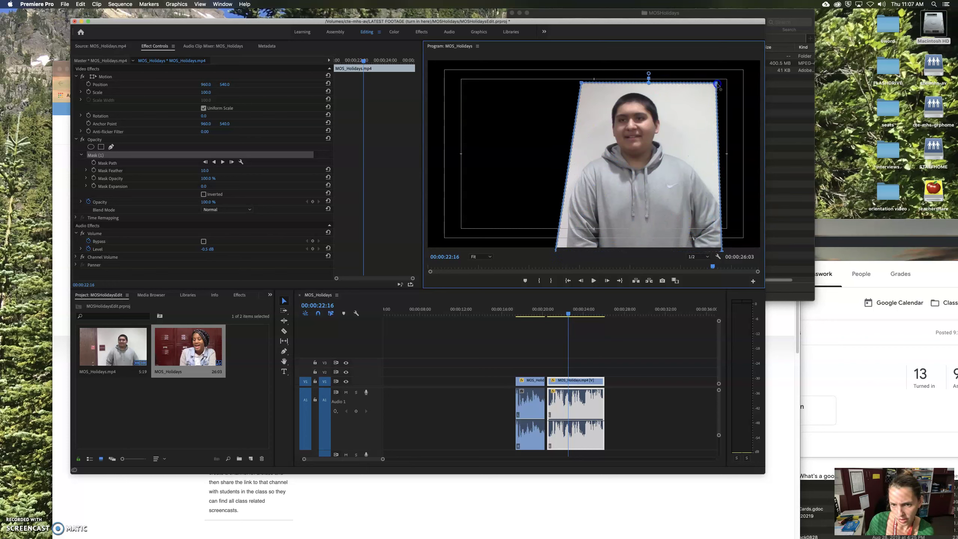
{"action": "left_click", "coordinate": [591, 79]}
{"action": "left_click_drag", "start_coordinate": [582, 85], "coordinate": [556, 82]}
{"action": "left_click", "coordinate": [550, 257]}
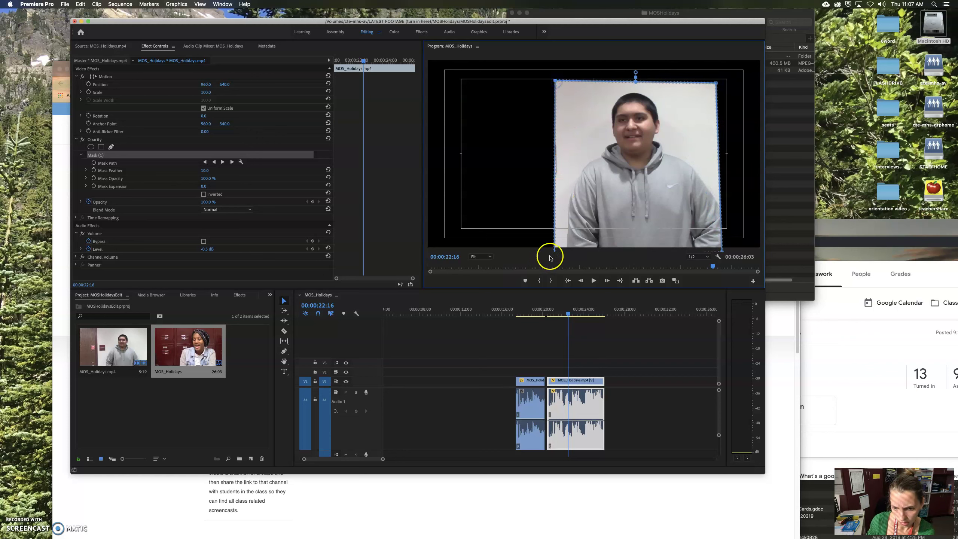
Refine the mask corners so the top is level and both side edges stand vertical
{"action": "left_click_drag", "start_coordinate": [555, 252], "coordinate": [559, 253]}
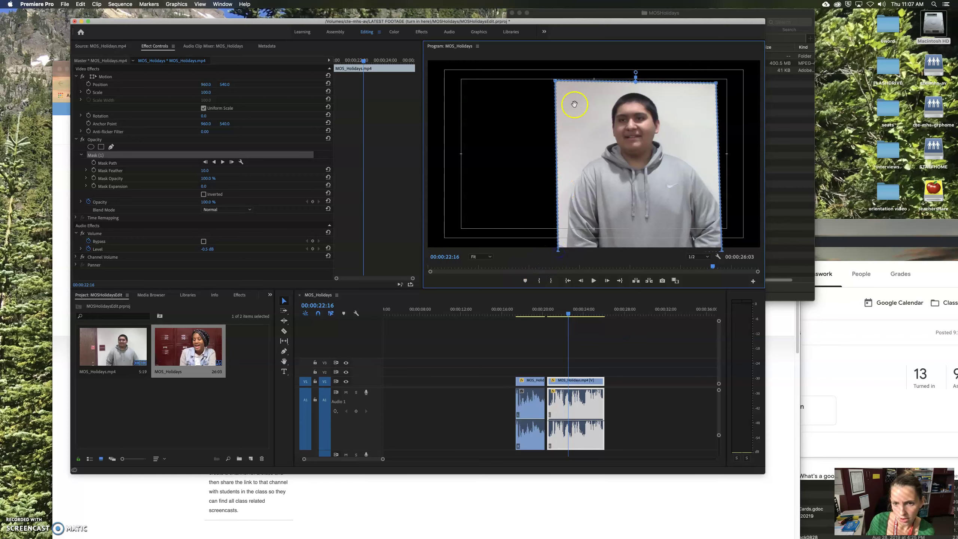
{"action": "left_click_drag", "start_coordinate": [556, 82], "coordinate": [558, 81]}
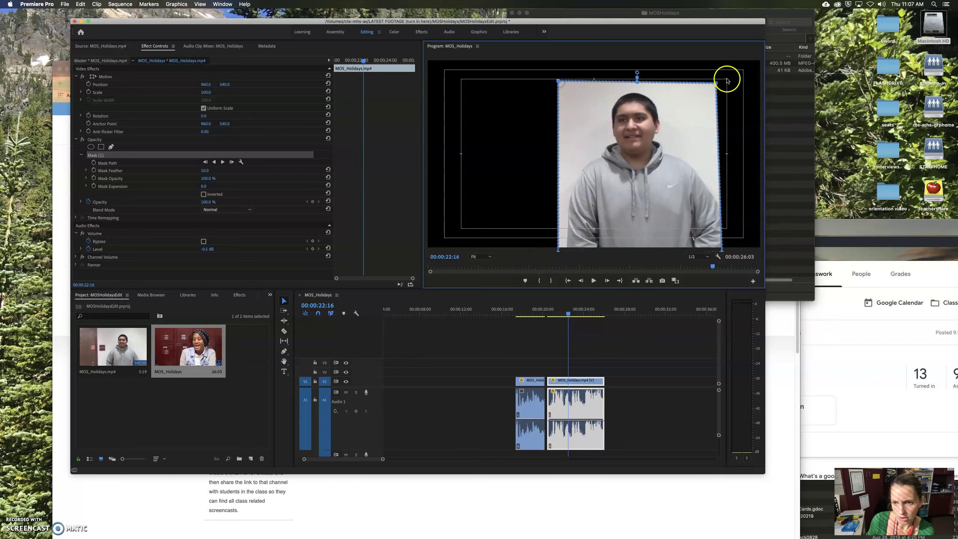
{"action": "left_click_drag", "start_coordinate": [716, 84], "coordinate": [714, 55]}
{"action": "left_click_drag", "start_coordinate": [560, 82], "coordinate": [555, 56]}
{"action": "left_click", "coordinate": [714, 58]}
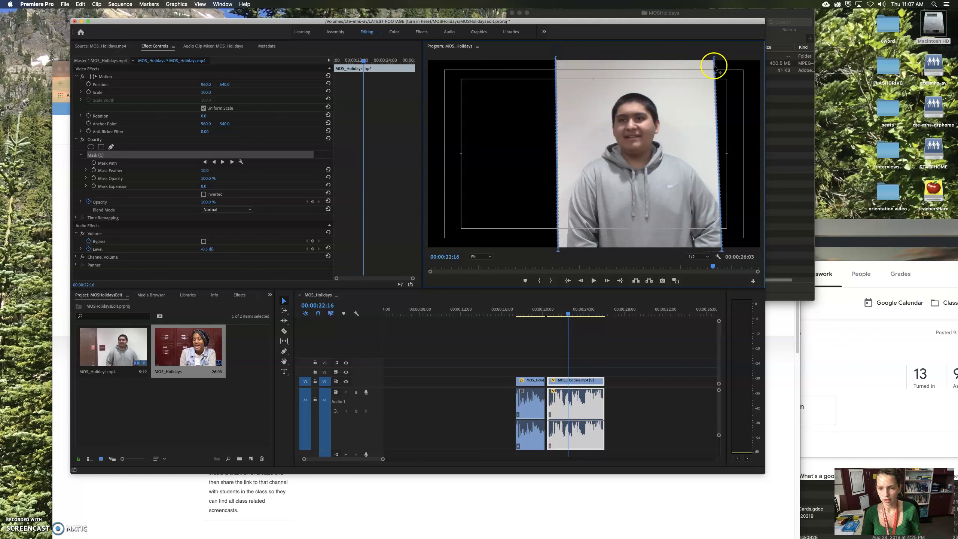
{"action": "left_click_drag", "start_coordinate": [715, 65], "coordinate": [722, 56]}
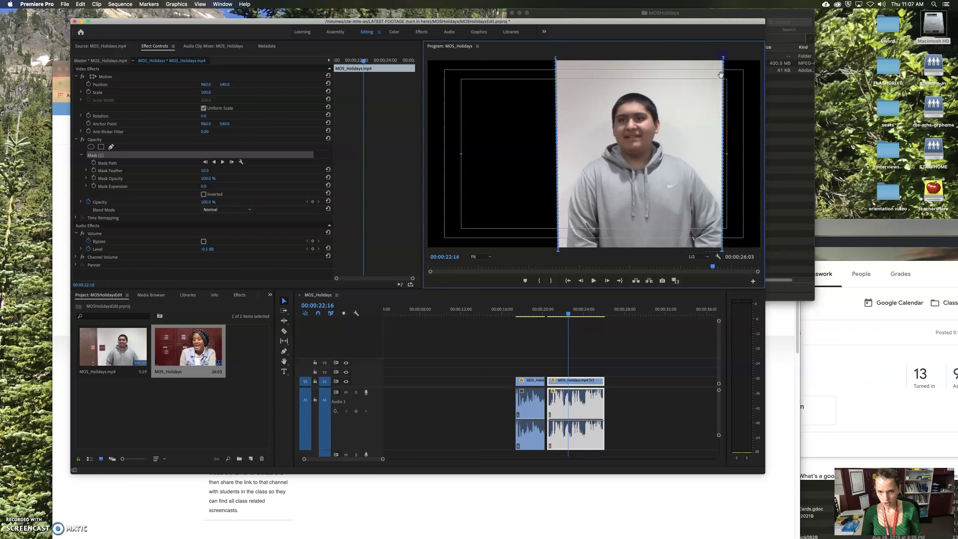
{"action": "left_click_drag", "start_coordinate": [557, 64], "coordinate": [559, 65]}
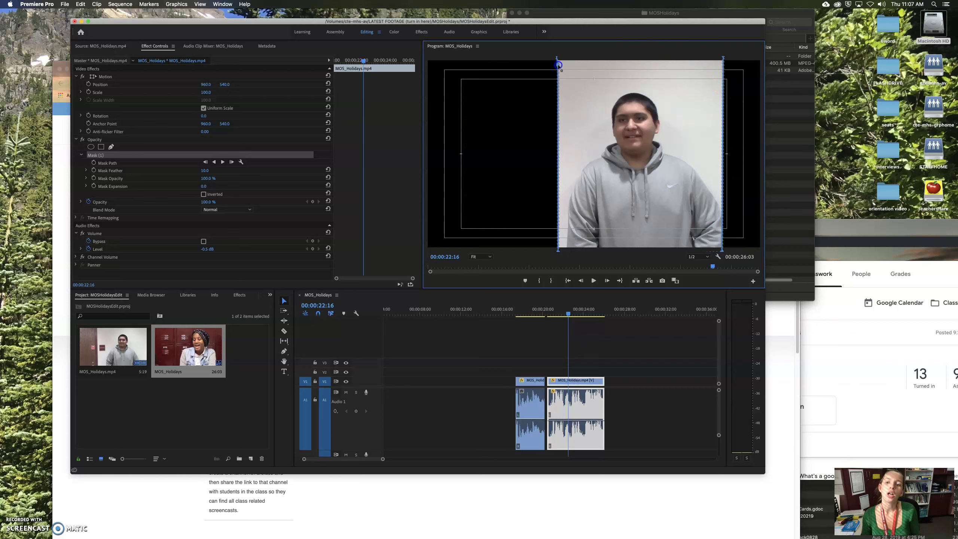
{"action": "right_click", "coordinate": [578, 96]}
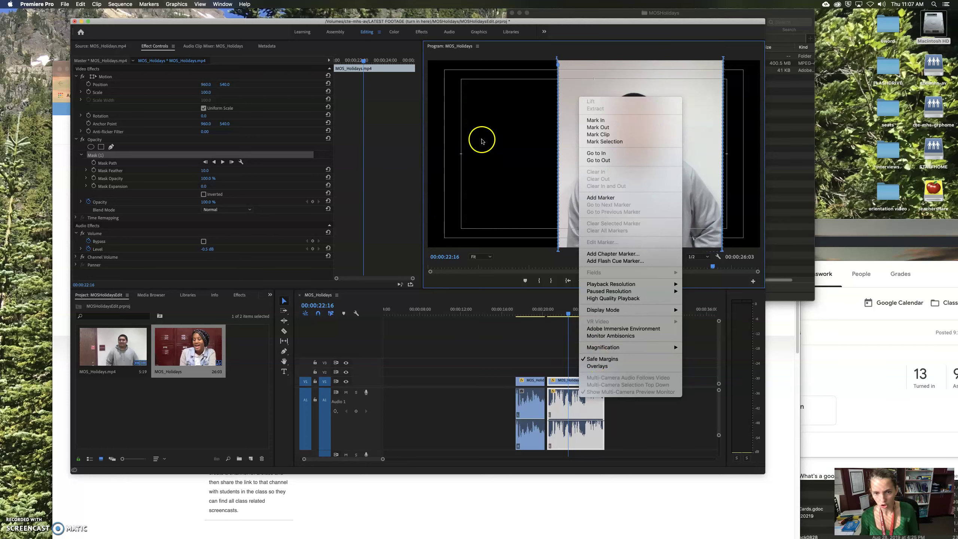
{"action": "left_click", "coordinate": [507, 135]}
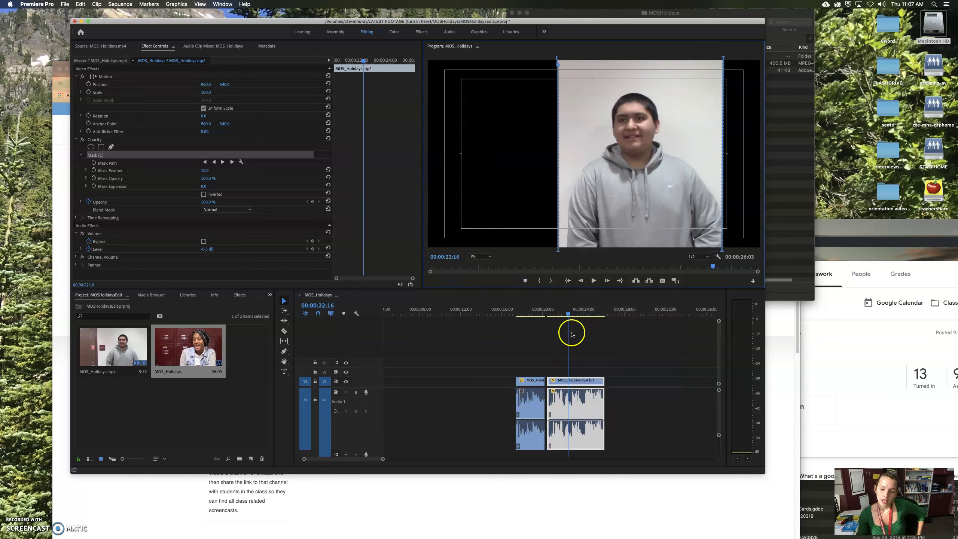
Select the interview clip and create a new text layer over it with the Type tool
{"action": "left_click_drag", "start_coordinate": [605, 346], "coordinate": [623, 320]}
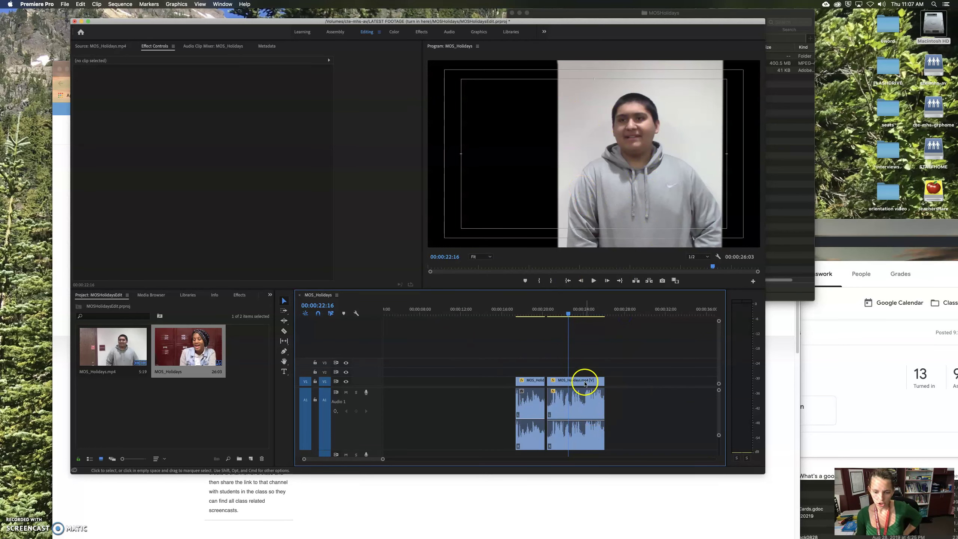
{"action": "left_click", "coordinate": [585, 383]}
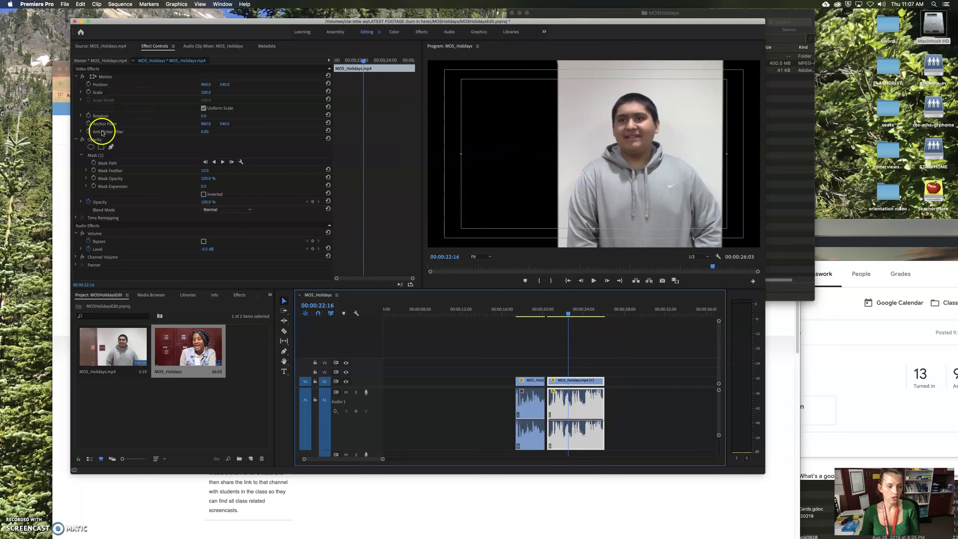
{"action": "left_click", "coordinate": [284, 372]}
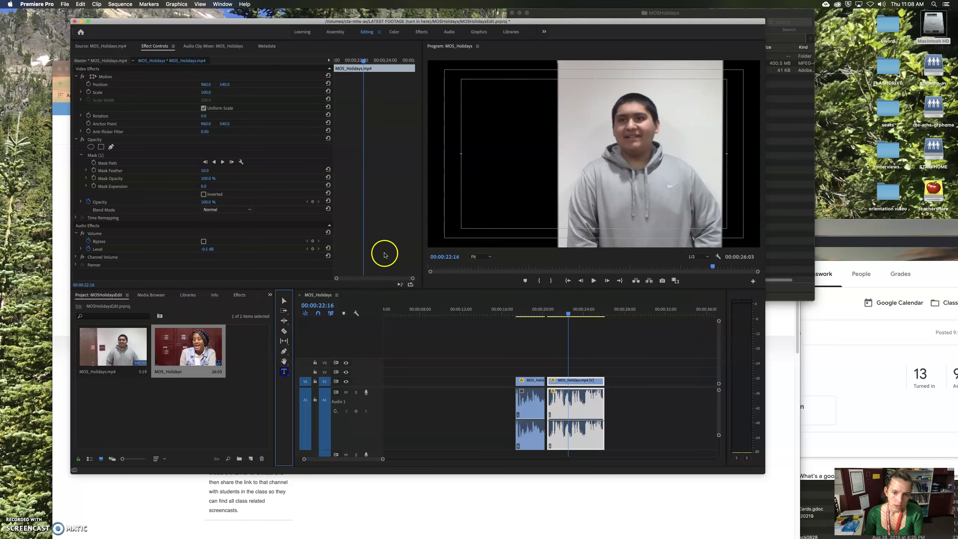
{"action": "left_click", "coordinate": [468, 113]}
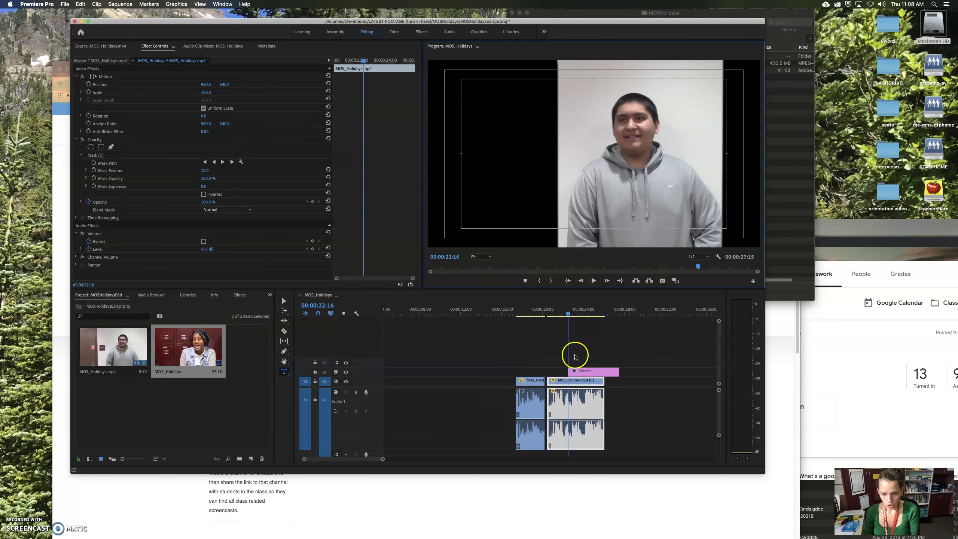
{"action": "key", "text": "space"}
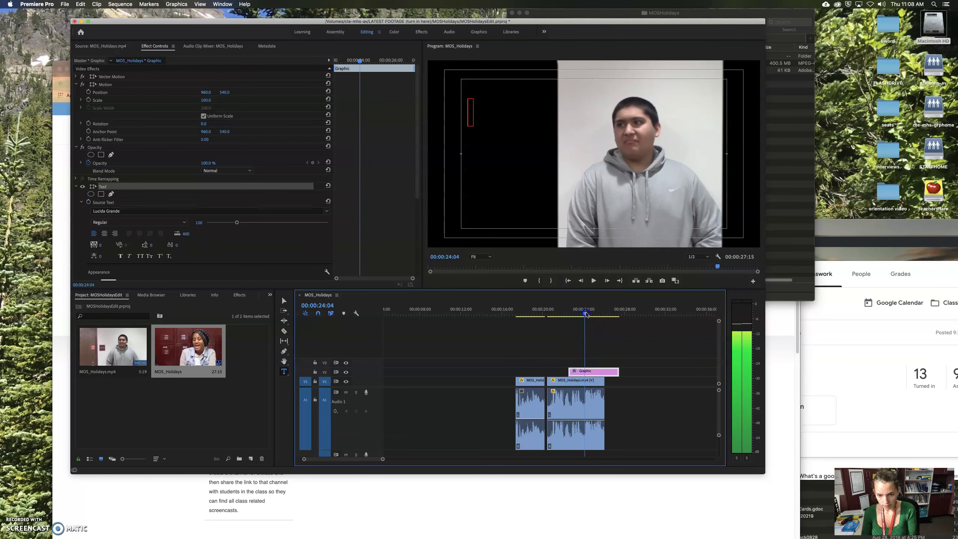
Preview from 20:10, then type 'What do you like t' into the title box
{"action": "left_click", "coordinate": [471, 114]}
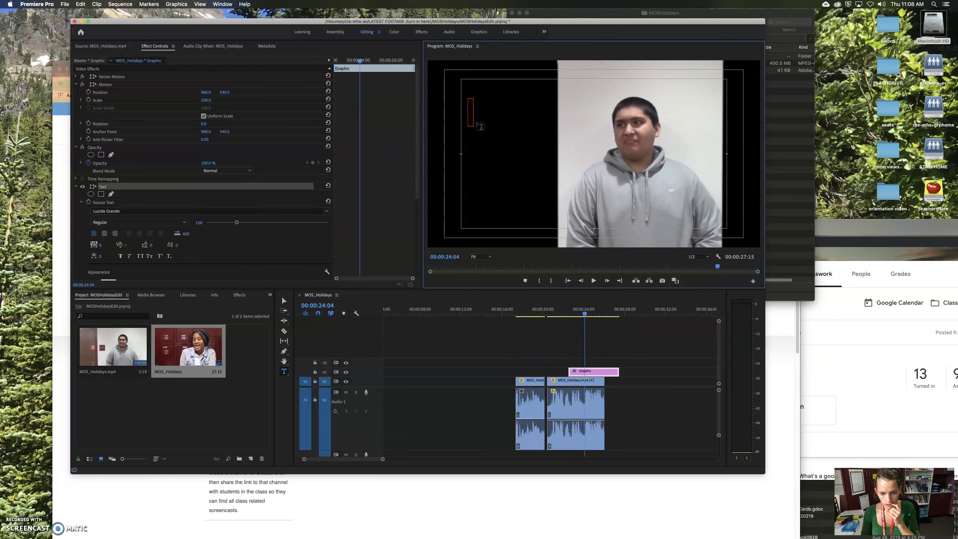
{"action": "left_click_drag", "start_coordinate": [584, 314], "coordinate": [547, 318]}
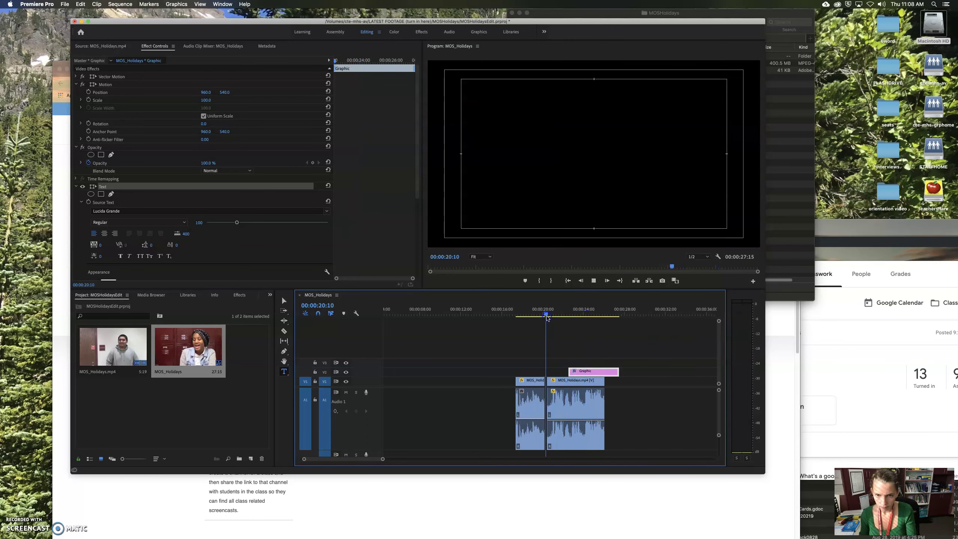
{"action": "key", "text": "space"}
{"action": "left_click", "coordinate": [581, 325]}
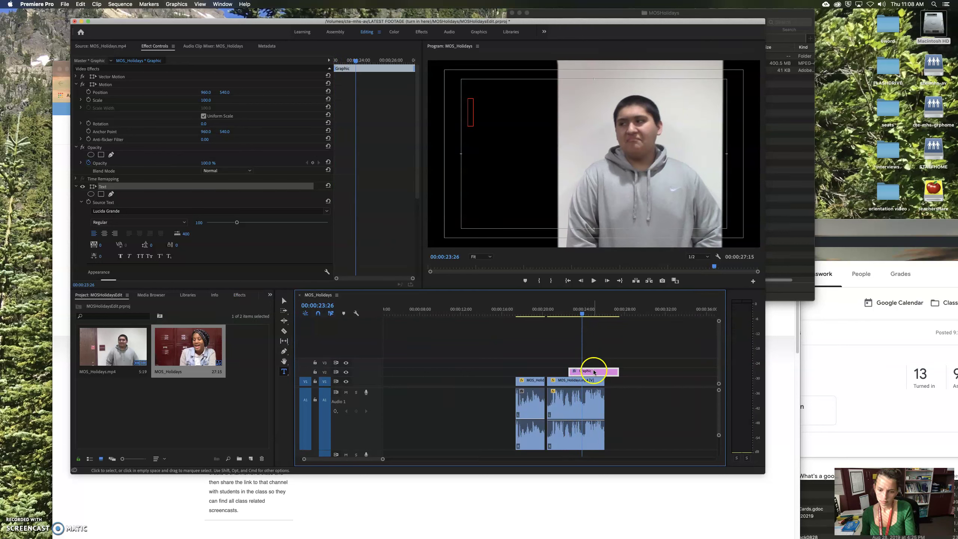
{"action": "left_click", "coordinate": [469, 116]}
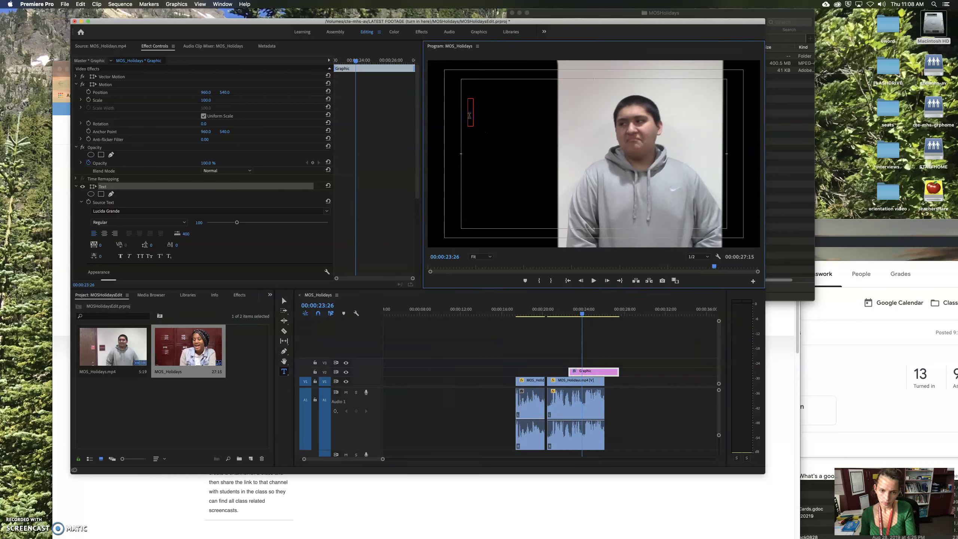
{"action": "type", "text": "What d"}
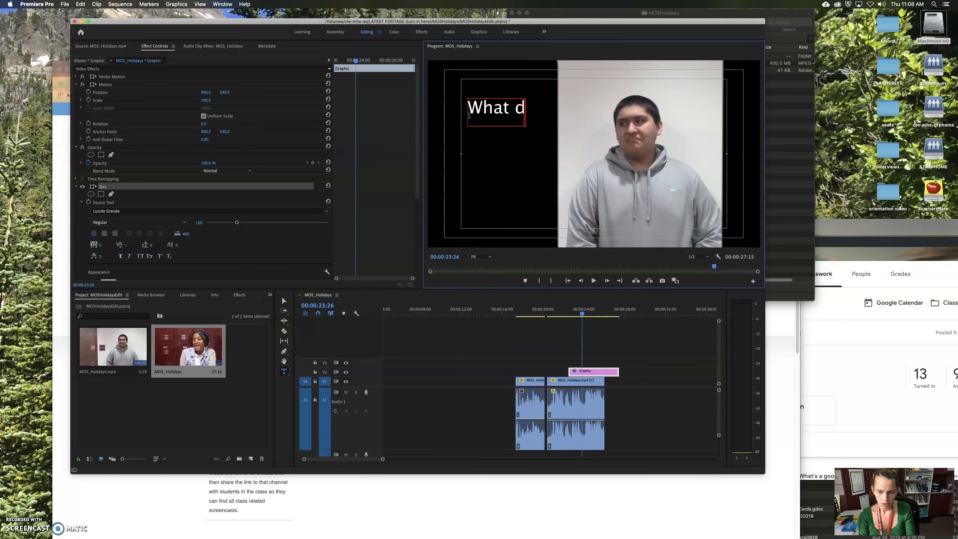
{"action": "type", "text": "o you like to do for the holic"}
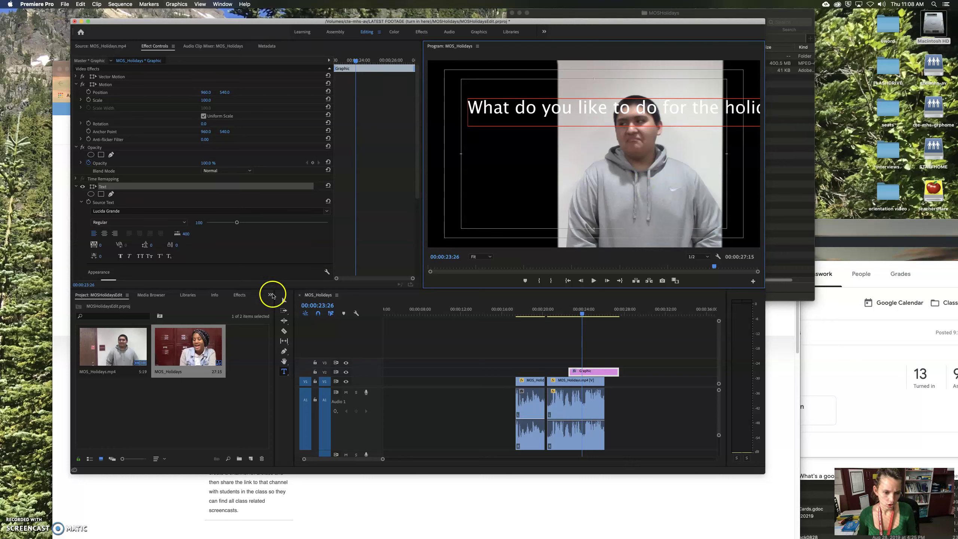
Resize and reposition the title box with the Selection tool
{"action": "left_click", "coordinate": [282, 302]}
{"action": "left_click_drag", "start_coordinate": [617, 119], "coordinate": [565, 140]}
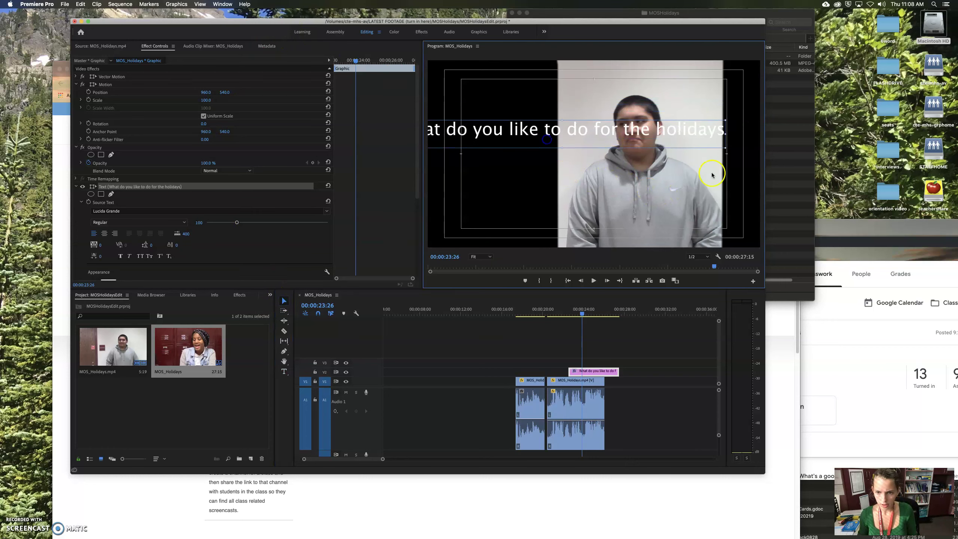
{"action": "left_click_drag", "start_coordinate": [725, 148], "coordinate": [515, 167]}
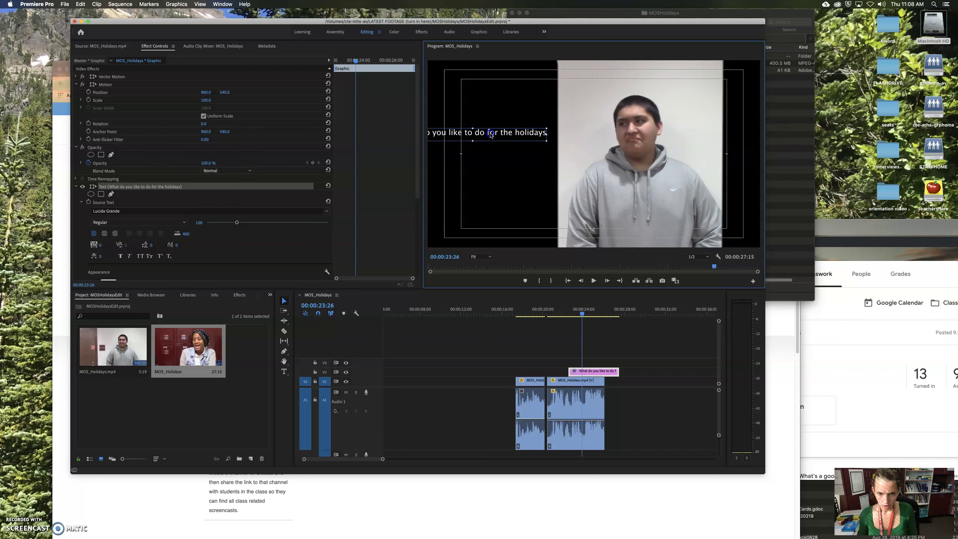
{"action": "left_click_drag", "start_coordinate": [491, 135], "coordinate": [653, 118]}
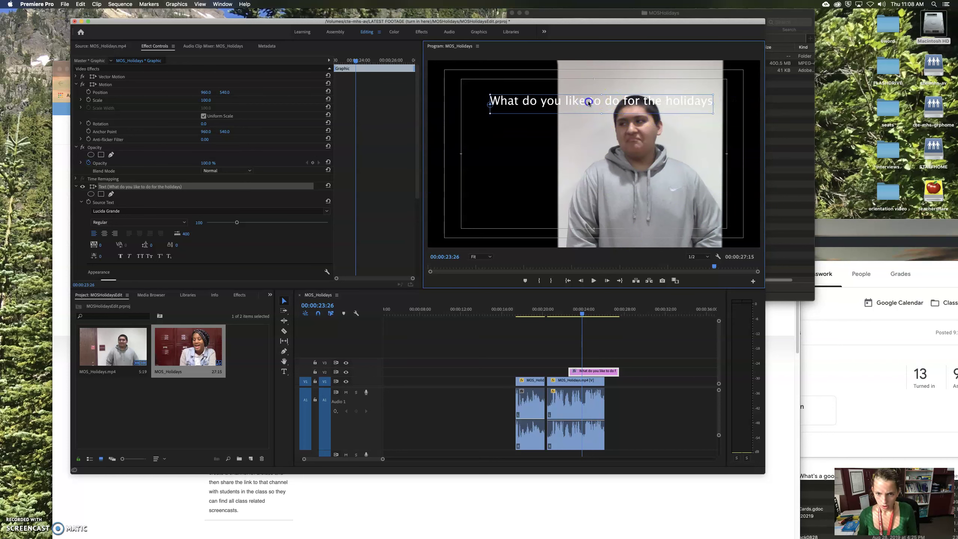
Break the title into three lines after 'you' and 'for', then move it over the black area
{"action": "left_click", "coordinate": [284, 373]}
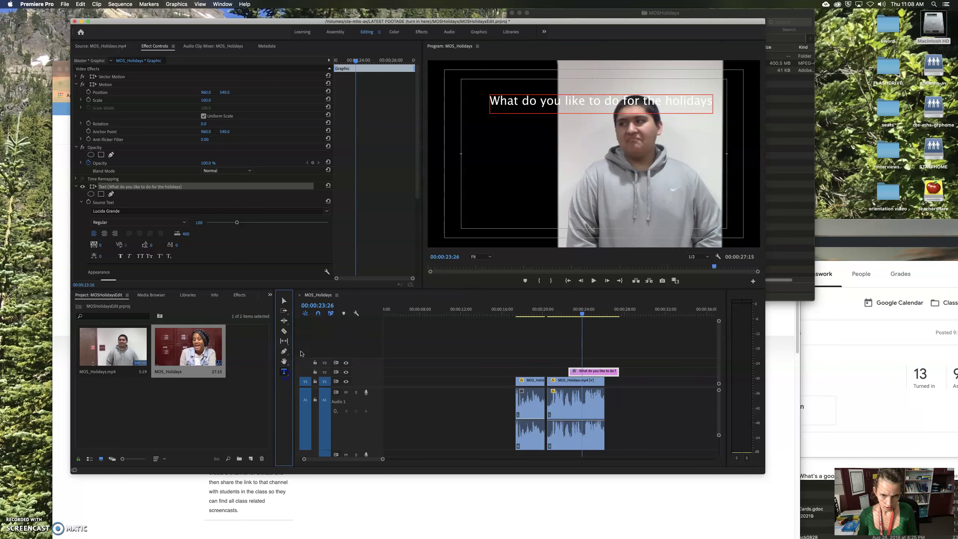
{"action": "left_click", "coordinate": [565, 102]}
{"action": "key", "text": "Return"}
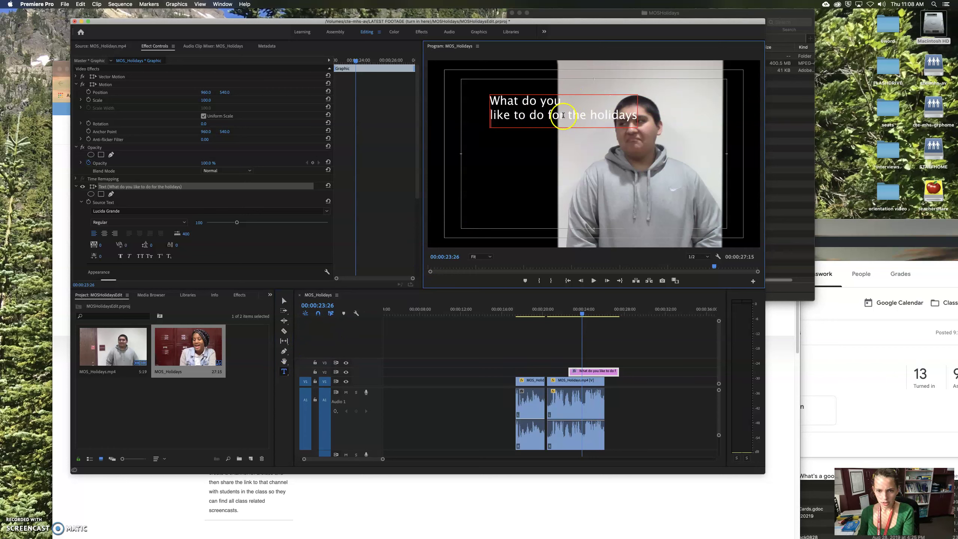
{"action": "key", "text": "Return"}
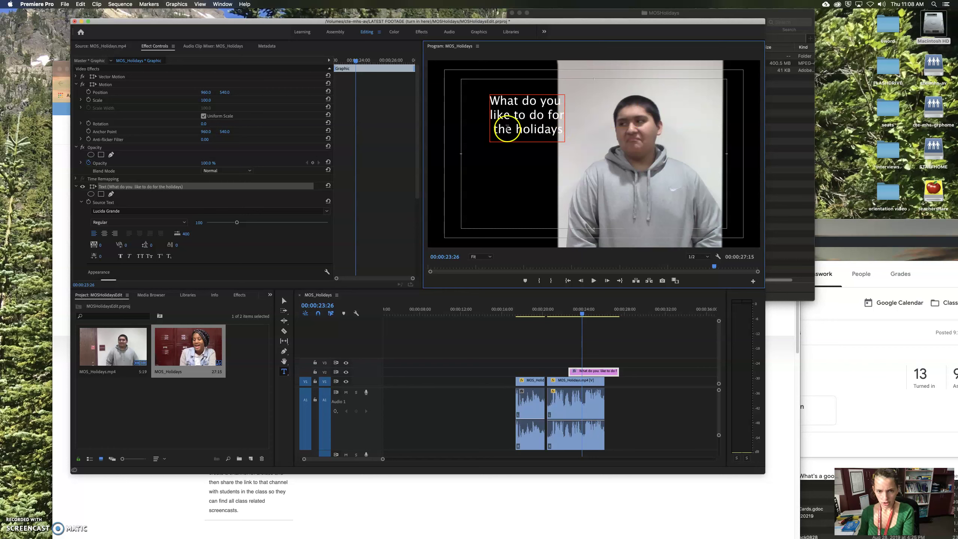
{"action": "left_click", "coordinate": [560, 130]}
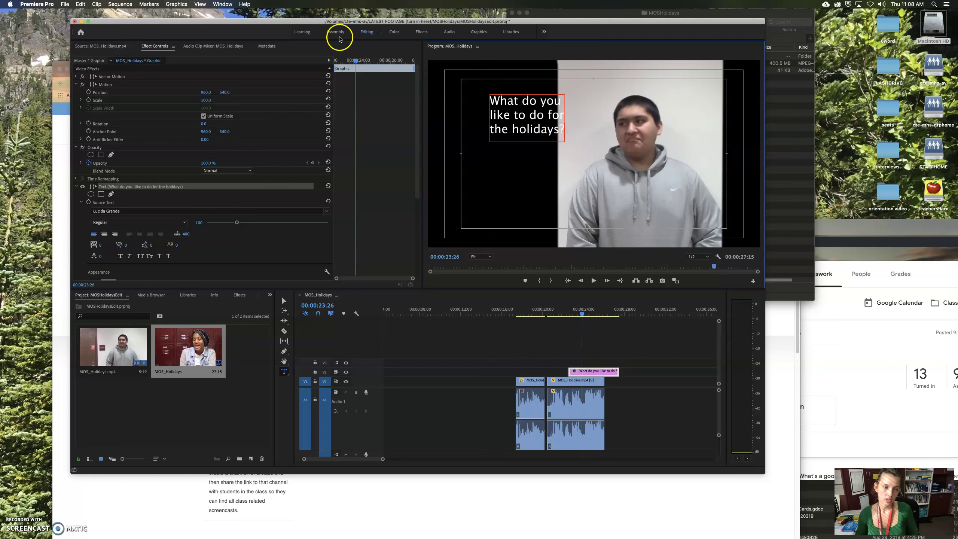
{"action": "left_click", "coordinate": [284, 301]}
{"action": "left_click_drag", "start_coordinate": [523, 119], "coordinate": [509, 145]}
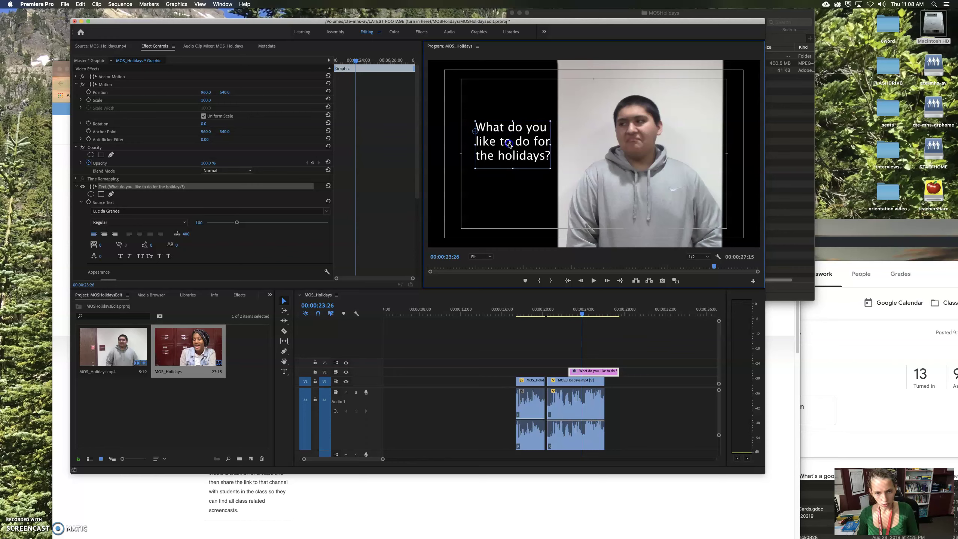
Centre-align the title text and move the title right and down in the frame
{"action": "left_click", "coordinate": [284, 332]}
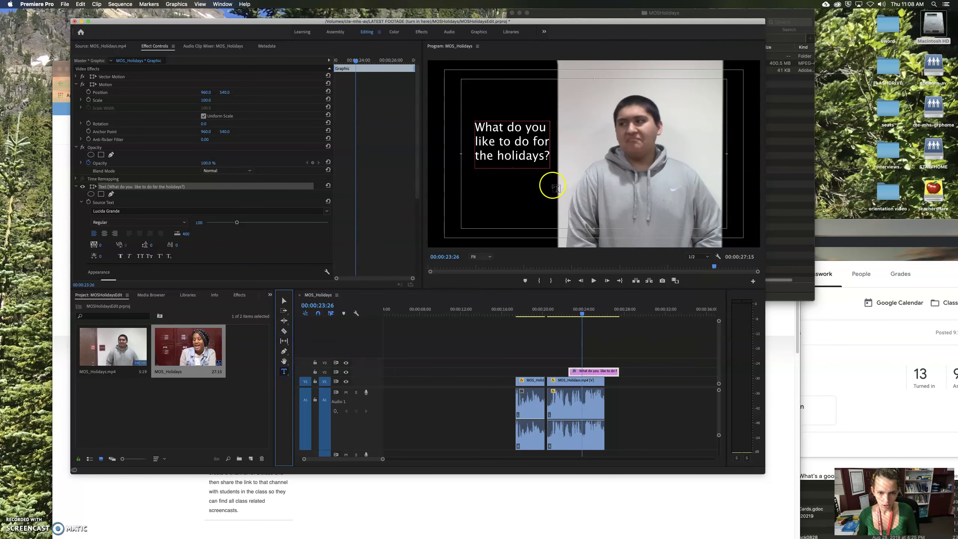
{"action": "left_click", "coordinate": [514, 154]}
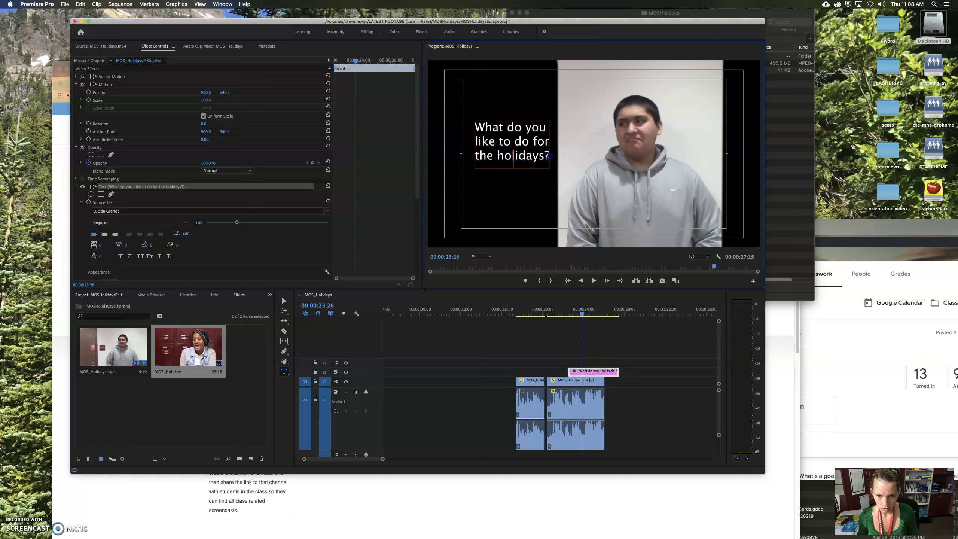
{"action": "left_click_drag", "start_coordinate": [549, 156], "coordinate": [489, 134]}
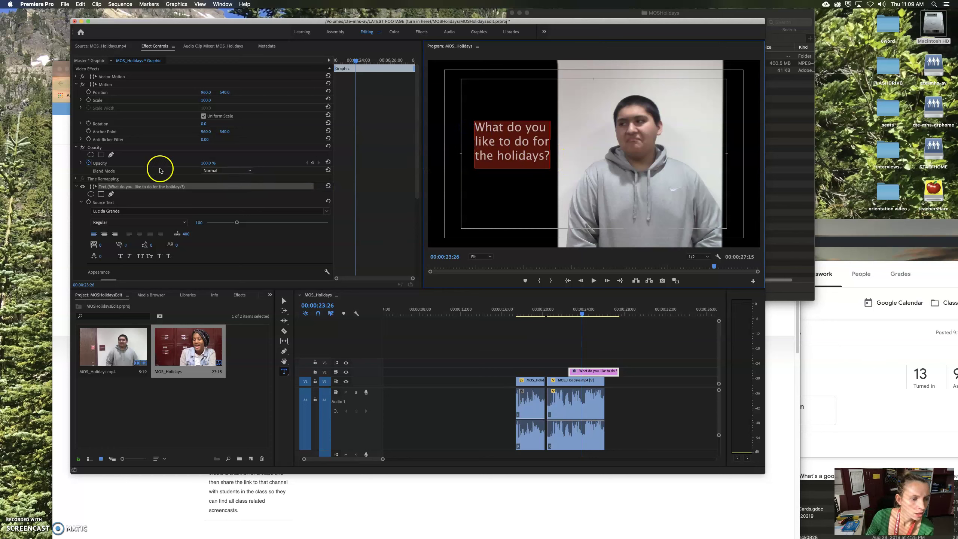
{"action": "left_click", "coordinate": [107, 233]}
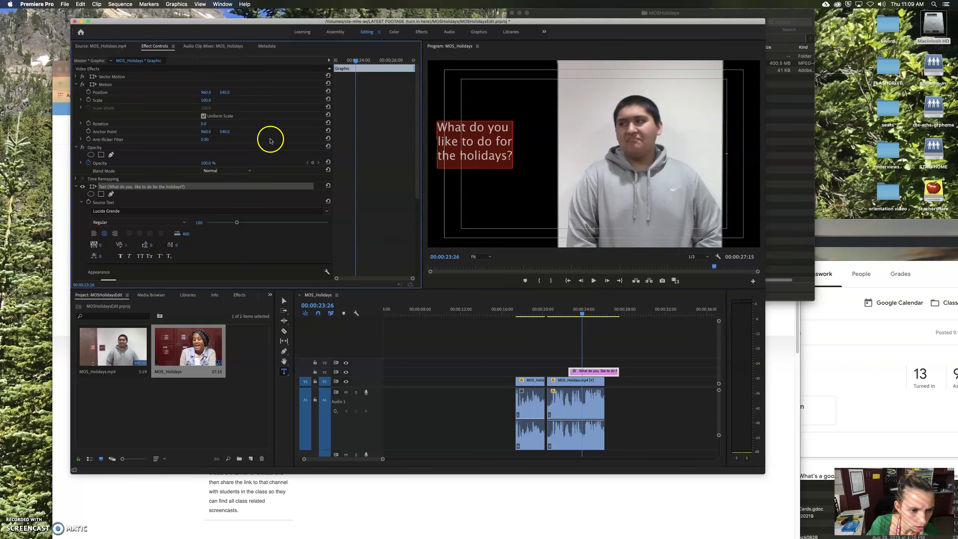
{"action": "left_click", "coordinate": [283, 301]}
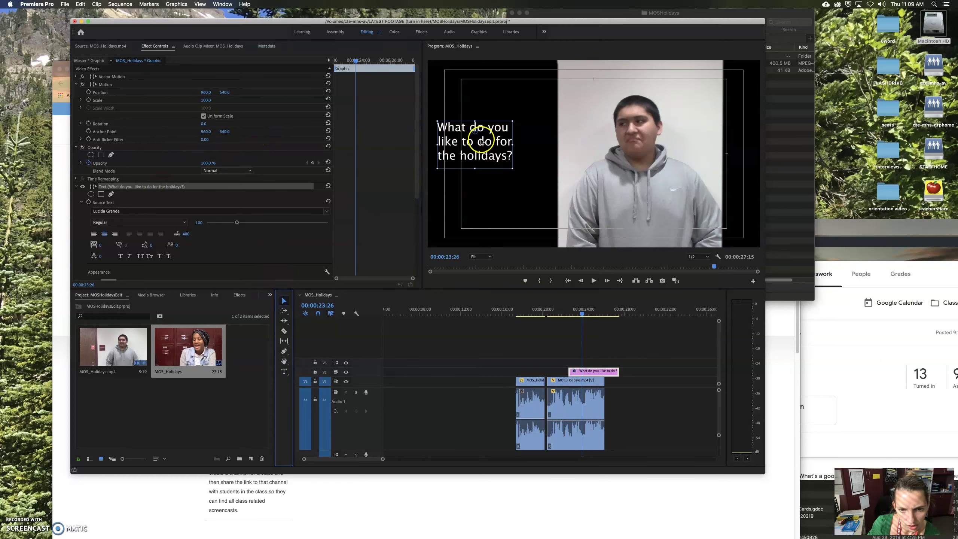
{"action": "left_click_drag", "start_coordinate": [482, 140], "coordinate": [514, 153]}
{"action": "left_click", "coordinate": [350, 211]}
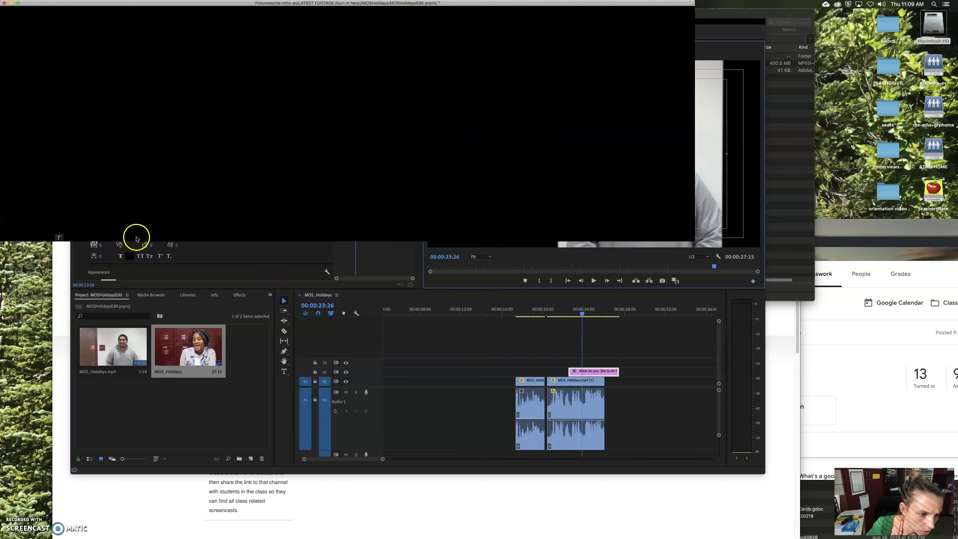
{"action": "double_click", "coordinate": [512, 162]}
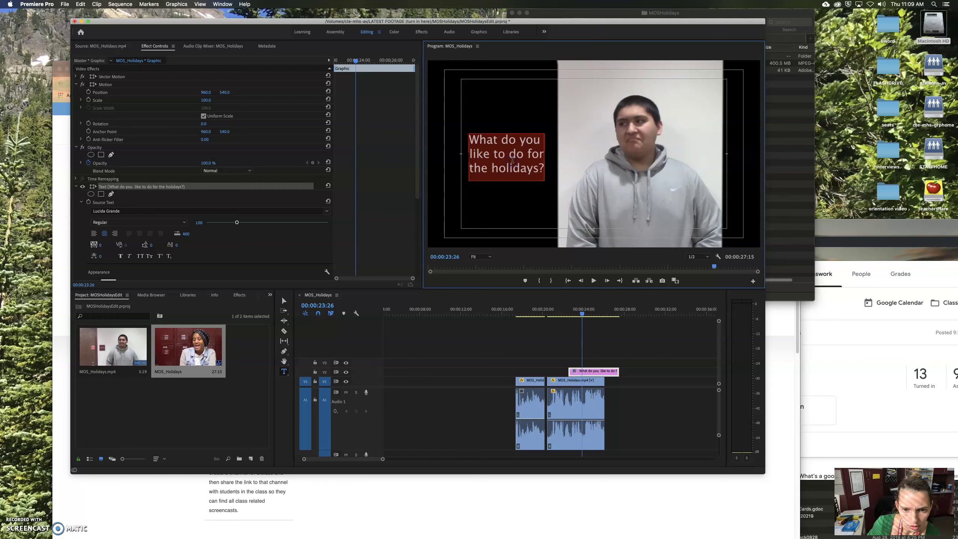
Set the title font to Zapfino after briefly trying Trattatello
{"action": "left_click", "coordinate": [120, 223]}
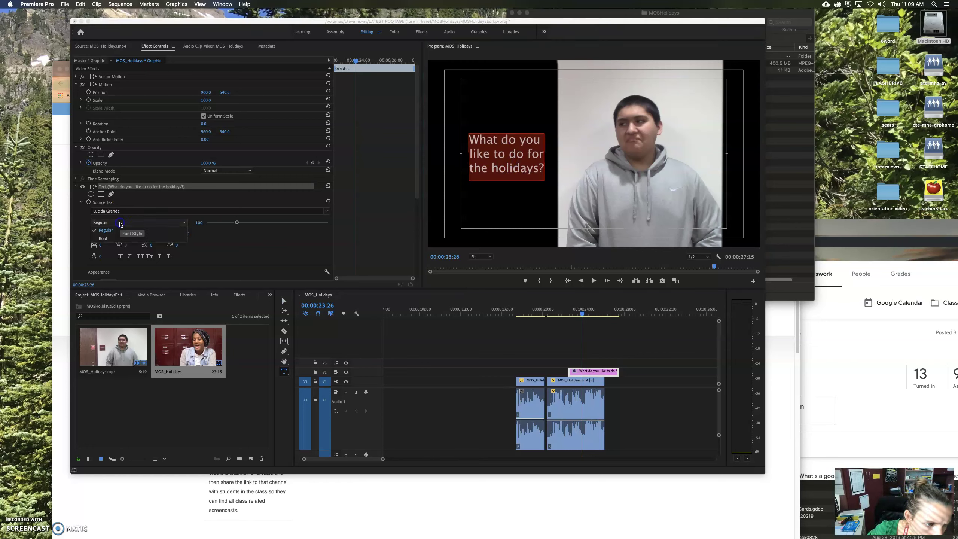
{"action": "left_click", "coordinate": [113, 211]}
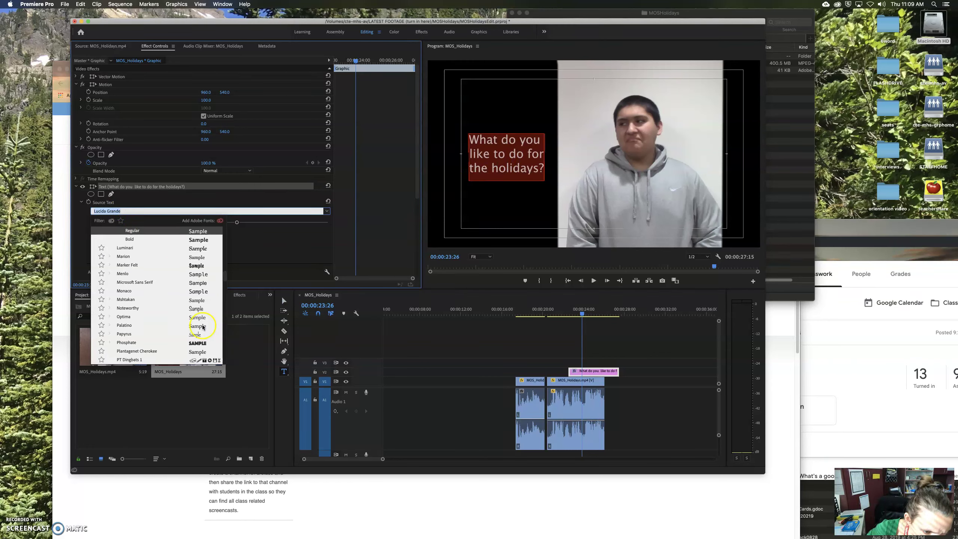
{"action": "scroll", "coordinate": [203, 327], "scroll_direction": "down", "scroll_amount": 5}
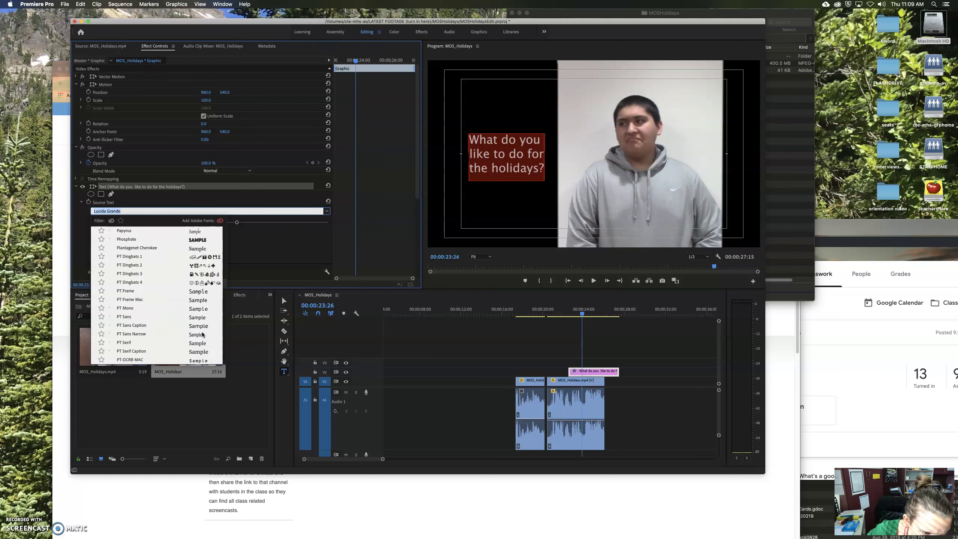
{"action": "scroll", "coordinate": [202, 334], "scroll_direction": "down", "scroll_amount": 6}
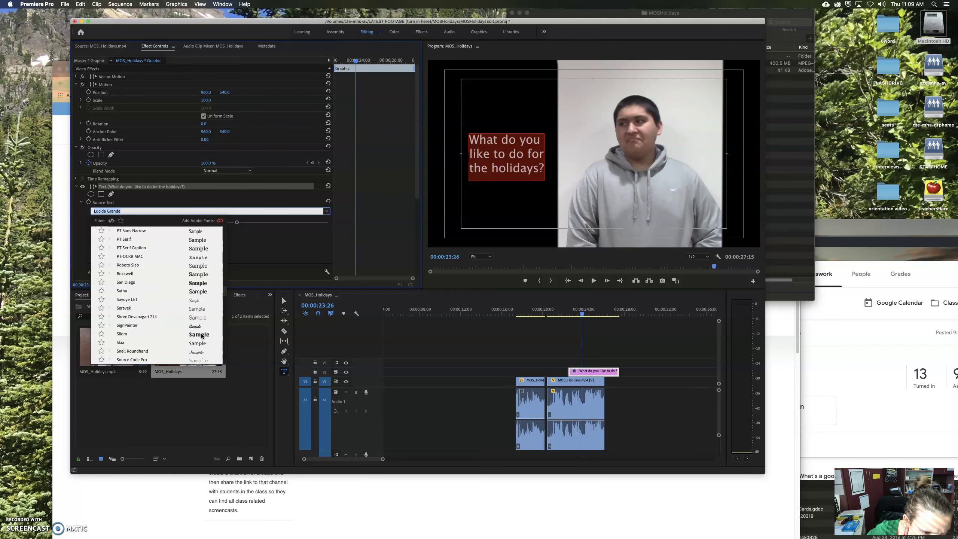
{"action": "scroll", "coordinate": [202, 336], "scroll_direction": "down", "scroll_amount": 6}
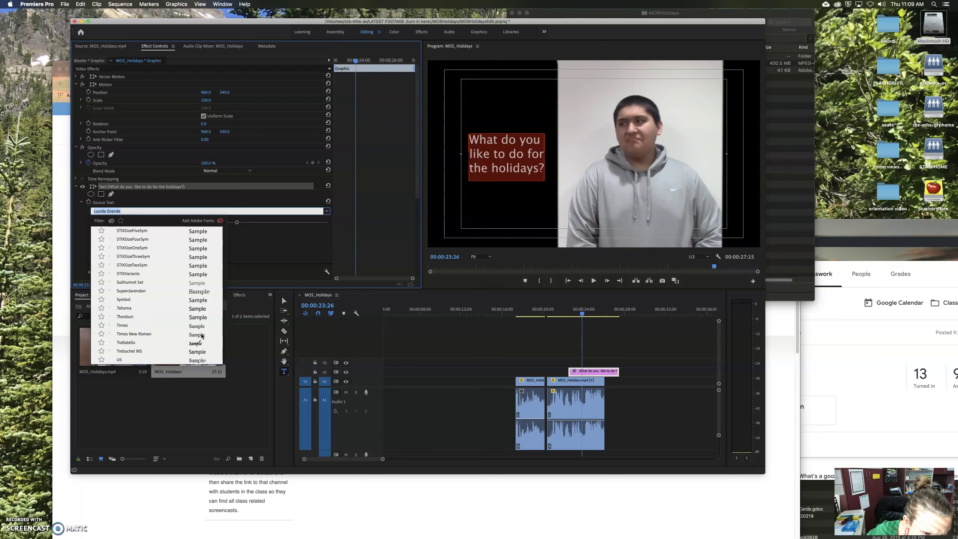
{"action": "left_click", "coordinate": [196, 343]}
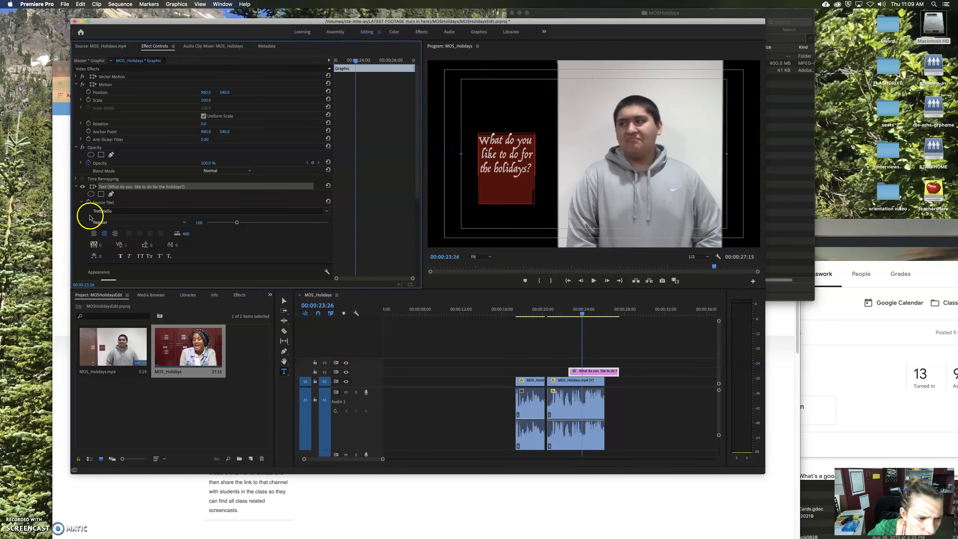
{"action": "left_click", "coordinate": [327, 211]}
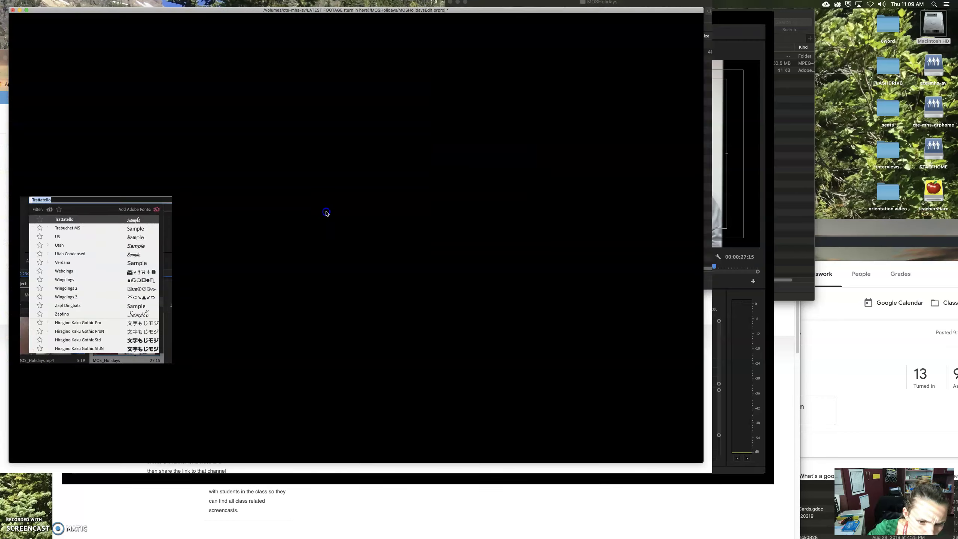
{"action": "left_click", "coordinate": [171, 319]}
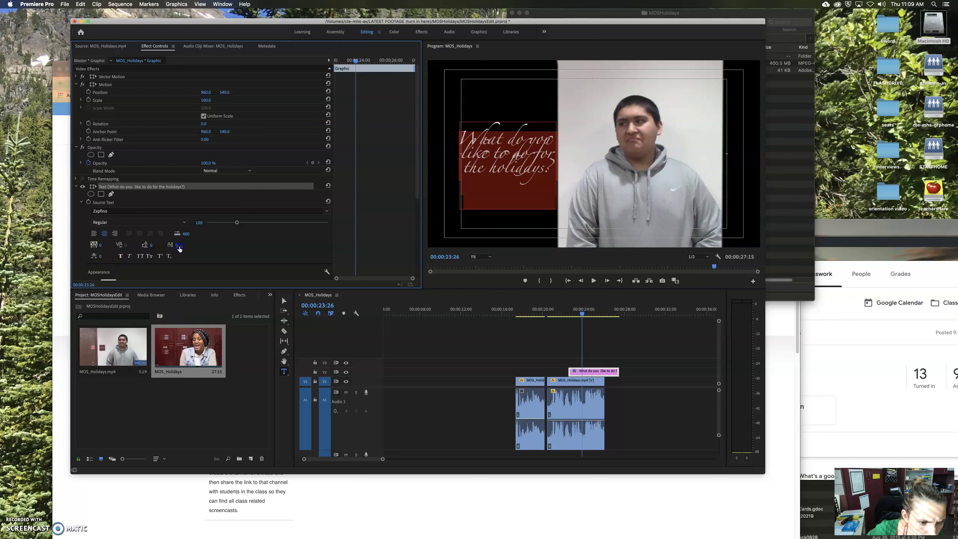
Apply a baseline shift of -10 and increase the leading to 170
{"action": "left_click", "coordinate": [176, 245]}
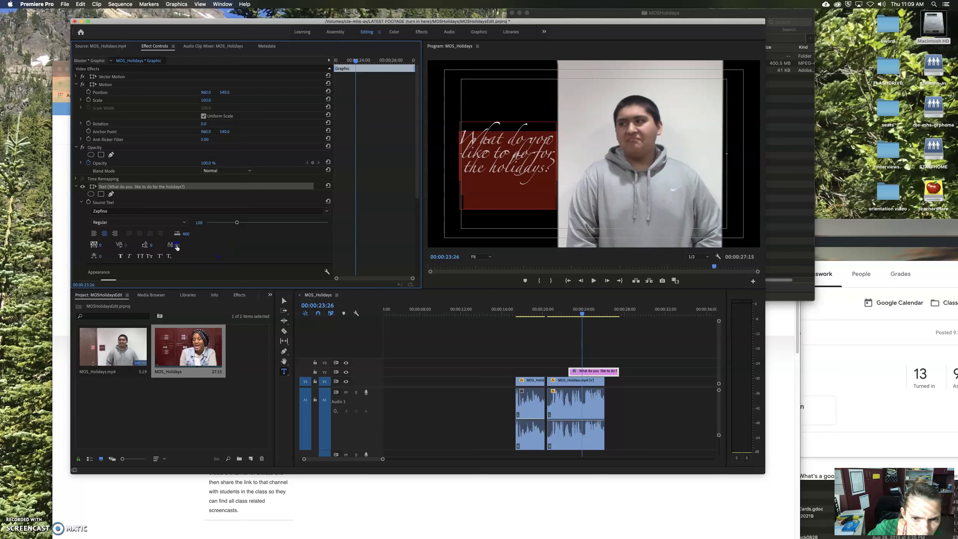
{"action": "key", "text": "Down"}
{"action": "key", "text": "Down"}
{"action": "key", "text": "Down"}
{"action": "key", "text": "Down"}
{"action": "key", "text": "Down"}
{"action": "key", "text": "Down"}
{"action": "key", "text": "Down"}
{"action": "key", "text": "Down"}
{"action": "key", "text": "Down"}
{"action": "key", "text": "Down"}
{"action": "left_click", "coordinate": [104, 245]}
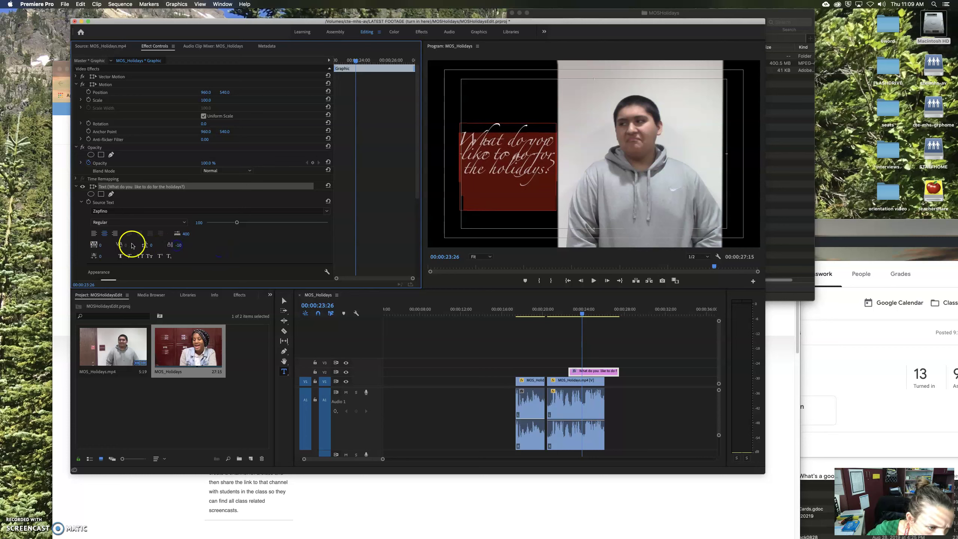
{"action": "left_click_drag", "start_coordinate": [150, 246], "coordinate": [156, 245]}
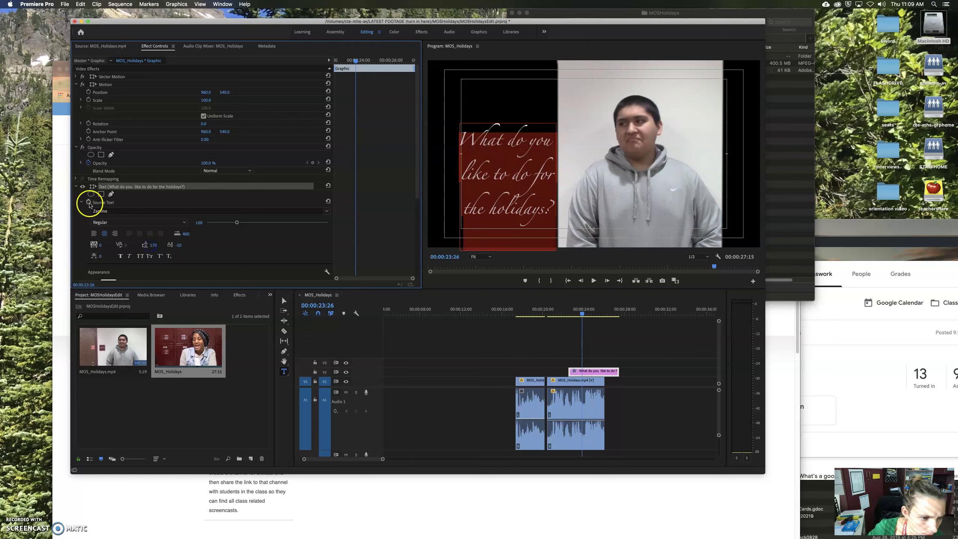
Move the title higher in the frame and select all of its text
{"action": "left_click", "coordinate": [285, 302]}
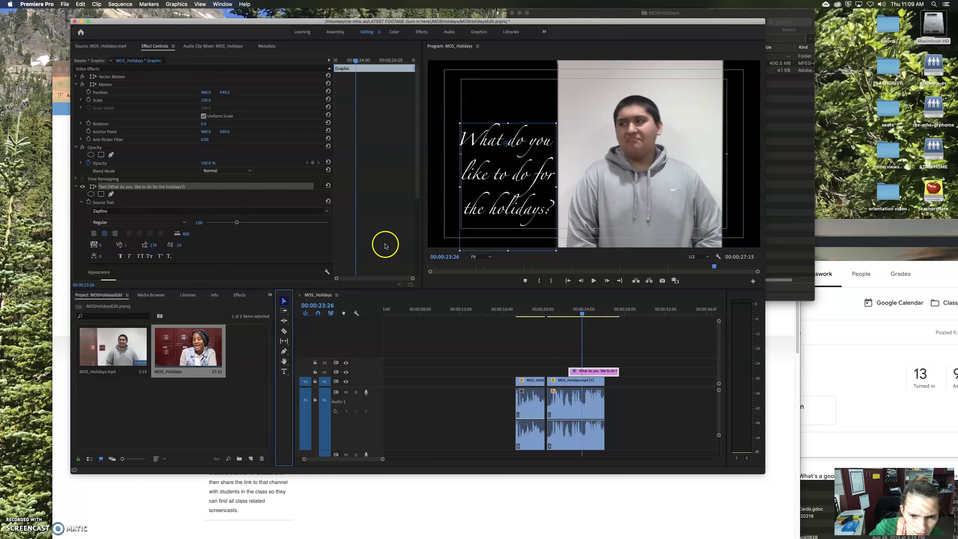
{"action": "left_click_drag", "start_coordinate": [514, 196], "coordinate": [513, 168]}
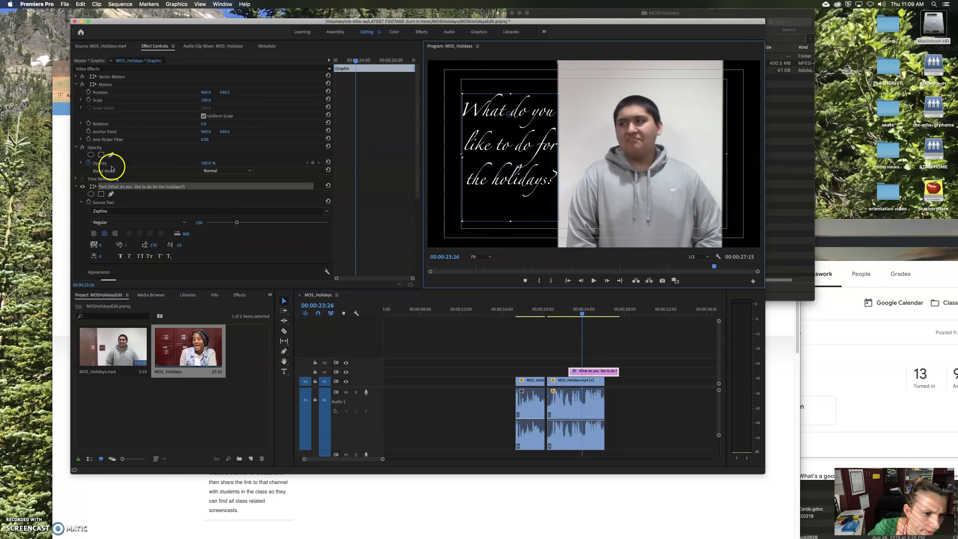
{"action": "left_click", "coordinate": [284, 371]}
{"action": "left_click", "coordinate": [505, 177]}
{"action": "left_click_drag", "start_coordinate": [556, 180], "coordinate": [457, 108]}
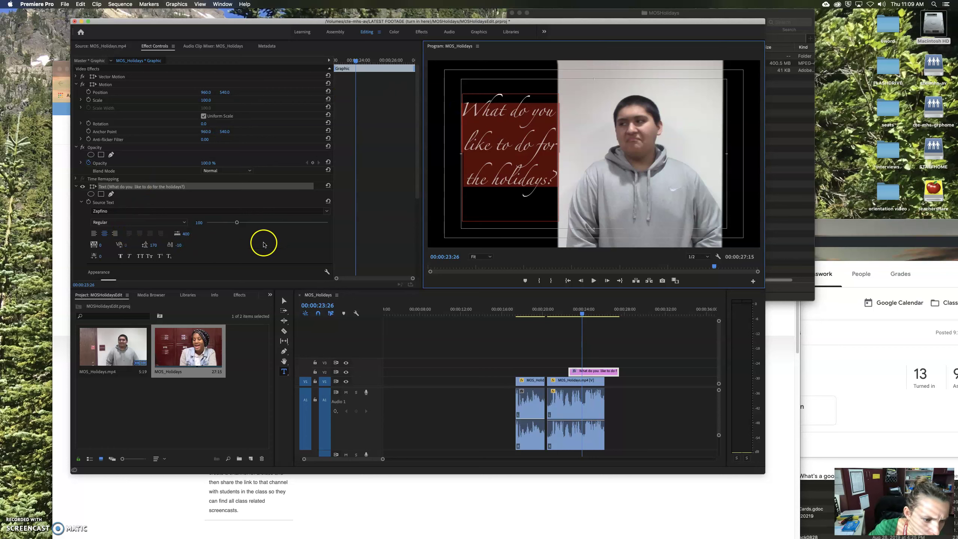
Set the text fill to dark red #830202 and enable Shadow
{"action": "scroll", "coordinate": [260, 241], "scroll_direction": "down", "scroll_amount": 4}
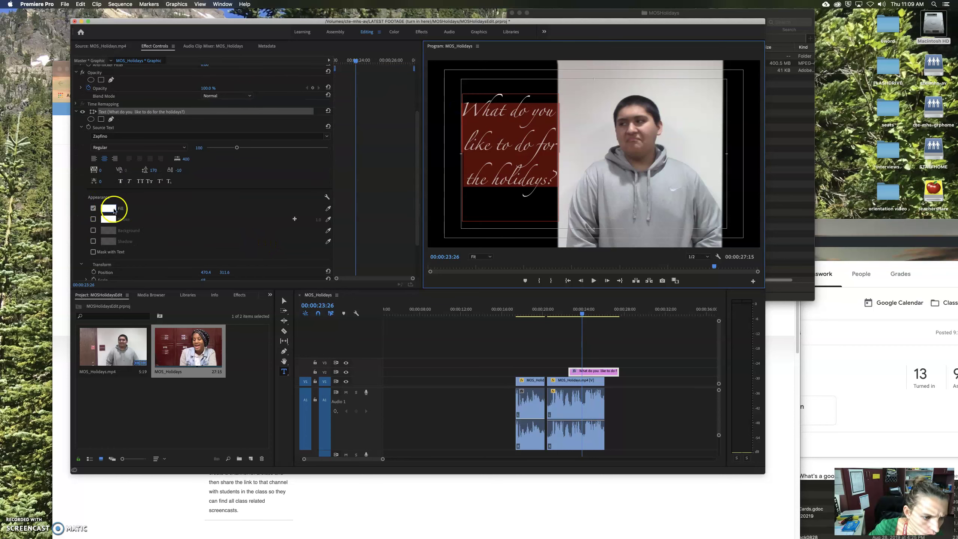
{"action": "left_click", "coordinate": [109, 208]}
{"action": "left_click_drag", "start_coordinate": [484, 177], "coordinate": [487, 180]}
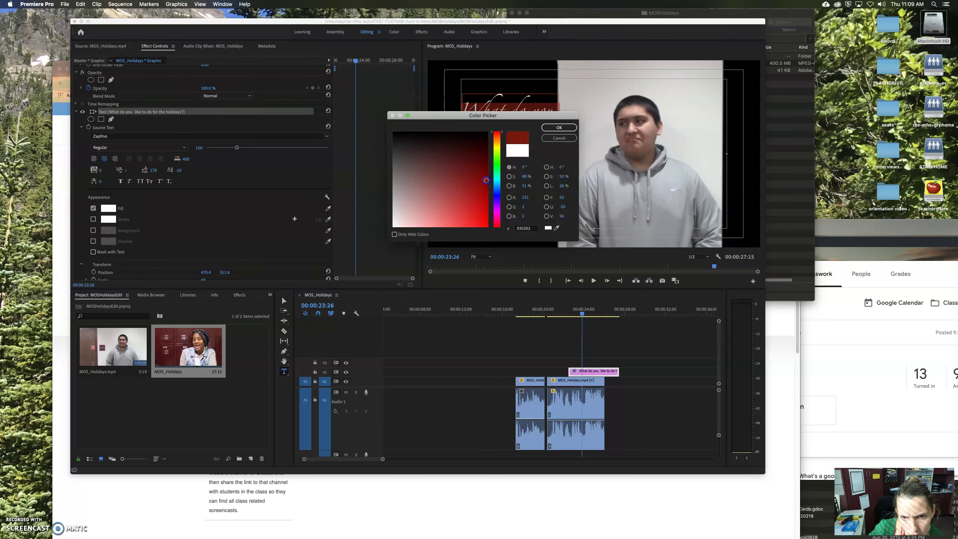
{"action": "left_click", "coordinate": [557, 128]}
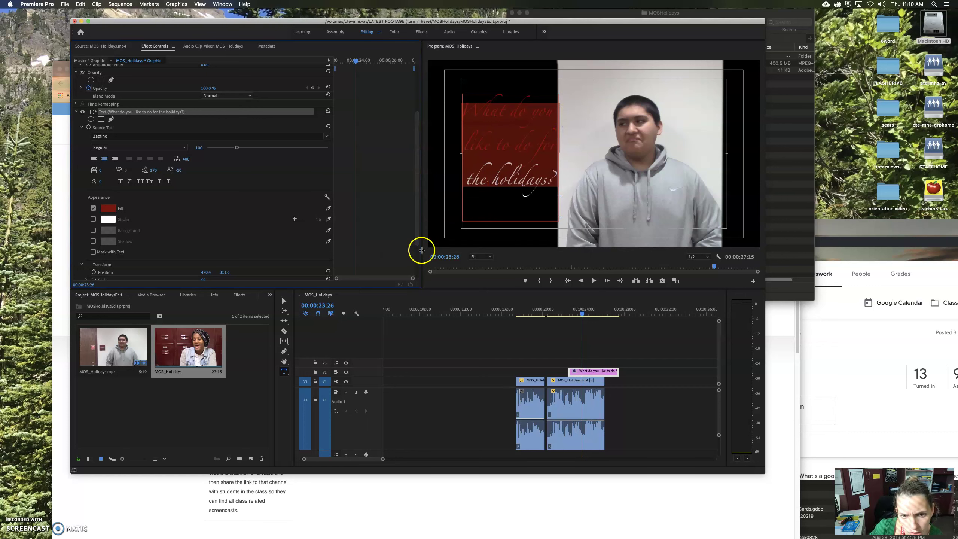
{"action": "left_click", "coordinate": [517, 204]}
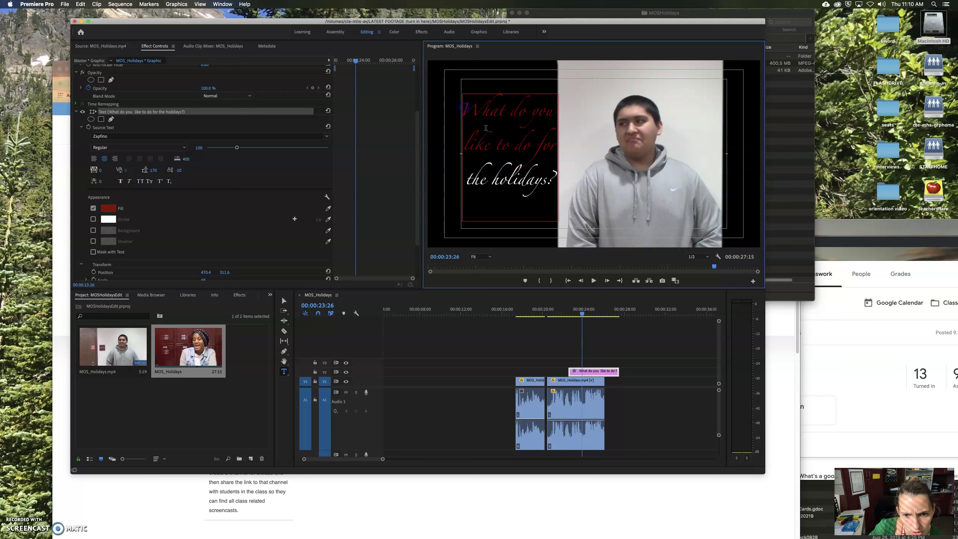
{"action": "left_click_drag", "start_coordinate": [552, 180], "coordinate": [442, 107]}
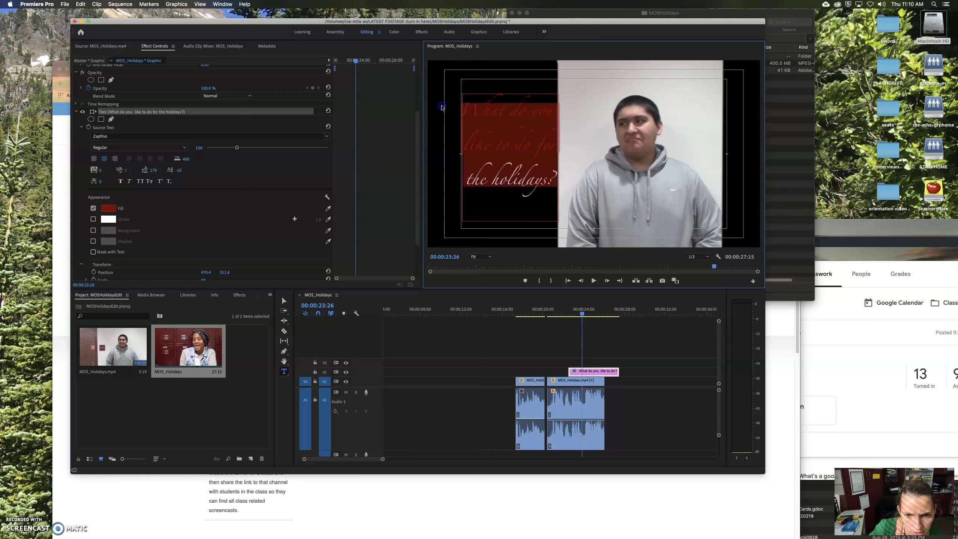
{"action": "left_click", "coordinate": [94, 241]}
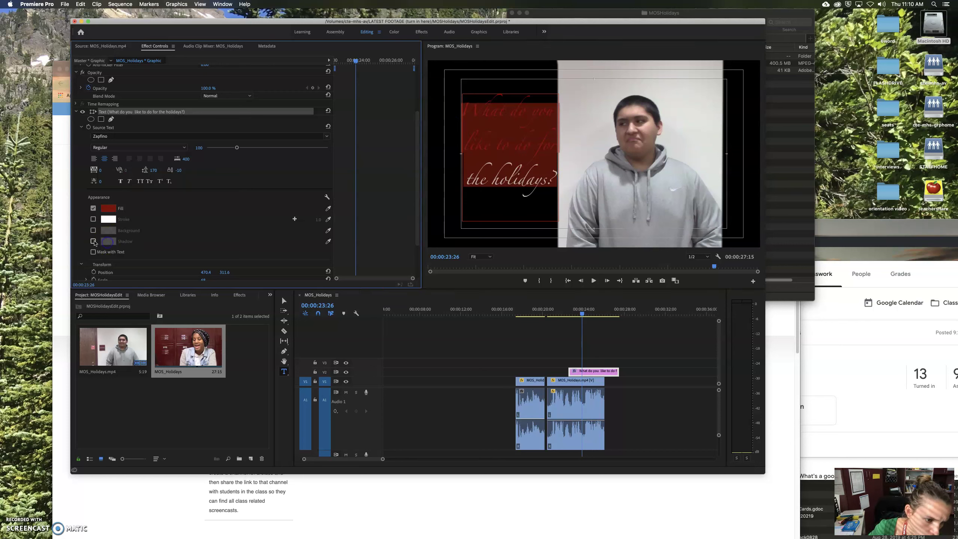
Reduce the shadow distance to 6.6 and enable a white Stroke outline
{"action": "scroll", "coordinate": [154, 246], "scroll_direction": "down", "scroll_amount": 4}
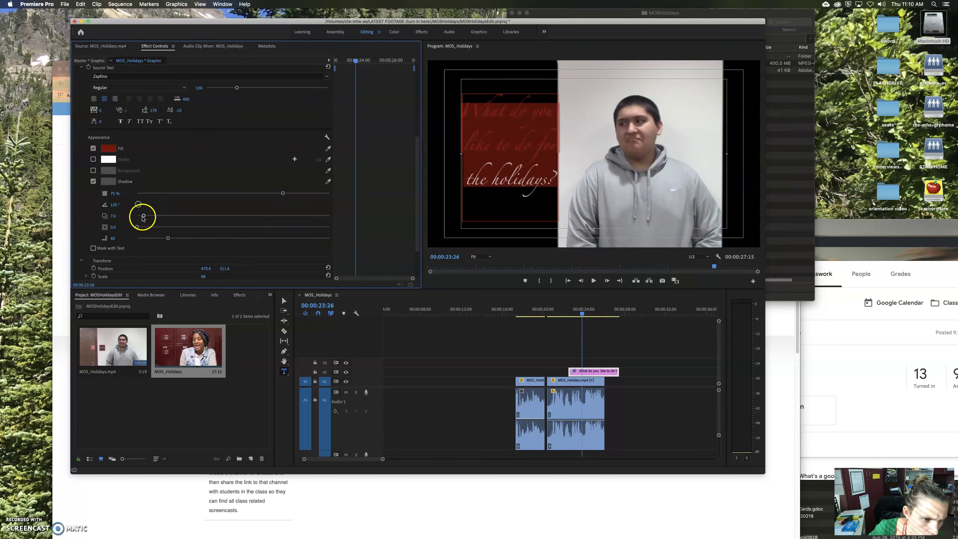
{"action": "left_click_drag", "start_coordinate": [143, 216], "coordinate": [144, 217]}
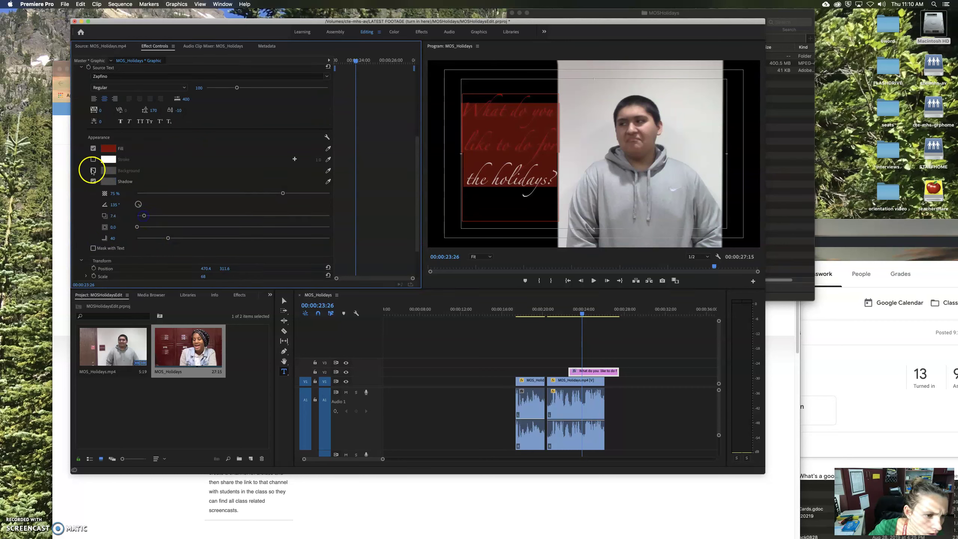
{"action": "left_click_drag", "start_coordinate": [92, 171], "coordinate": [108, 160]}
{"action": "left_click", "coordinate": [93, 159]}
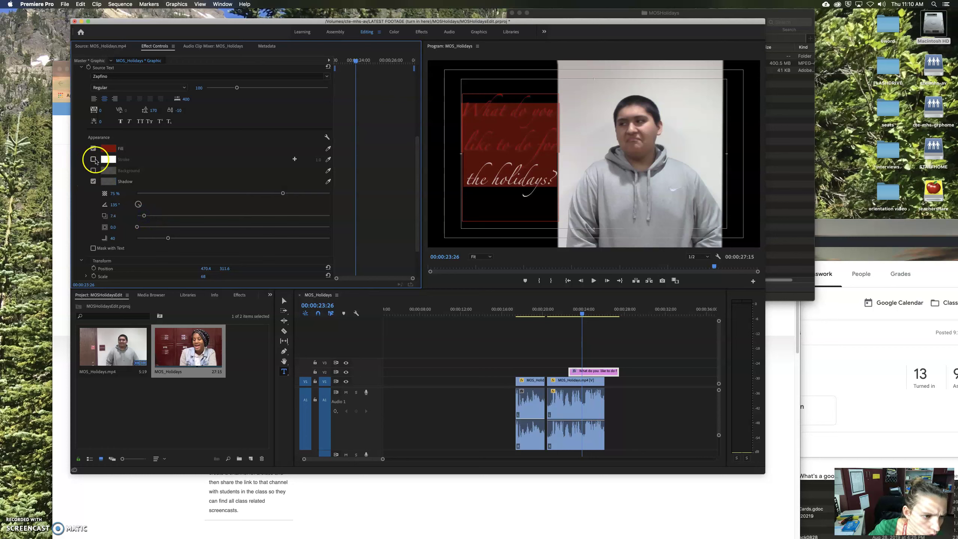
{"action": "left_click", "coordinate": [108, 159]}
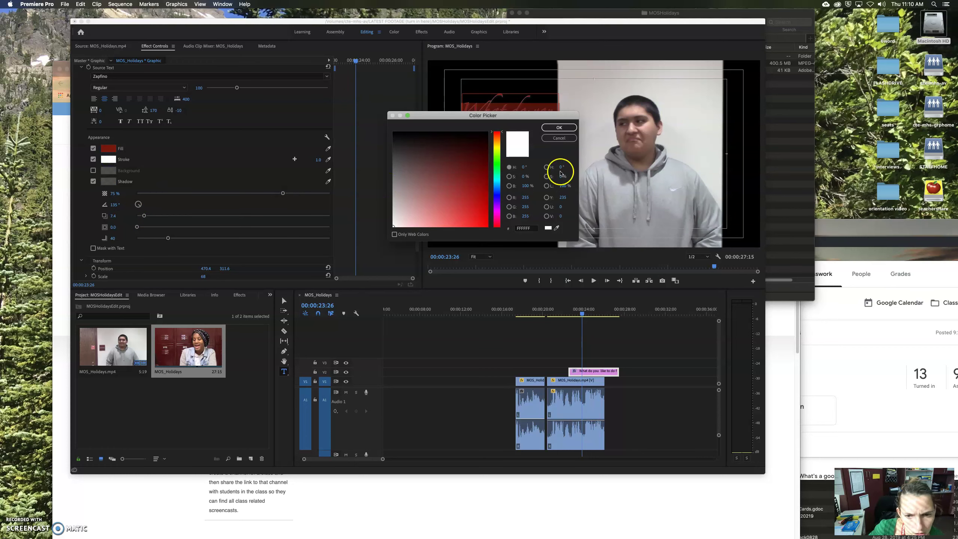
{"action": "left_click", "coordinate": [558, 127]}
Change the drop shadow colour to green
{"action": "left_click", "coordinate": [109, 181]}
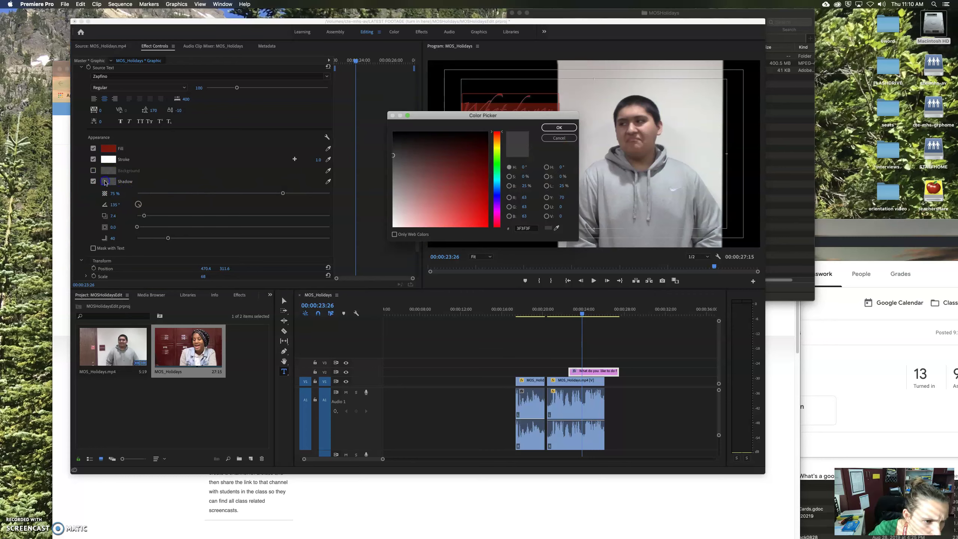
{"action": "left_click", "coordinate": [499, 165]}
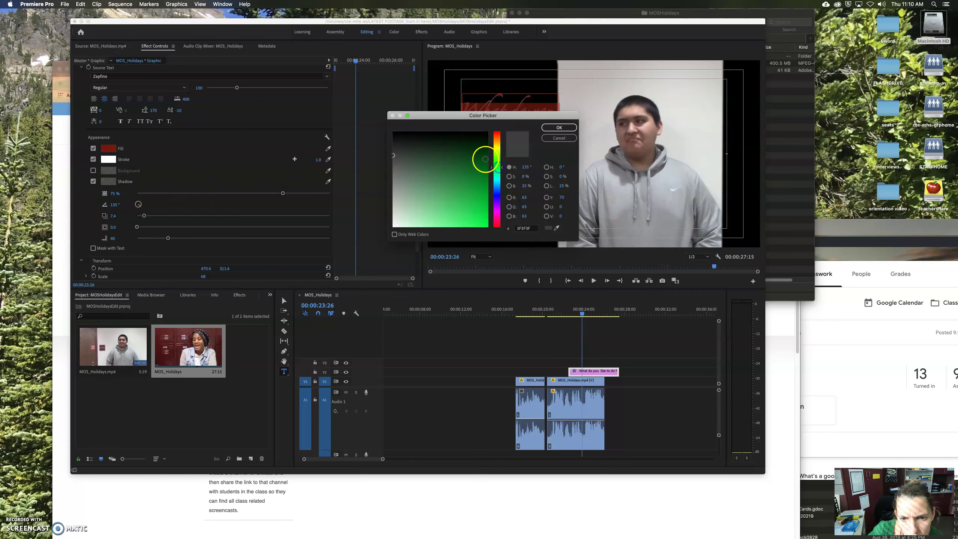
{"action": "left_click", "coordinate": [559, 128]}
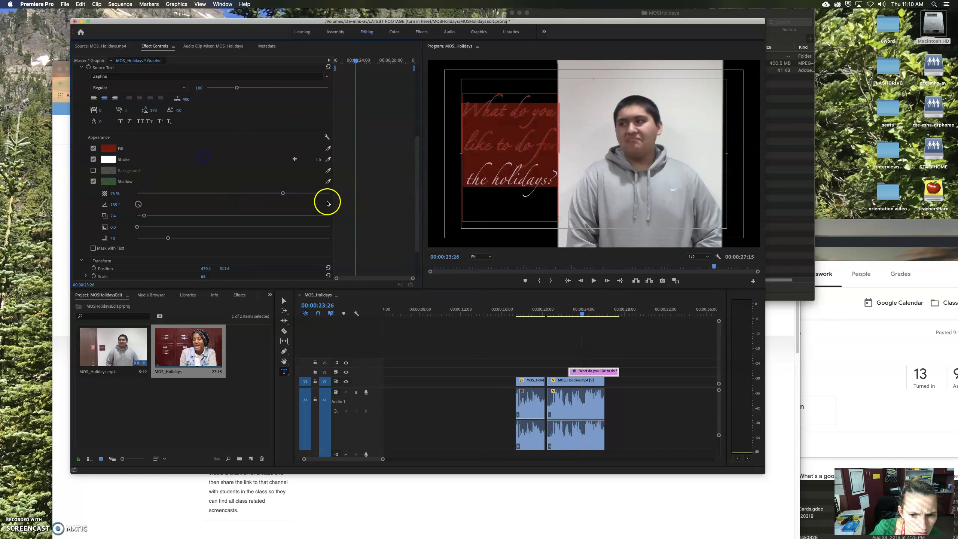
{"action": "left_click", "coordinate": [284, 301]}
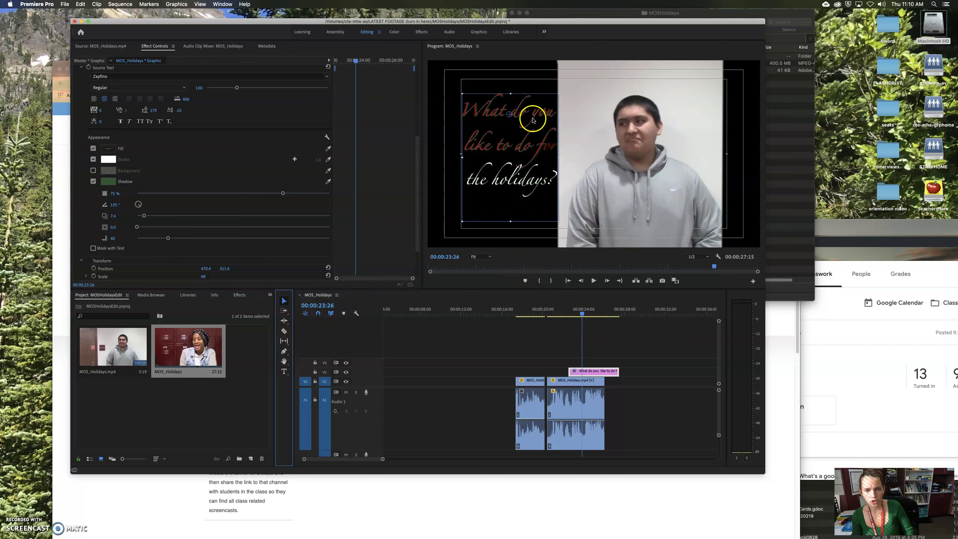
Move the title down-left and slide the V2 title clip to start with the second interview clip
{"action": "left_click_drag", "start_coordinate": [528, 97], "coordinate": [527, 103]}
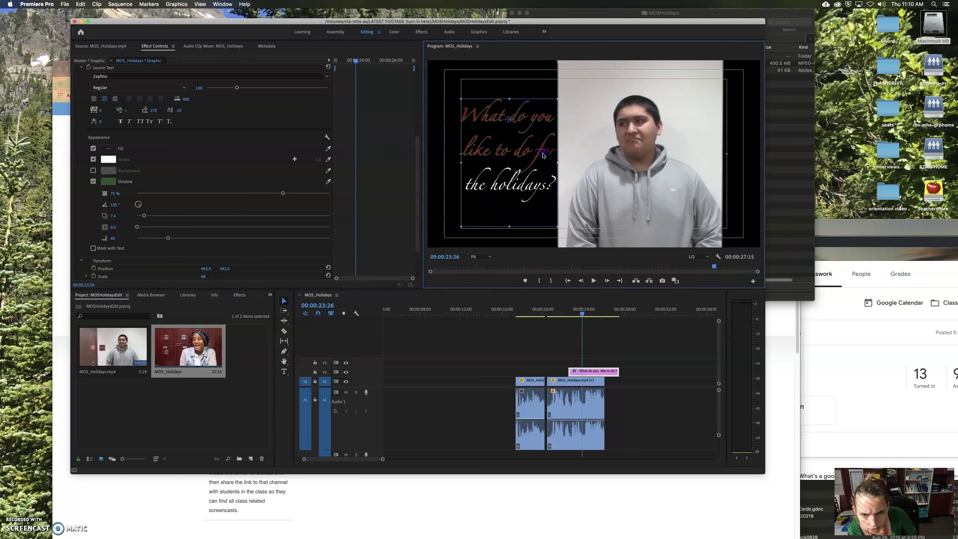
{"action": "double_click", "coordinate": [542, 171]}
{"action": "left_click", "coordinate": [544, 154]}
{"action": "left_click", "coordinate": [717, 147]}
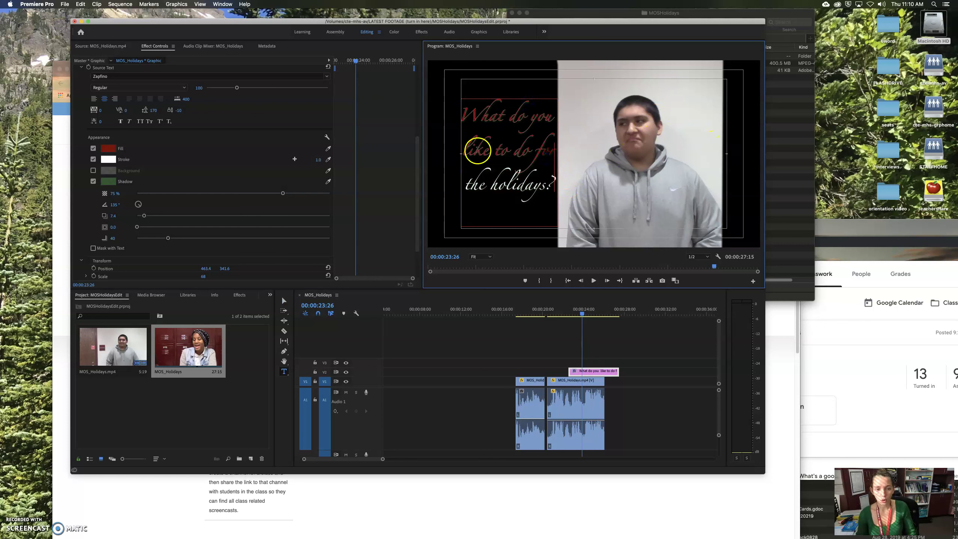
{"action": "left_click", "coordinate": [285, 301]}
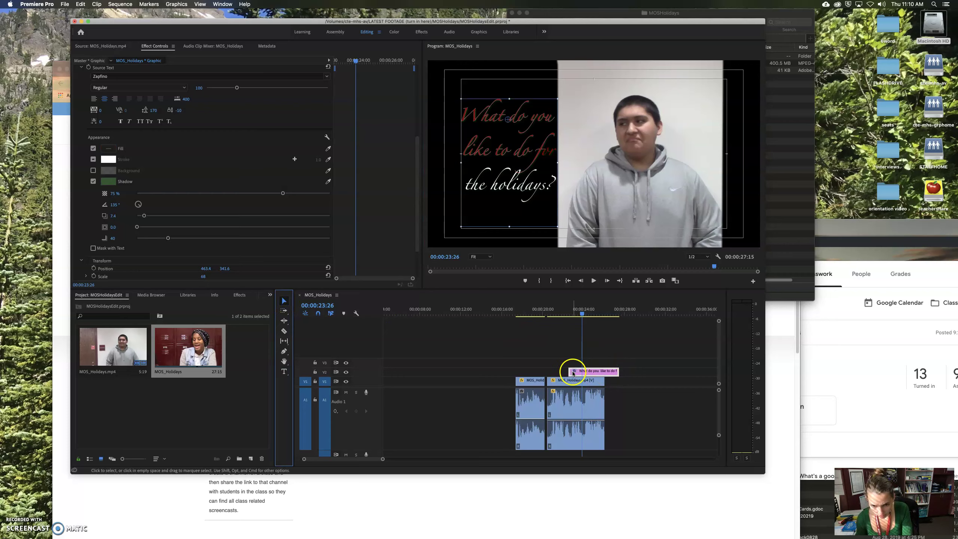
{"action": "left_click_drag", "start_coordinate": [570, 372], "coordinate": [605, 372]}
{"action": "left_click", "coordinate": [597, 371]}
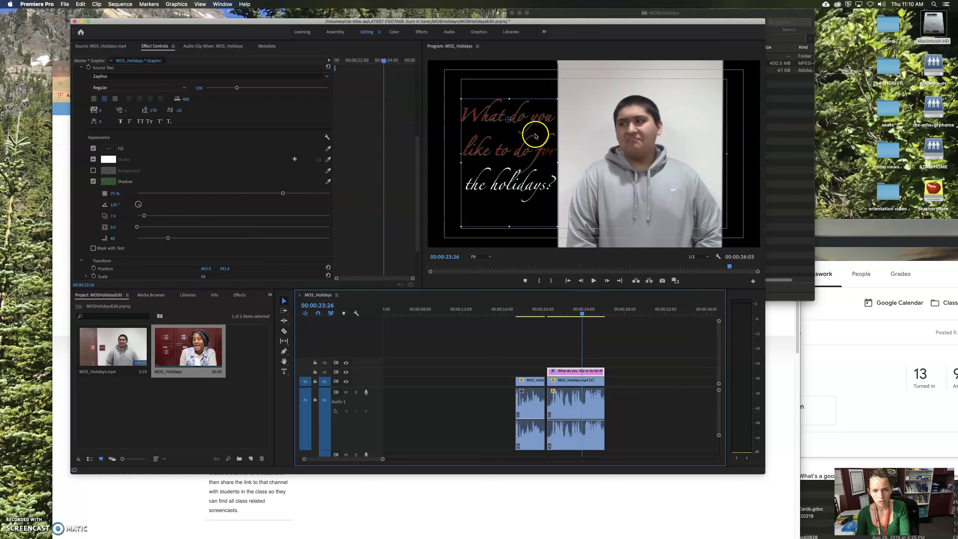
Fix the title's second line so it reads 'like to do for'
{"action": "double_click", "coordinate": [542, 151]}
{"action": "left_click", "coordinate": [542, 151]}
{"action": "left_click_drag", "start_coordinate": [542, 150], "coordinate": [560, 152]}
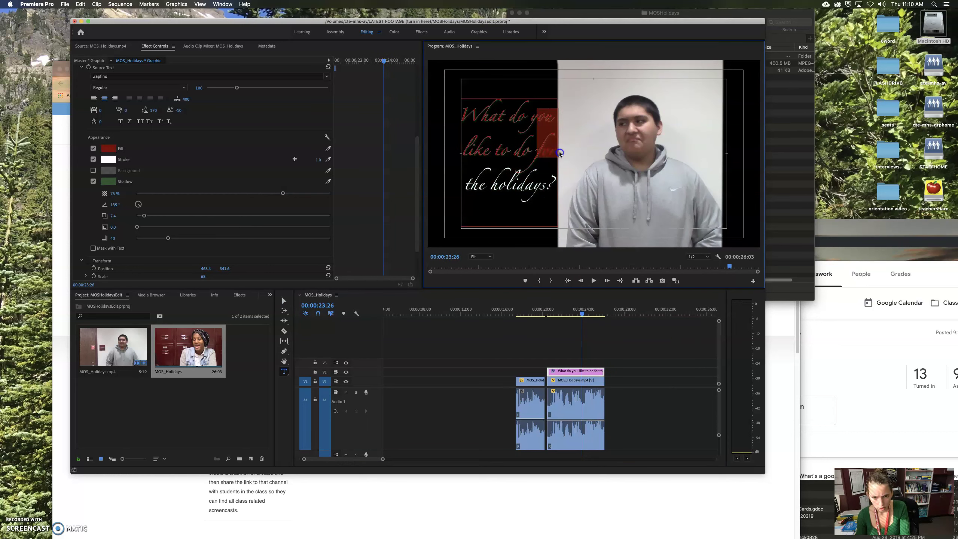
{"action": "left_click", "coordinate": [531, 146]}
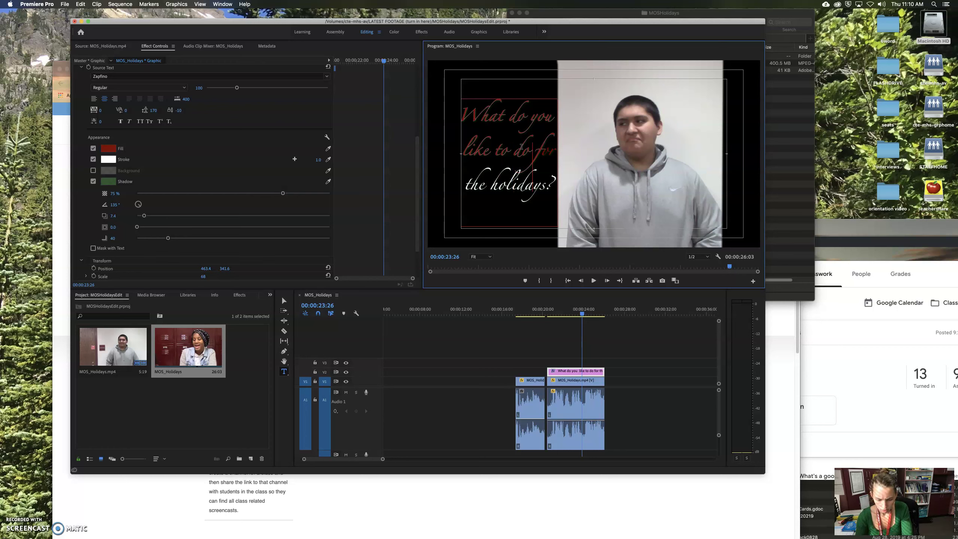
{"action": "type", "text": "for"}
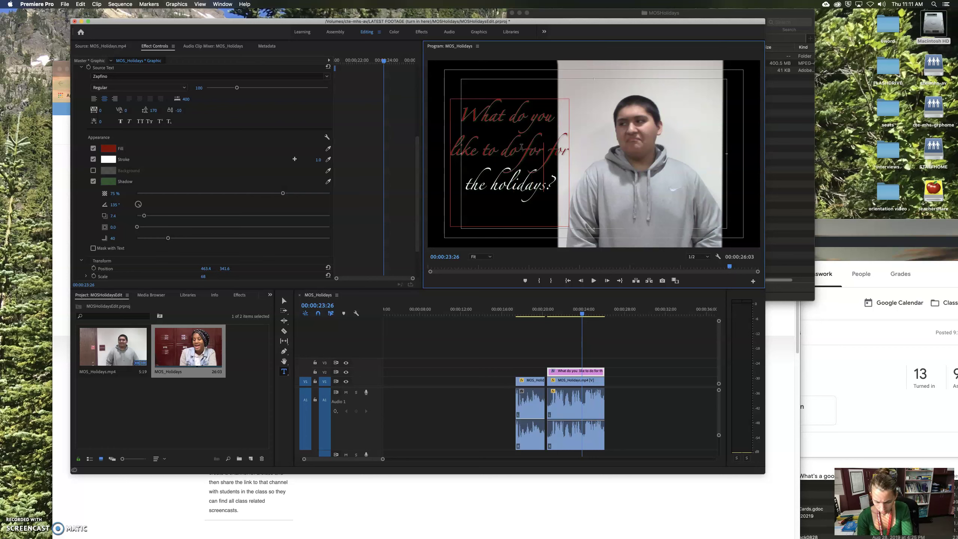
{"action": "key", "text": "BackSpace"}
{"action": "key", "text": "BackSpace"}
{"action": "key", "text": "BackSpace"}
{"action": "key", "text": "BackSpace"}
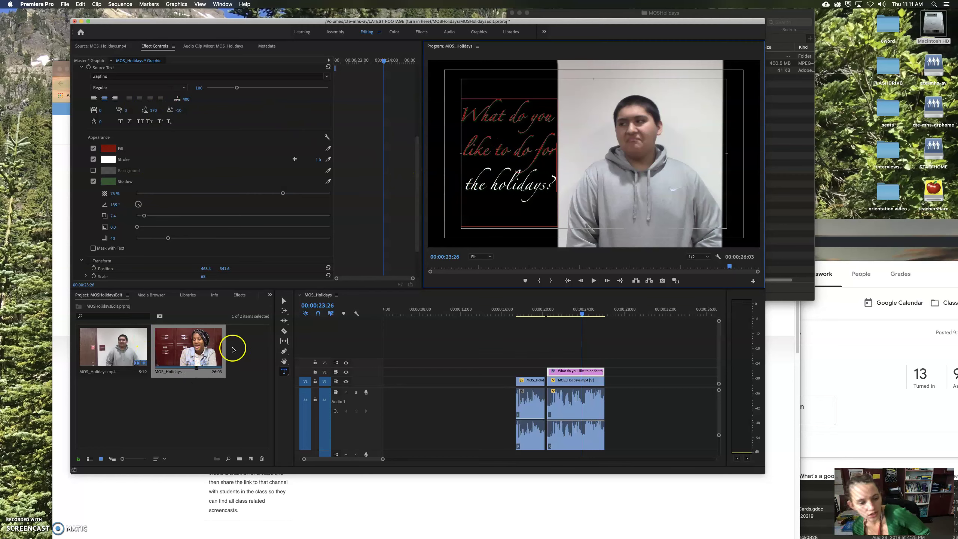
{"action": "left_click", "coordinate": [283, 302]}
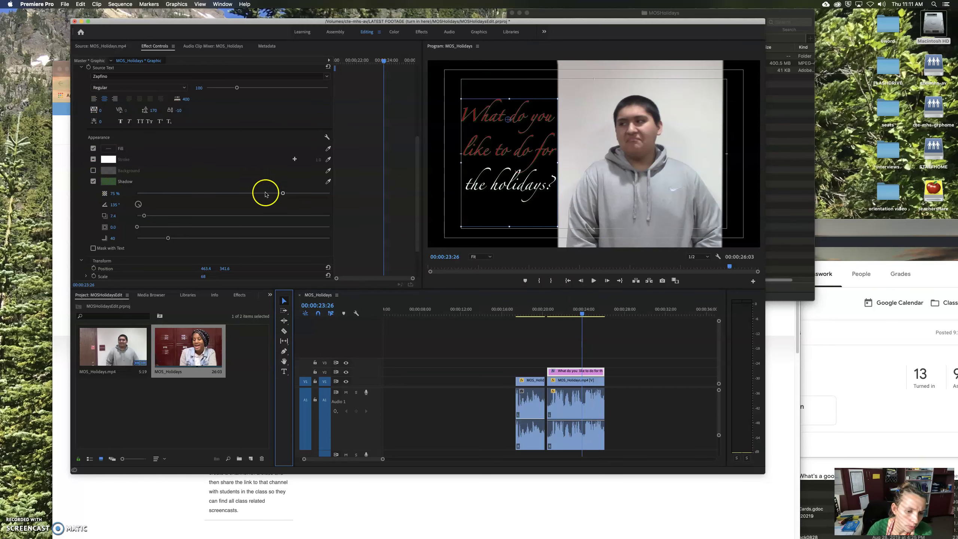
Clear the Effects search and drag Dip to White from Video Transitions > Dissolve onto the title clip's end
{"action": "left_click", "coordinate": [240, 295]}
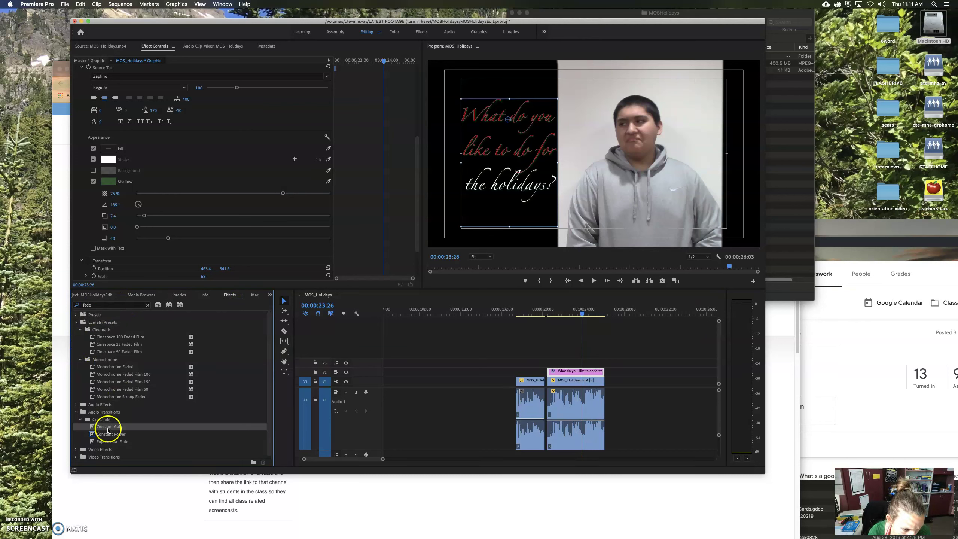
{"action": "left_click", "coordinate": [95, 308]}
{"action": "scroll", "coordinate": [96, 449], "scroll_direction": "down", "scroll_amount": 1}
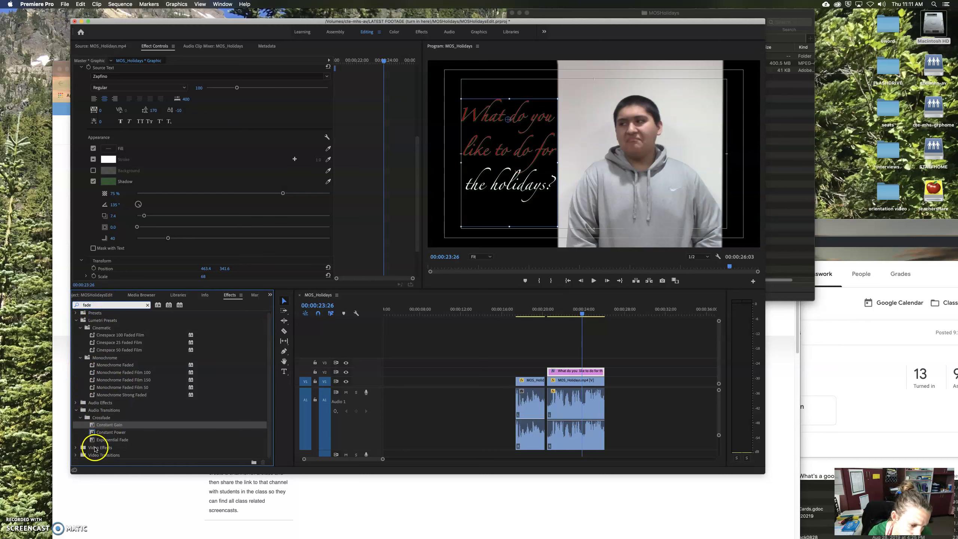
{"action": "left_click", "coordinate": [149, 306]}
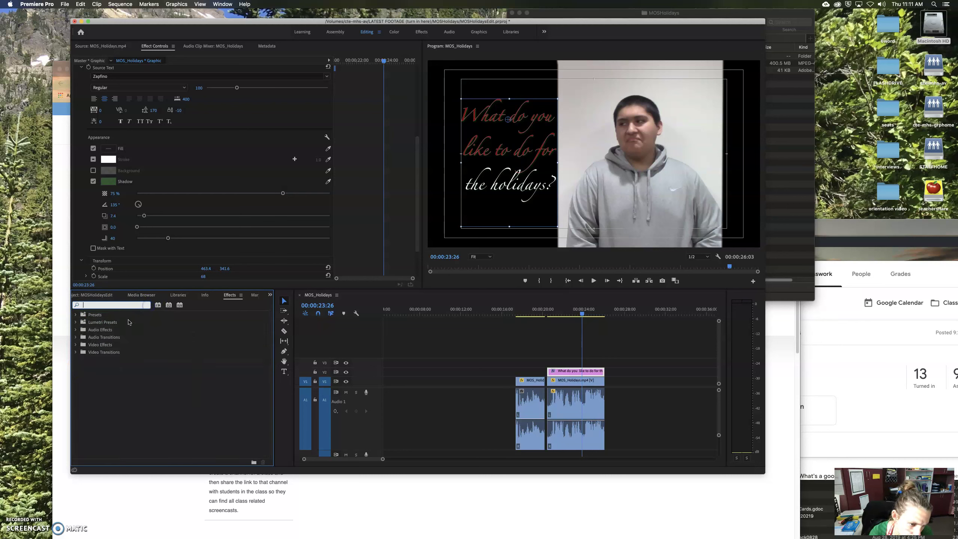
{"action": "left_click", "coordinate": [76, 345]}
{"action": "scroll", "coordinate": [94, 357], "scroll_direction": "down", "scroll_amount": 4}
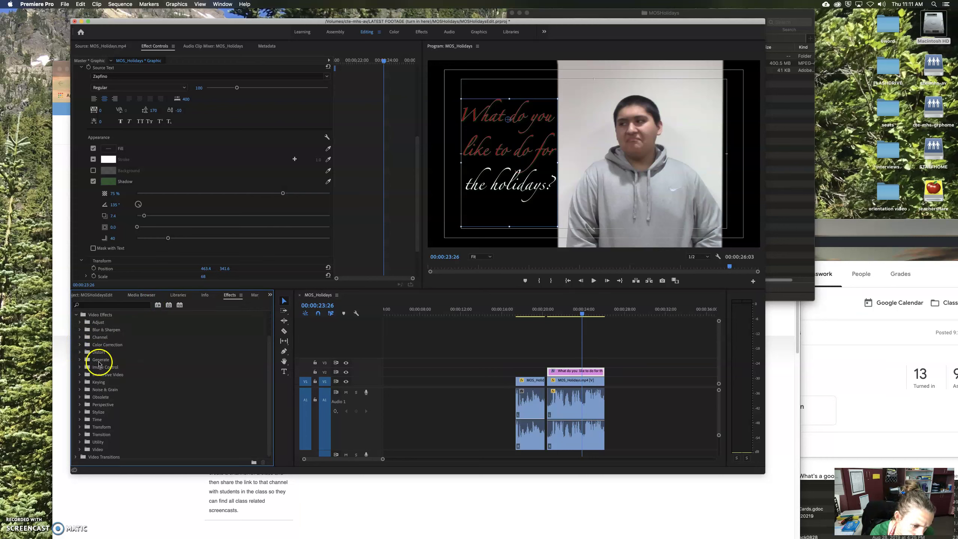
{"action": "scroll", "coordinate": [84, 434], "scroll_direction": "down", "scroll_amount": 1}
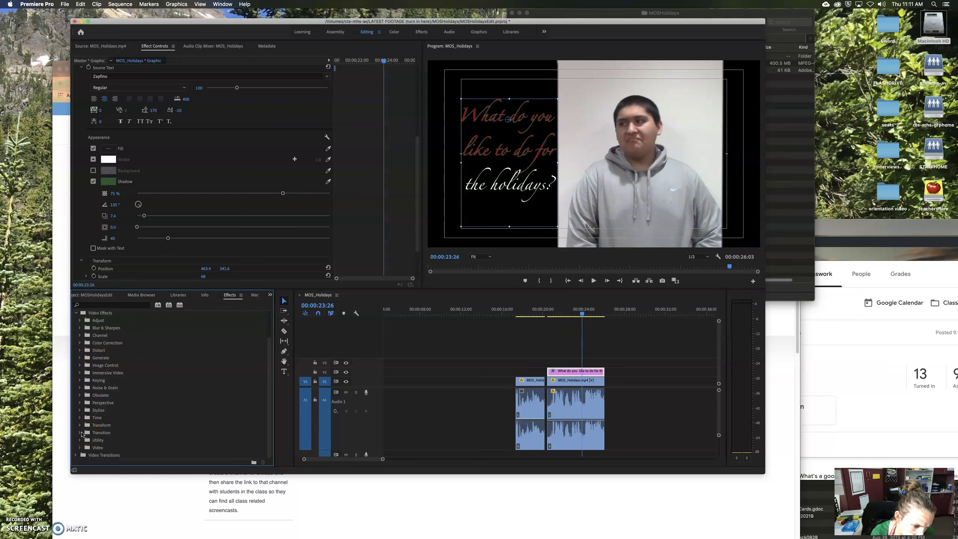
{"action": "left_click", "coordinate": [80, 432]}
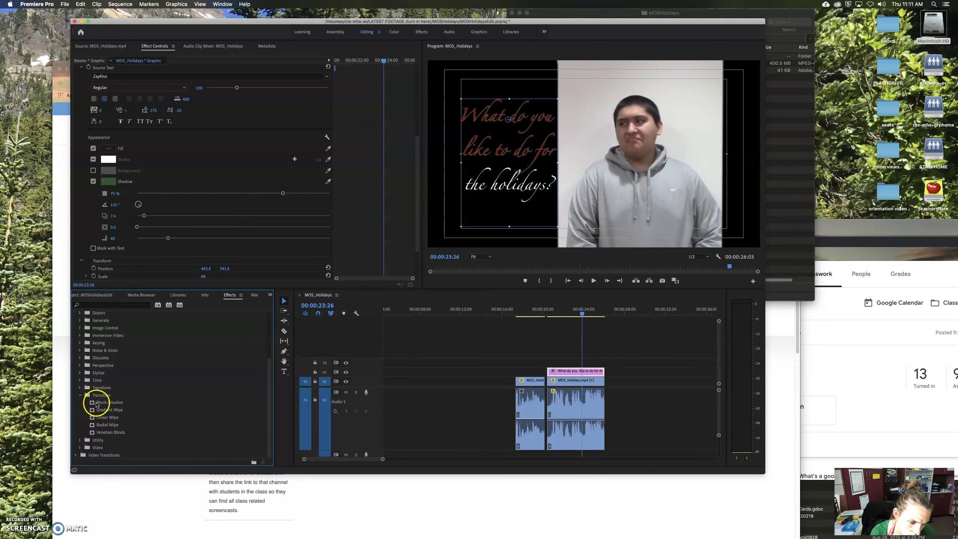
{"action": "left_click", "coordinate": [76, 455]}
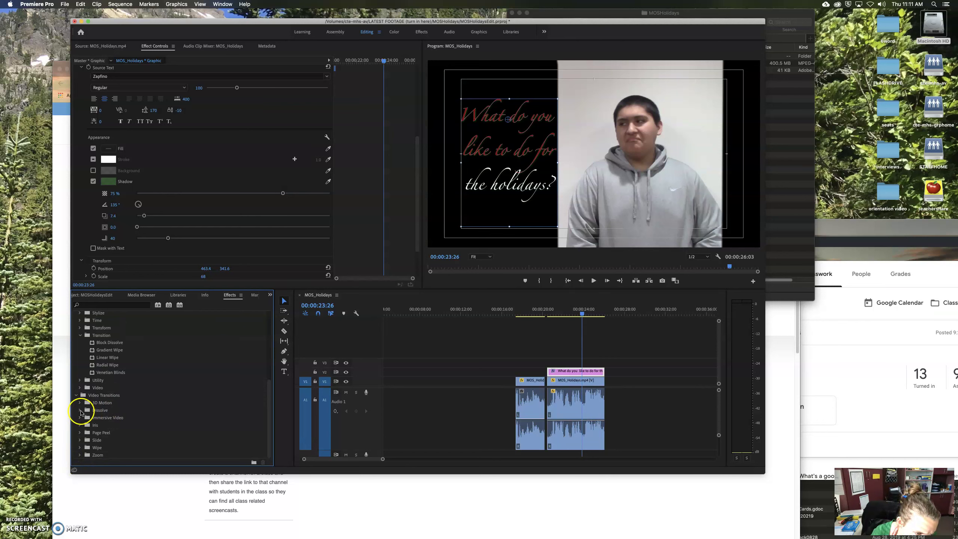
{"action": "left_click", "coordinate": [80, 411]}
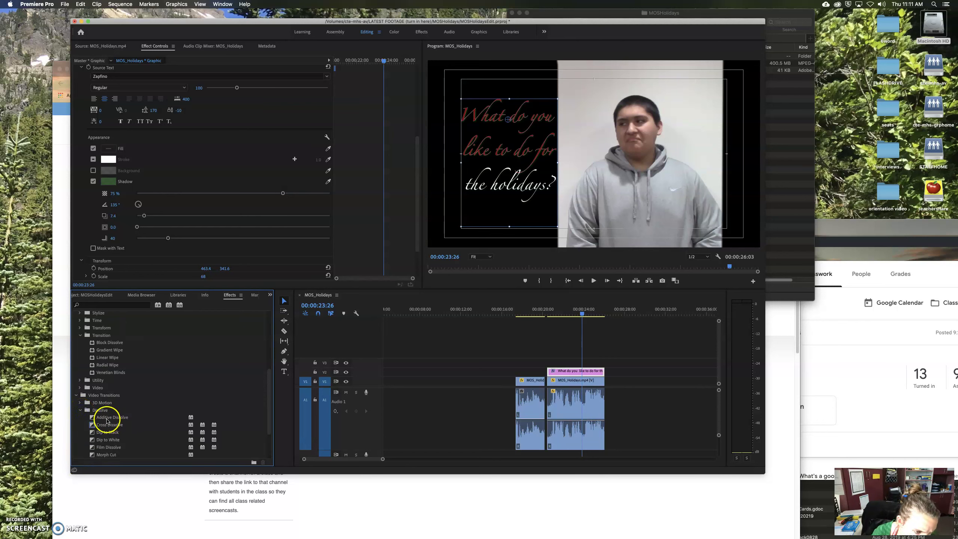
{"action": "left_click_drag", "start_coordinate": [106, 440], "coordinate": [603, 374]}
Apply Cross Dissolve to the title clip's start, preview the fade-in, then delete it
{"action": "left_click", "coordinate": [539, 309]}
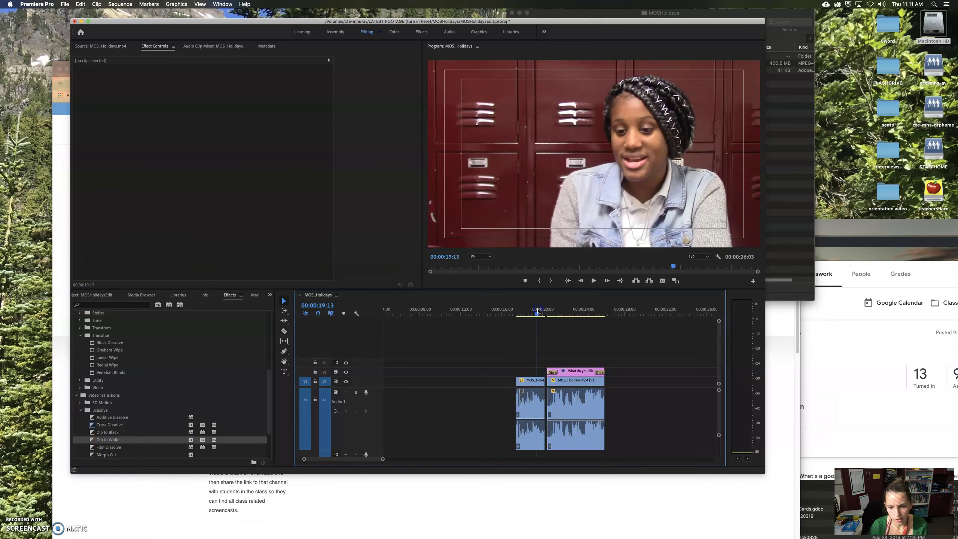
{"action": "key", "text": "space"}
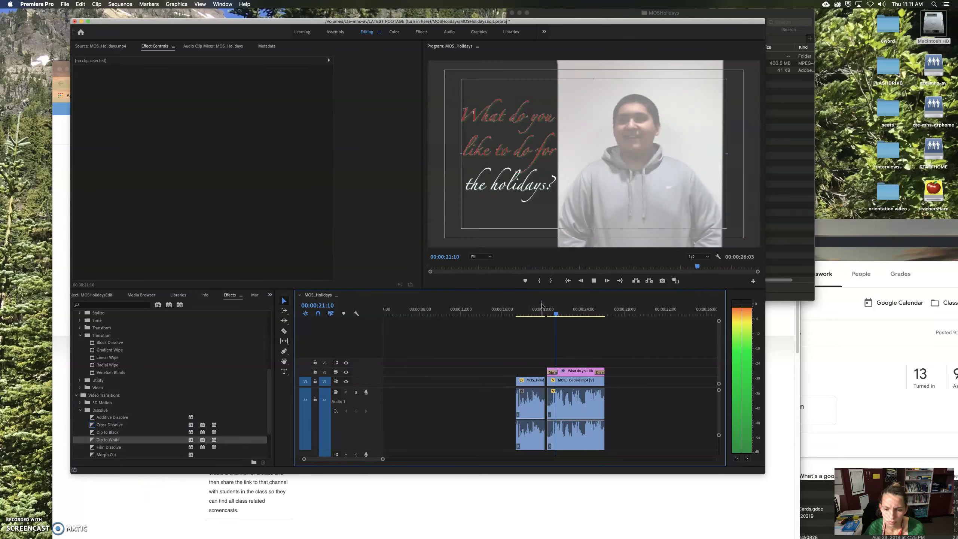
{"action": "left_click", "coordinate": [575, 371]}
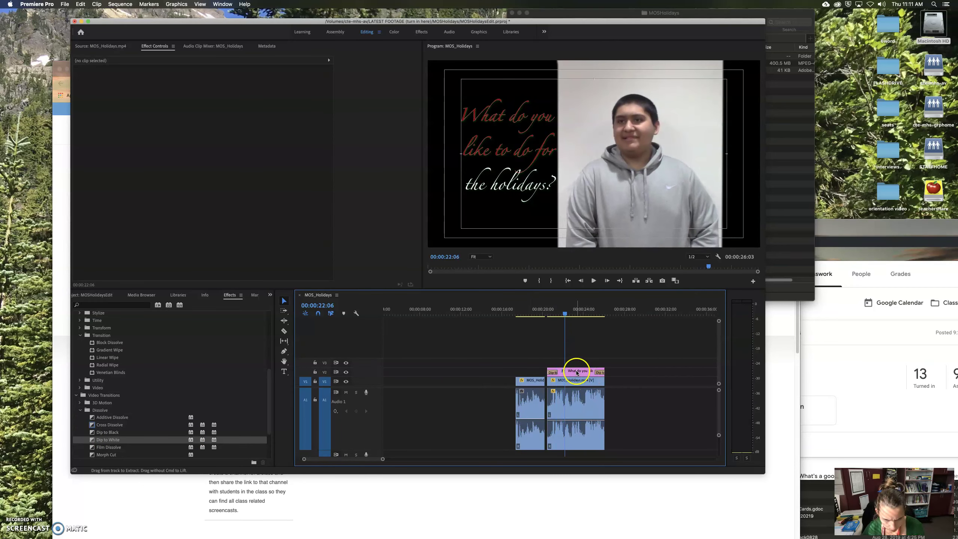
{"action": "left_click_drag", "start_coordinate": [107, 424], "coordinate": [551, 372]}
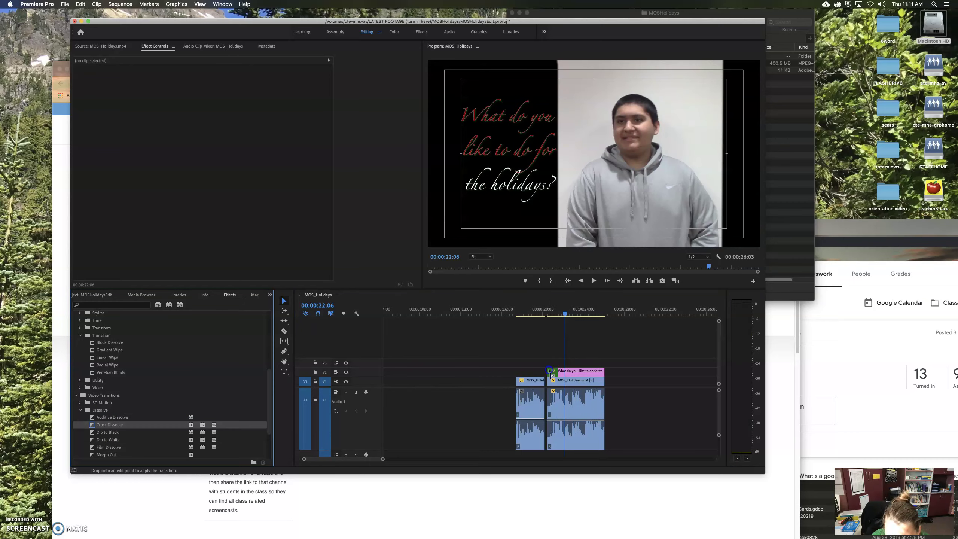
{"action": "left_click", "coordinate": [550, 309]}
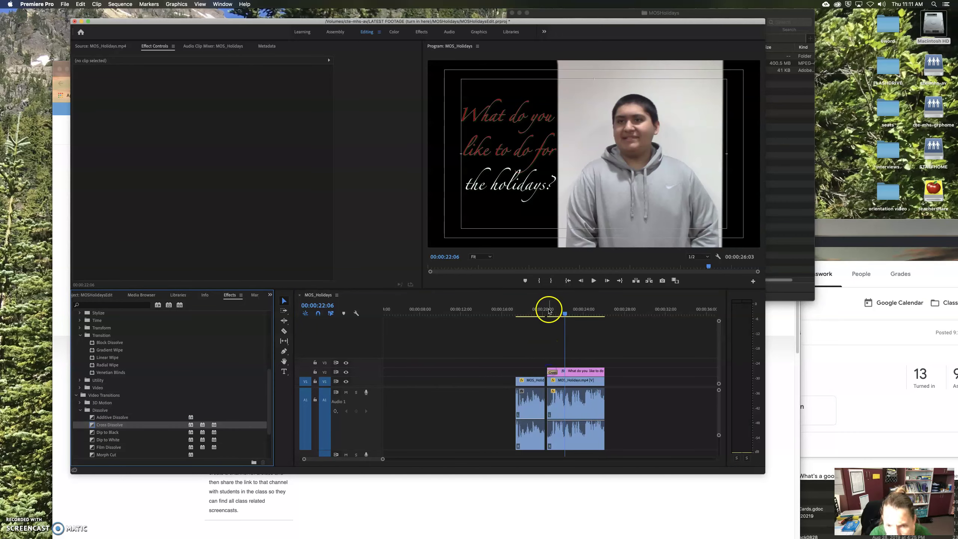
{"action": "key", "text": "space"}
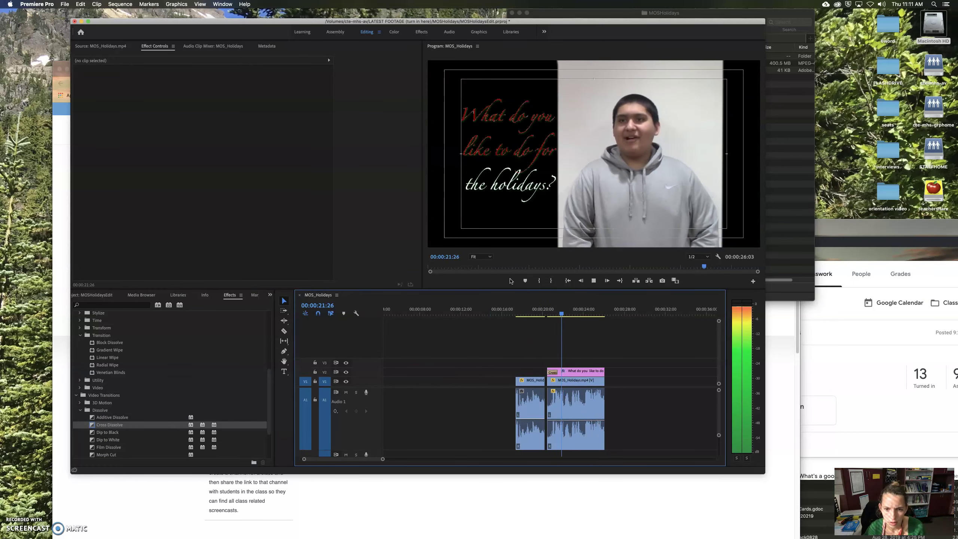
{"action": "key", "text": "space"}
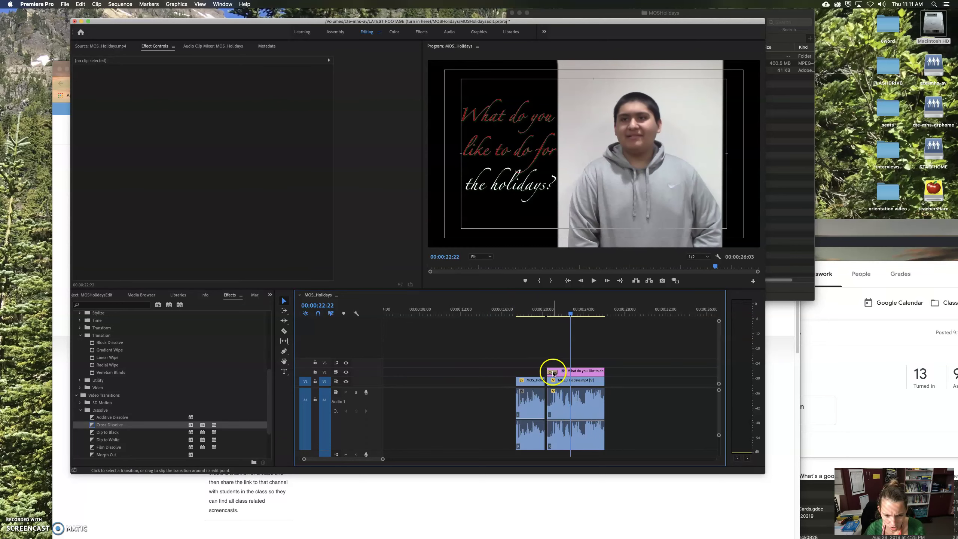
{"action": "left_click", "coordinate": [553, 373]}
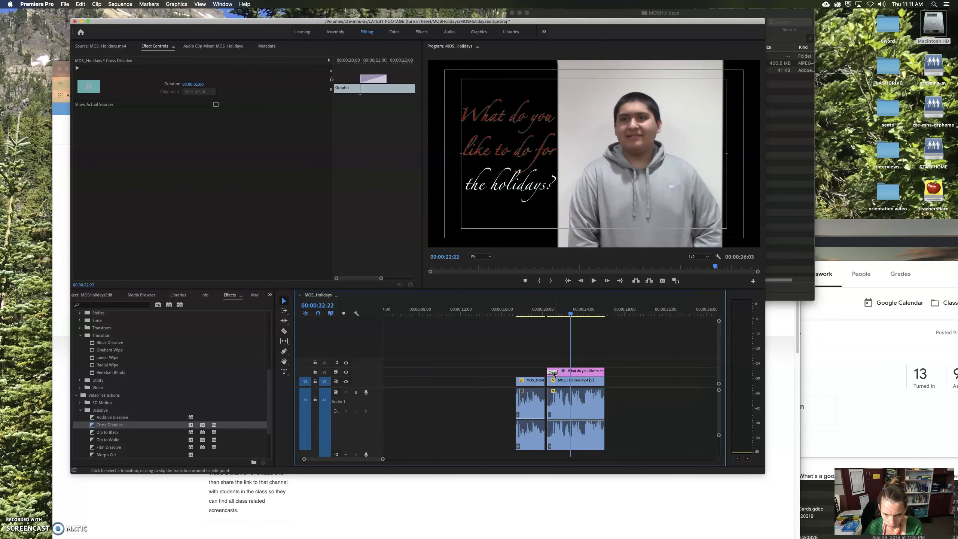
{"action": "key", "text": "Delete"}
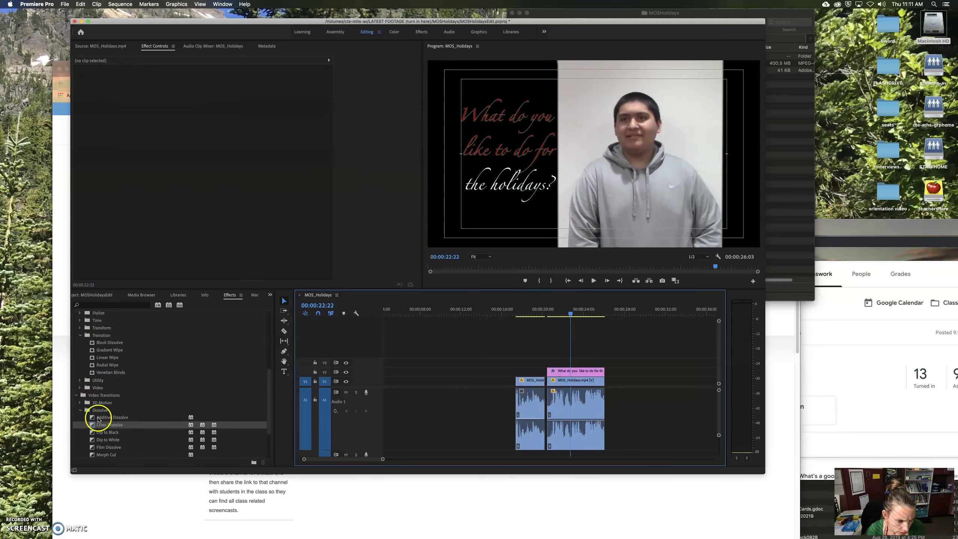
Apply Additive Dissolve to the title clip, preview it, then delete it
{"action": "left_click_drag", "start_coordinate": [99, 416], "coordinate": [552, 373]}
{"action": "left_click", "coordinate": [540, 312]}
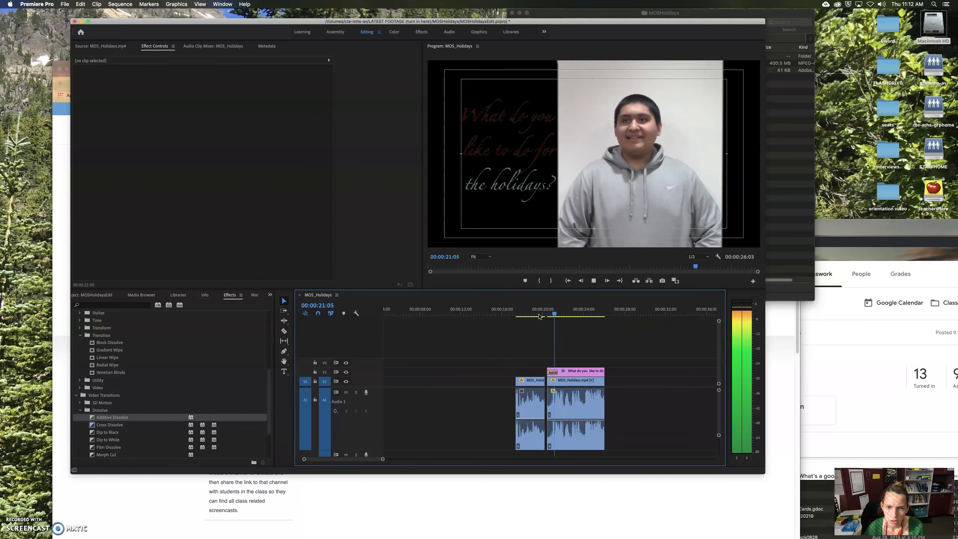
{"action": "left_click", "coordinate": [561, 392]}
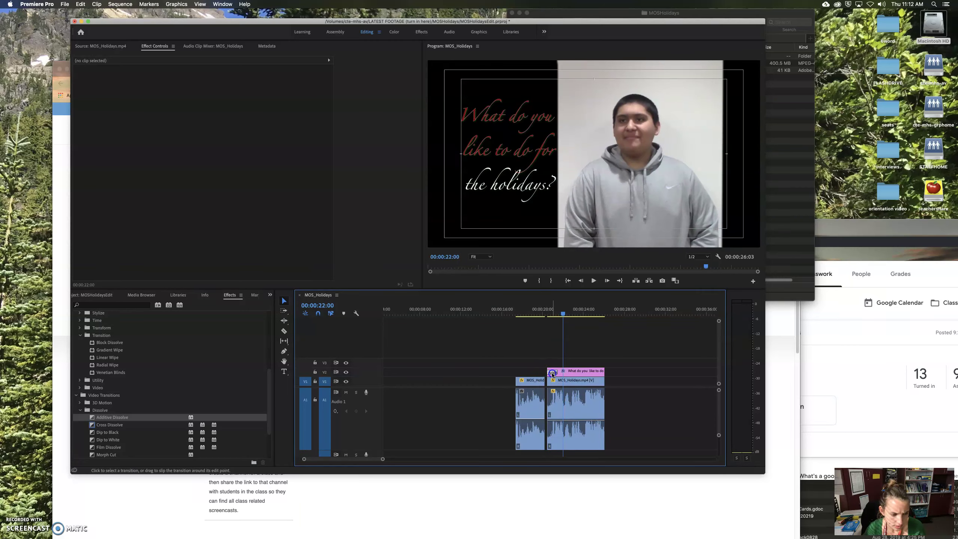
{"action": "left_click", "coordinate": [552, 373]}
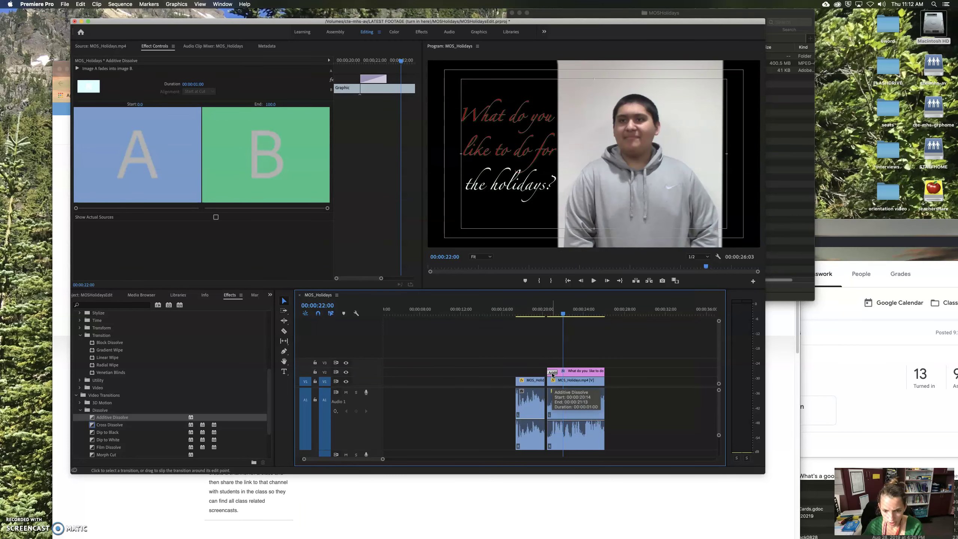
{"action": "left_click", "coordinate": [552, 375]}
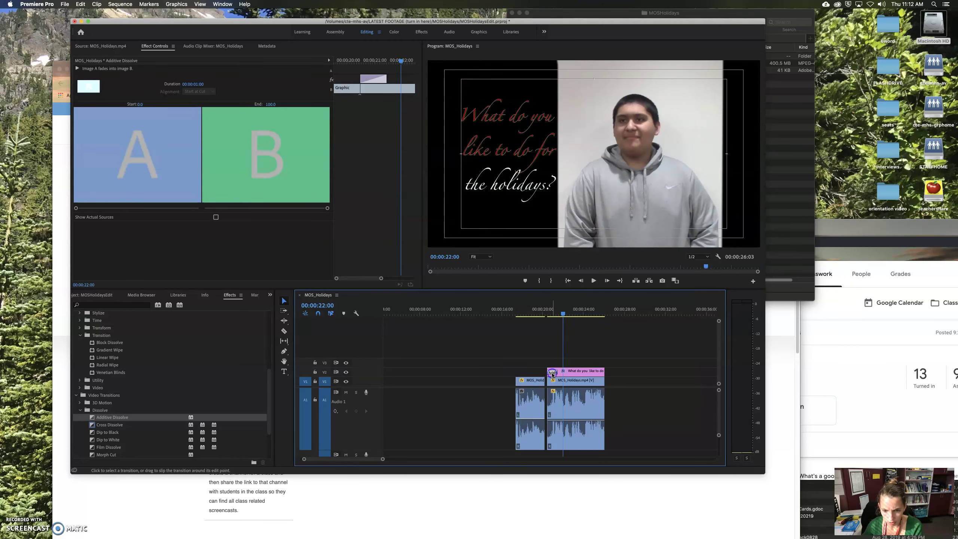
{"action": "key", "text": "Delete"}
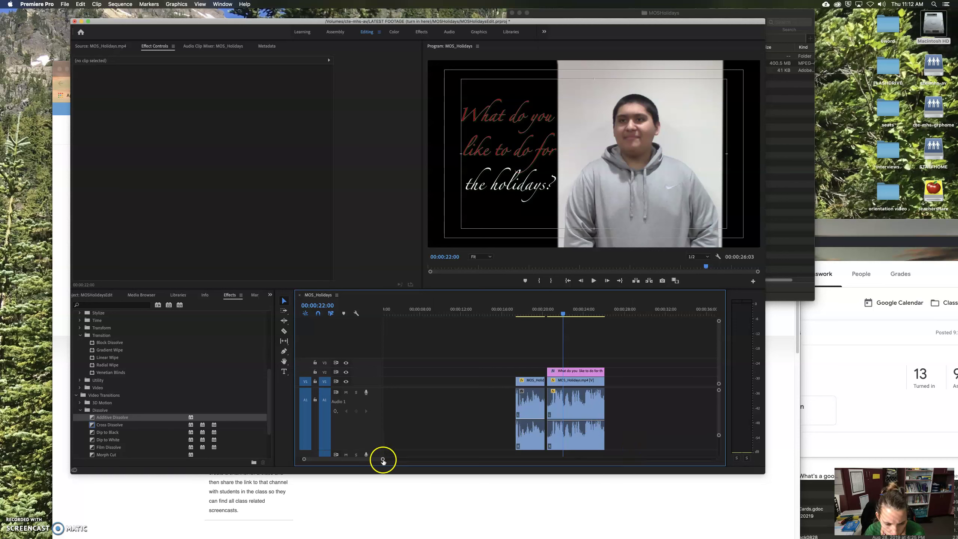
Zoom the timeline out to the full sequence, enlarge the panels and audio tracks, then bring up the MOSHolidays folder
{"action": "left_click_drag", "start_coordinate": [383, 458], "coordinate": [480, 467]}
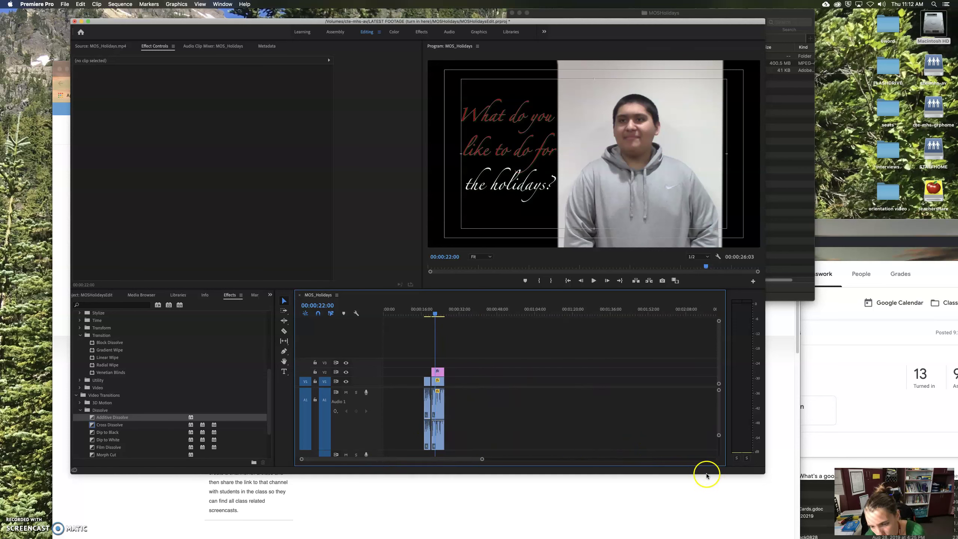
{"action": "left_click_drag", "start_coordinate": [706, 474], "coordinate": [708, 528]}
{"action": "left_click_drag", "start_coordinate": [720, 435], "coordinate": [702, 415]}
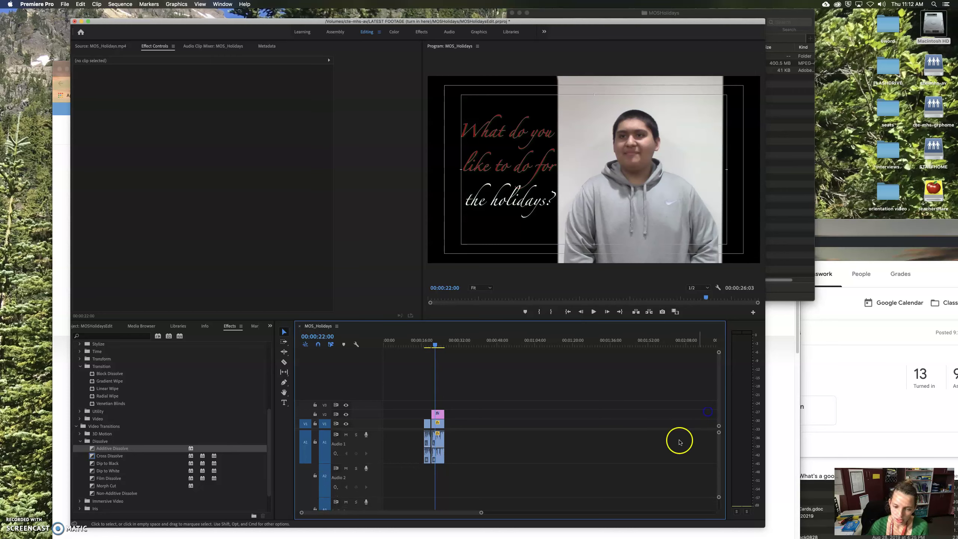
{"action": "left_click", "coordinate": [779, 105]}
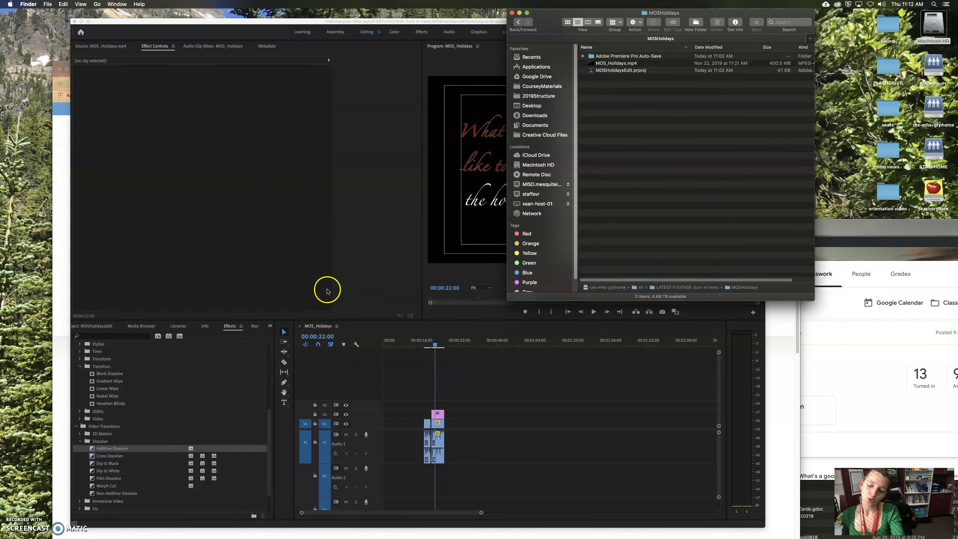
Switch from the MOSHolidays Finder window back to the Premiere Pro project
{"action": "left_click", "coordinate": [436, 348]}
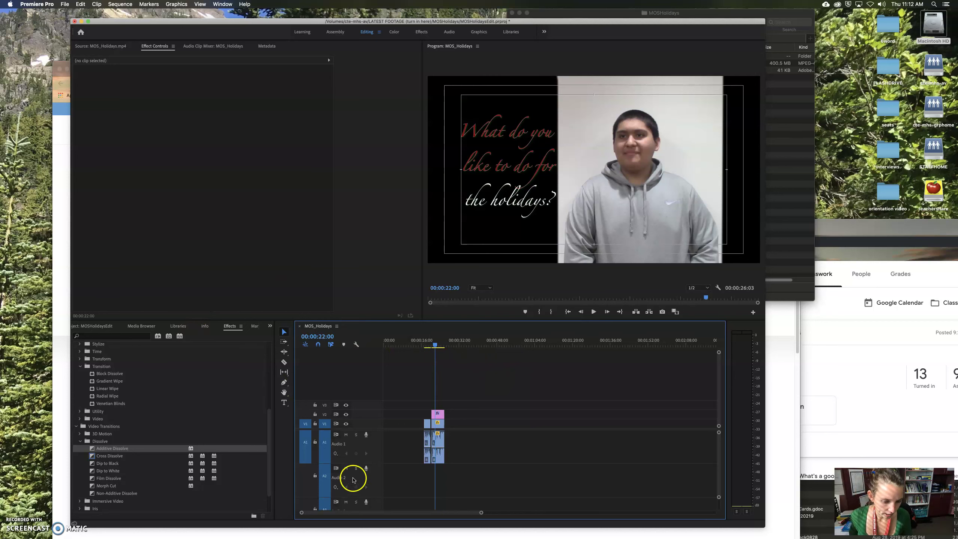
Open MOS_Holidays.mp4 in the Source monitor and mark In/Out around the girl's answer at the lockers
{"action": "left_click", "coordinate": [99, 326]}
{"action": "double_click", "coordinate": [146, 393]}
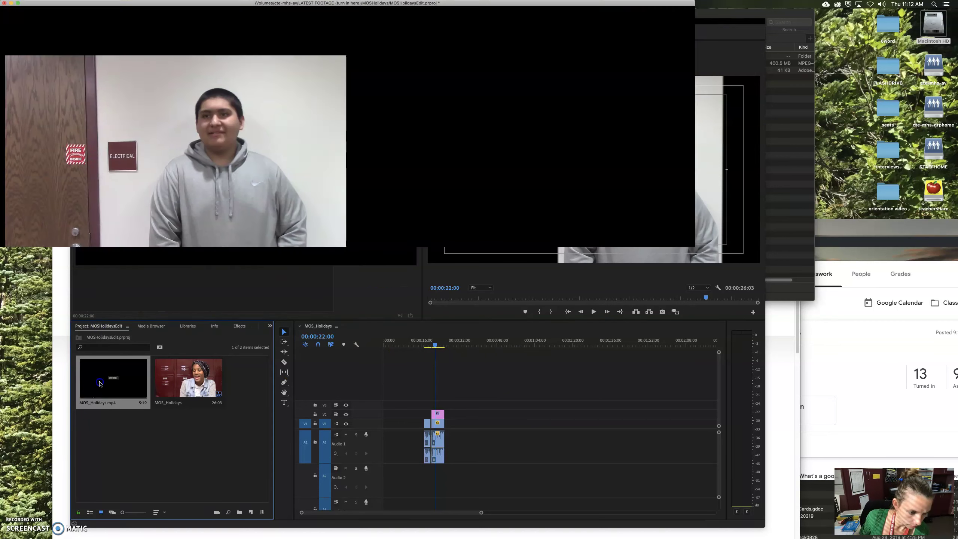
{"action": "left_click", "coordinate": [158, 299]}
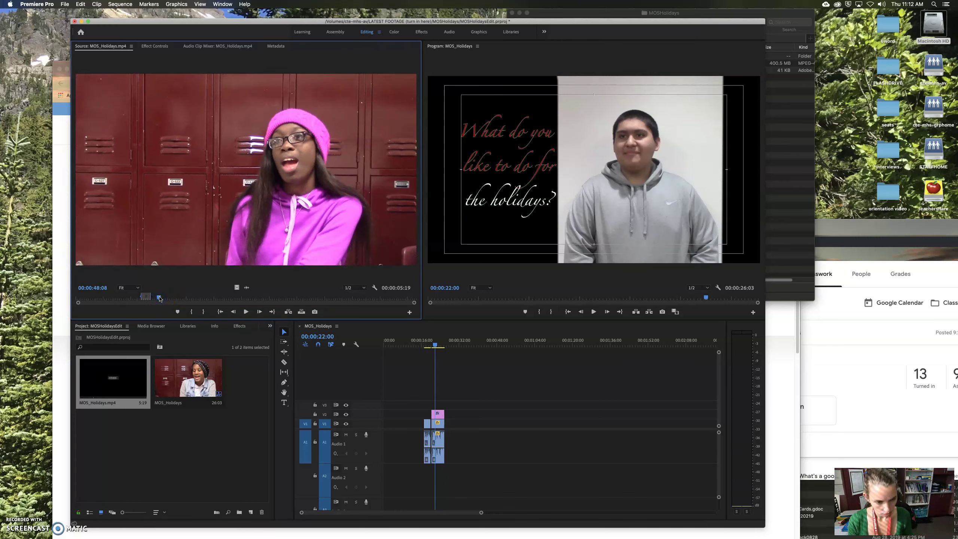
{"action": "key", "text": "i"}
{"action": "key", "text": "space"}
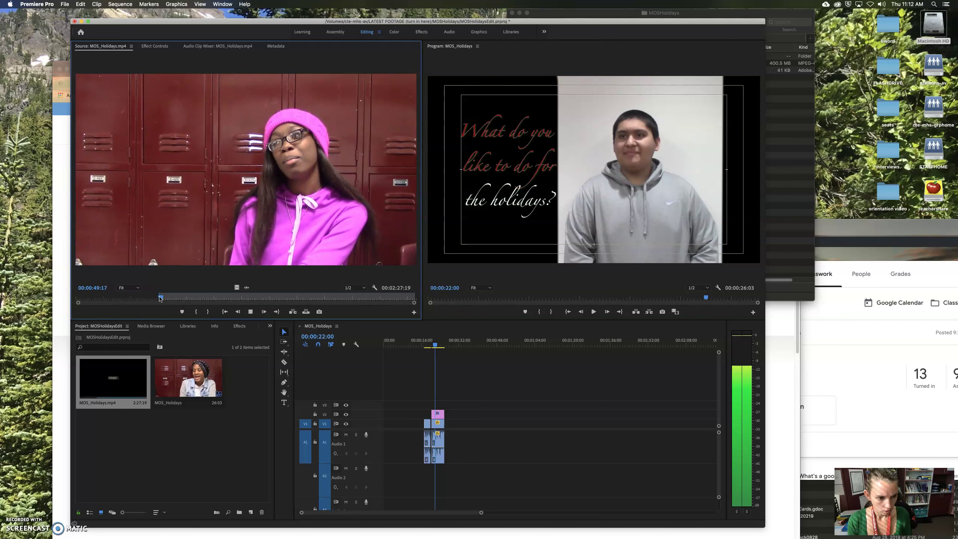
{"action": "key", "text": "space"}
{"action": "key", "text": "o"}
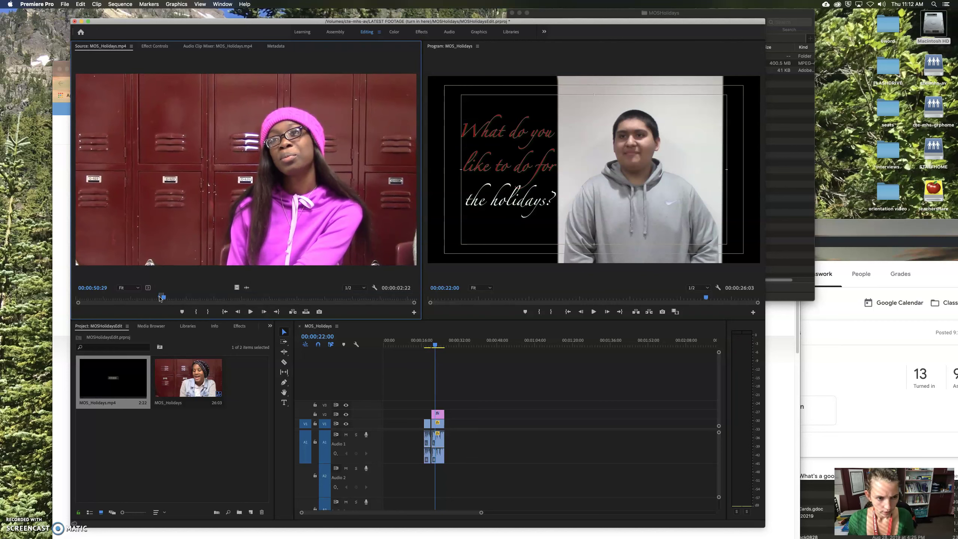
Drag the marked locker clip onto V1 and butt it right after the boy's interview clip
{"action": "left_click_drag", "start_coordinate": [183, 230], "coordinate": [452, 426]}
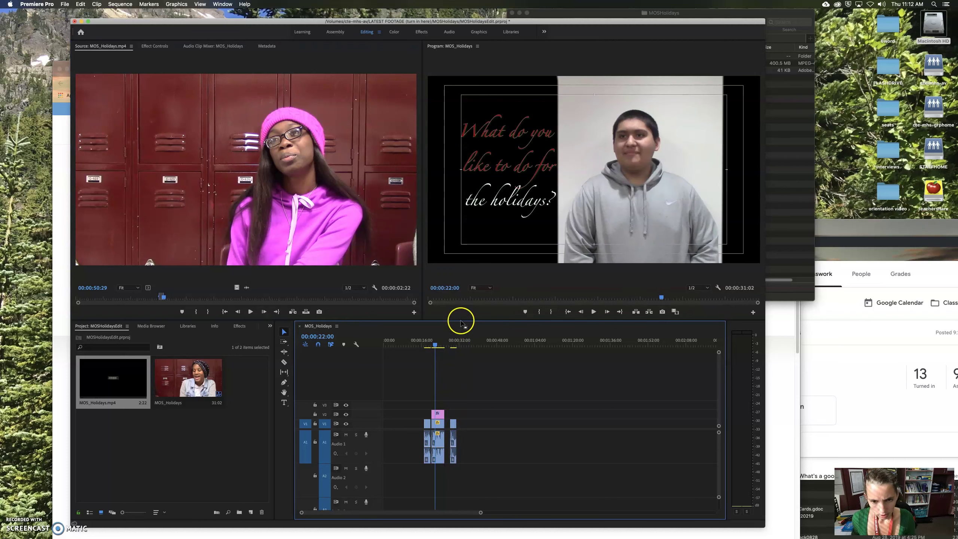
{"action": "left_click", "coordinate": [454, 343]}
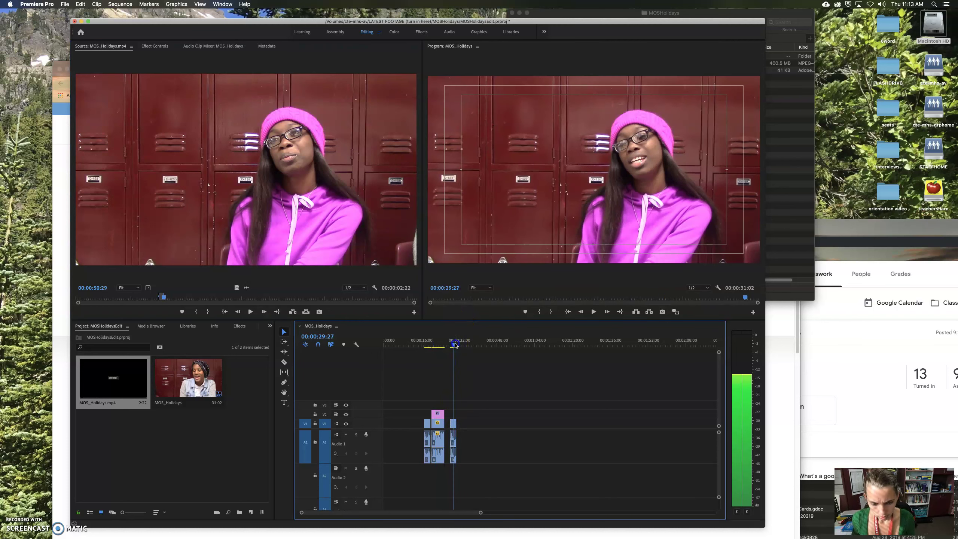
{"action": "left_click_drag", "start_coordinate": [427, 423], "coordinate": [421, 425]}
{"action": "left_click", "coordinate": [457, 424]}
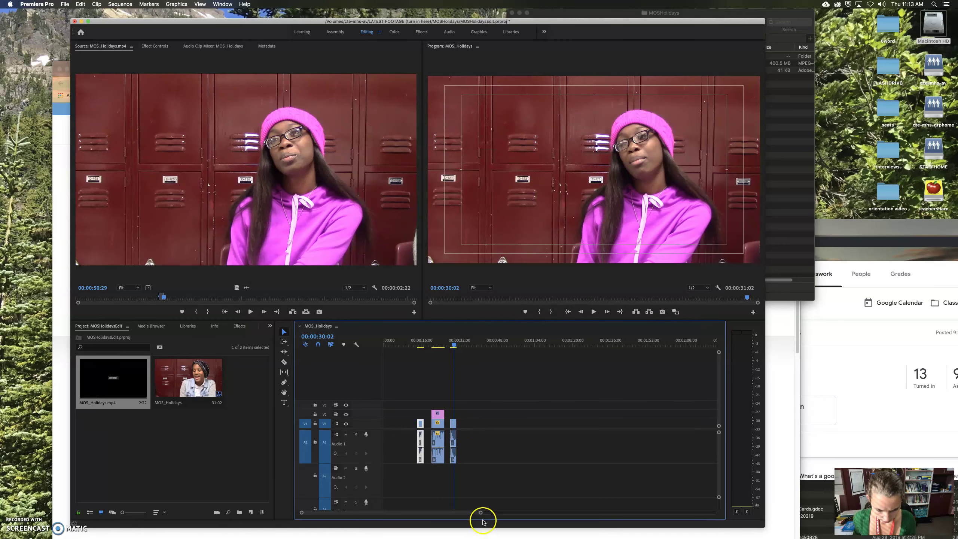
{"action": "scroll", "coordinate": [474, 497], "scroll_direction": "up", "scroll_amount": 2}
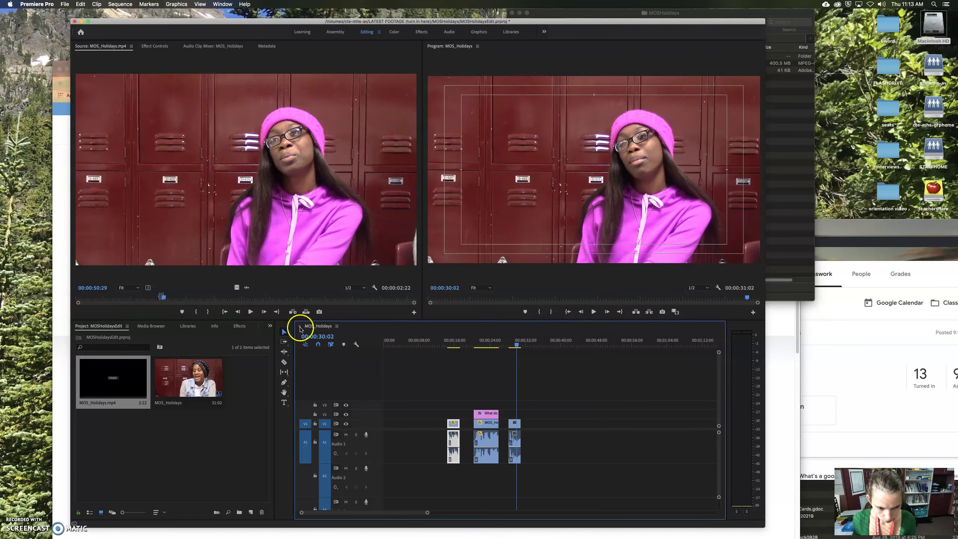
{"action": "left_click_drag", "start_coordinate": [514, 428], "coordinate": [571, 430]}
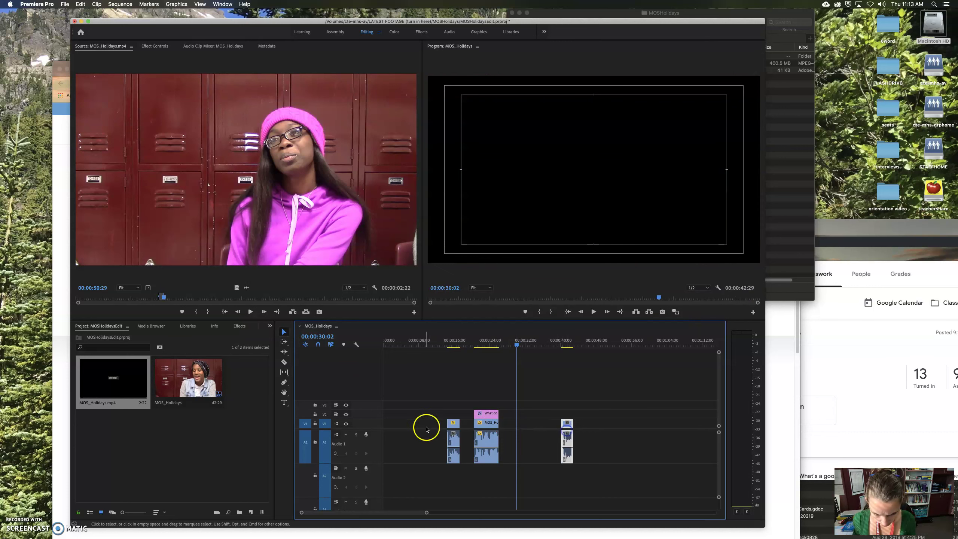
{"action": "left_click_drag", "start_coordinate": [451, 429], "coordinate": [504, 430]}
{"action": "left_click_drag", "start_coordinate": [484, 341], "coordinate": [514, 346]}
{"action": "left_click", "coordinate": [571, 438]}
{"action": "left_click_drag", "start_coordinate": [567, 447], "coordinate": [521, 424]}
Select the girl's locker clip and set its Motion Position Y to 440 in Effect Controls
{"action": "left_click", "coordinate": [378, 178]}
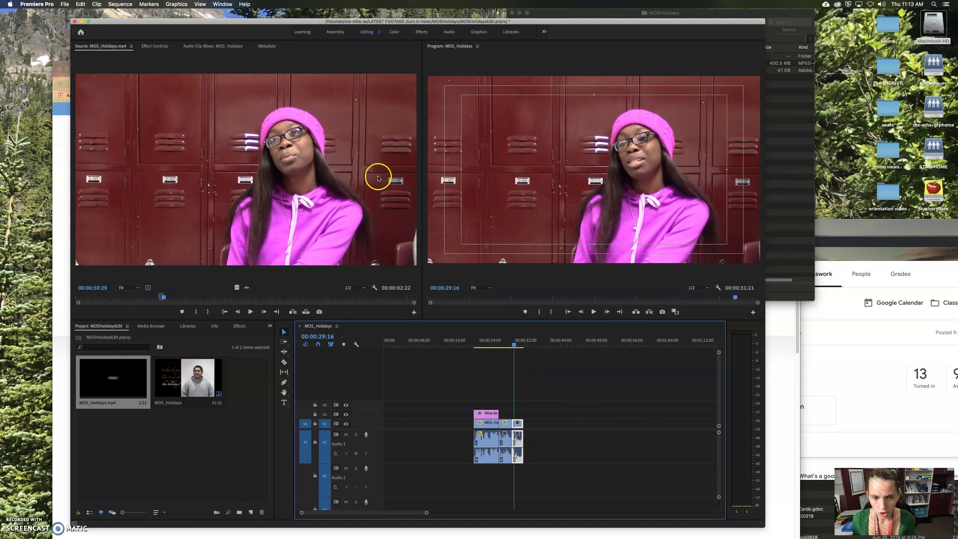
{"action": "left_click", "coordinate": [518, 443]}
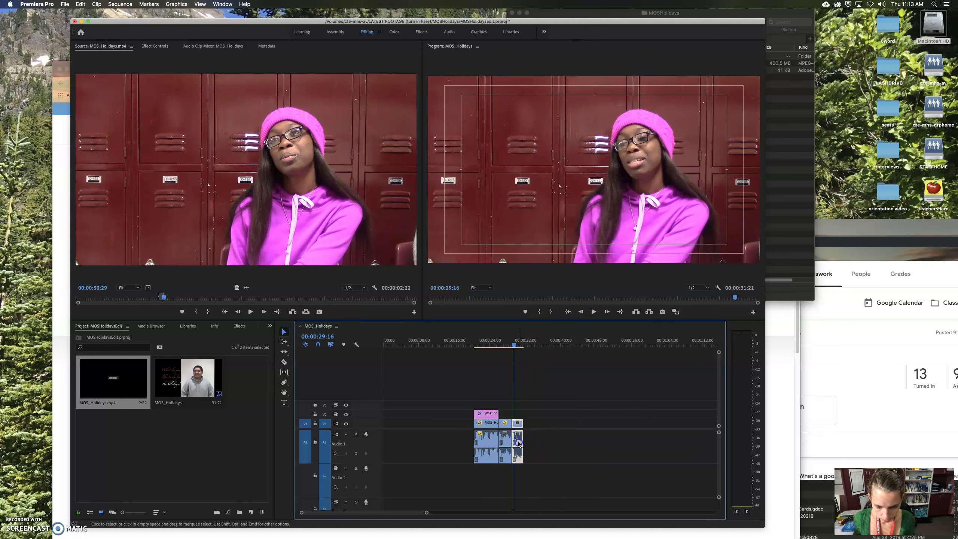
{"action": "left_click", "coordinate": [163, 275]}
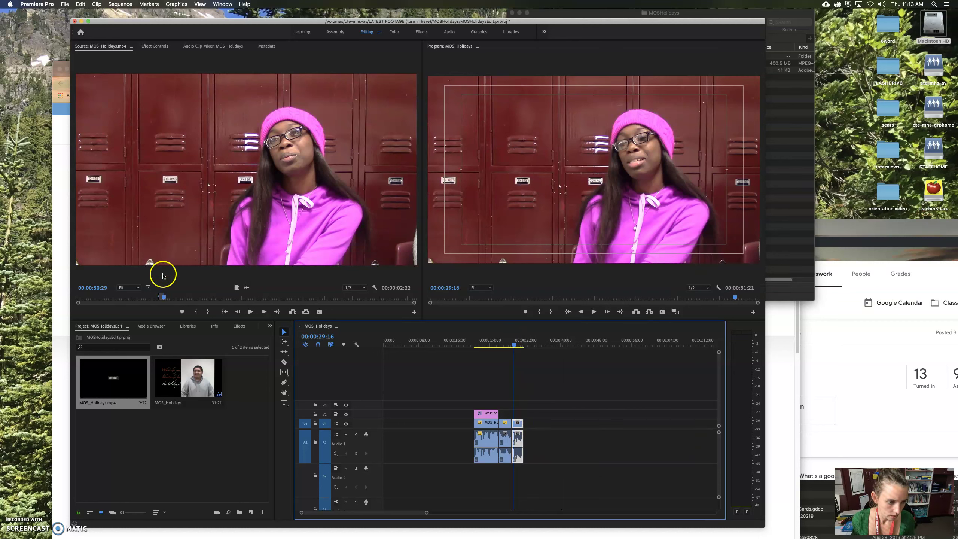
{"action": "left_click", "coordinate": [163, 46]}
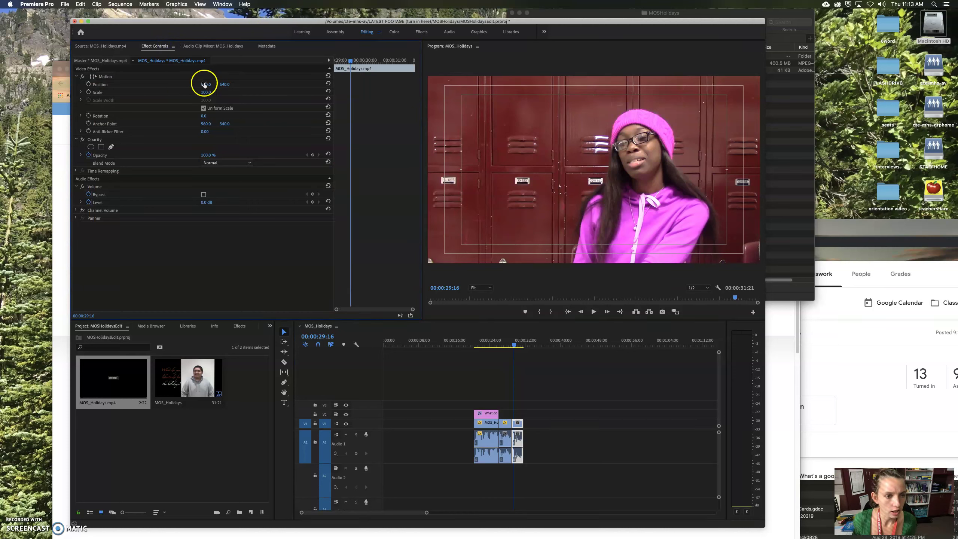
{"action": "left_click", "coordinate": [225, 84]}
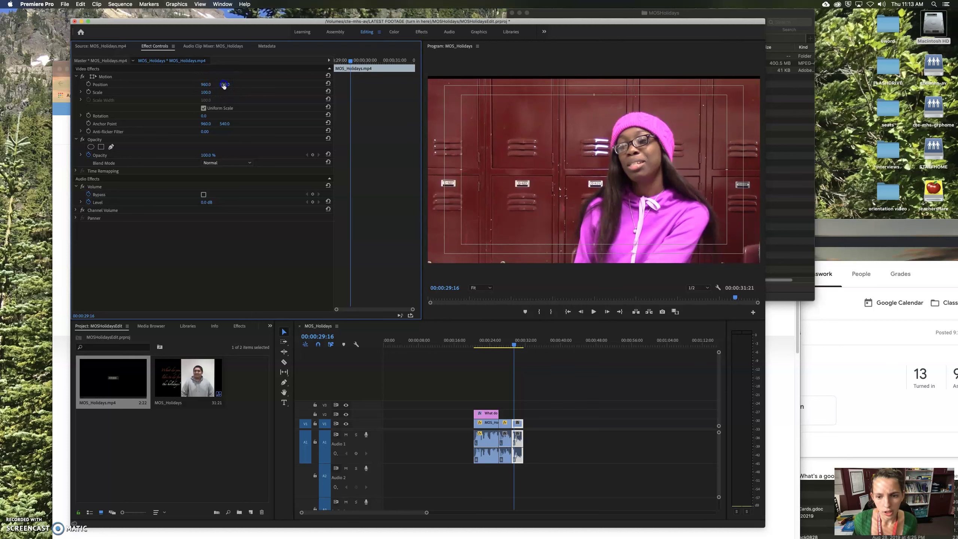
{"action": "type", "text": "440"}
{"action": "key", "text": "Return"}
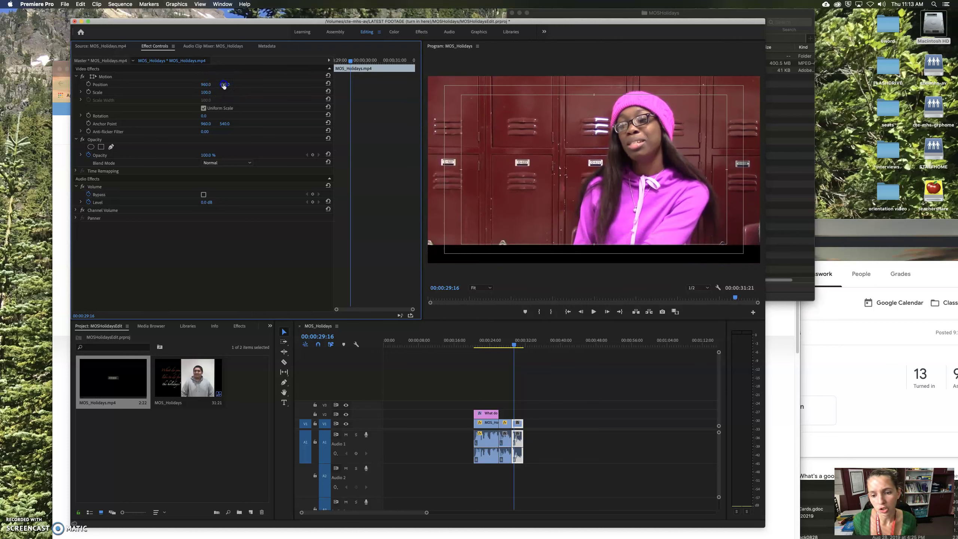
Scale the locker clip to 115 and adjust its Position Y to 478
{"action": "left_click", "coordinate": [205, 93]}
{"action": "type", "text": "115"}
{"action": "key", "text": "Return"}
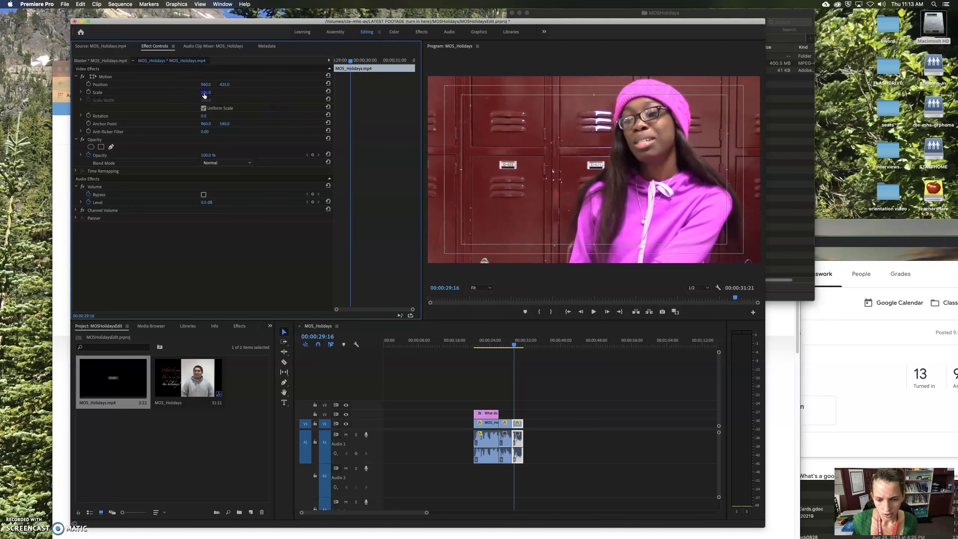
{"action": "left_click", "coordinate": [225, 84]}
{"action": "type", "text": "478"}
{"action": "key", "text": "Return"}
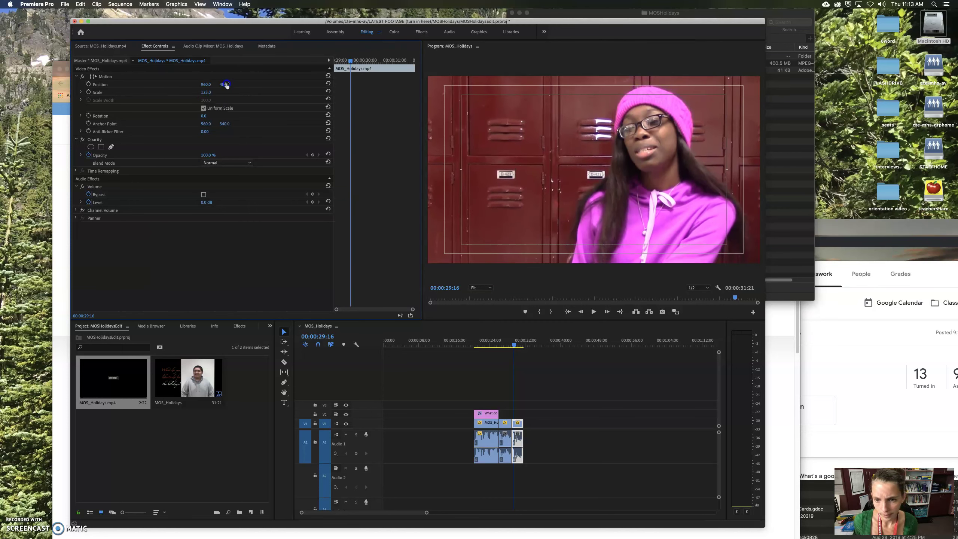
Play back the new locker clip from about 27 seconds, then save MOSHolidaysEdit via File > Save
{"action": "left_click", "coordinate": [612, 438]}
{"action": "left_click", "coordinate": [504, 347]}
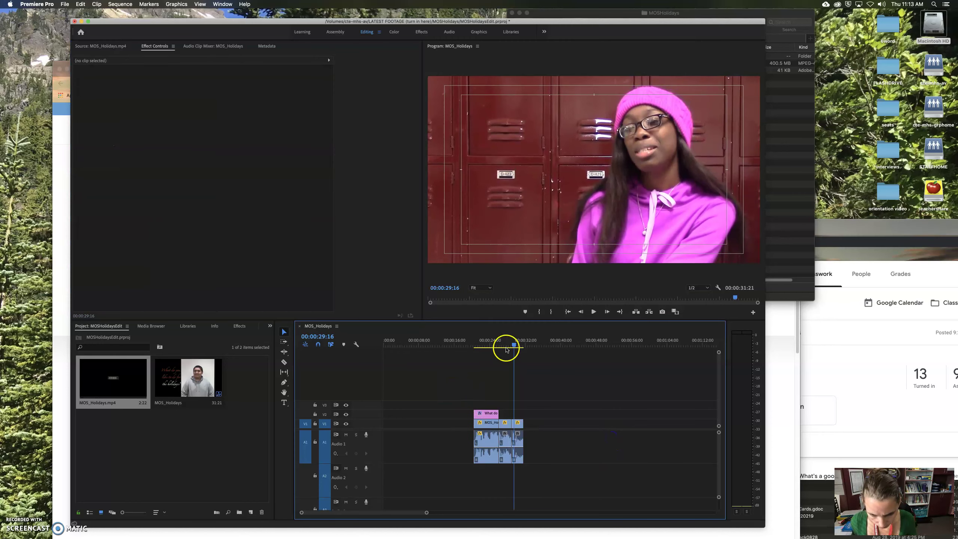
{"action": "key", "text": "space"}
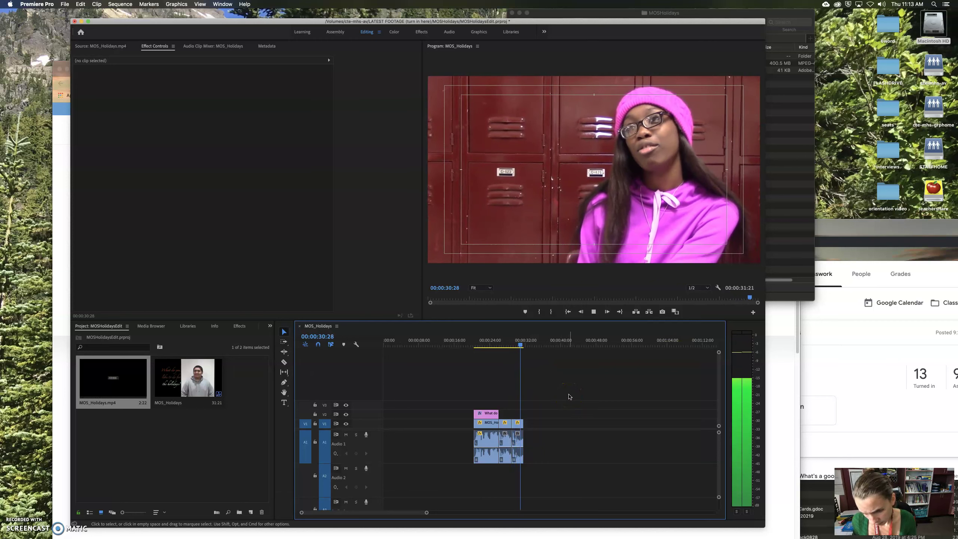
{"action": "key", "text": "space"}
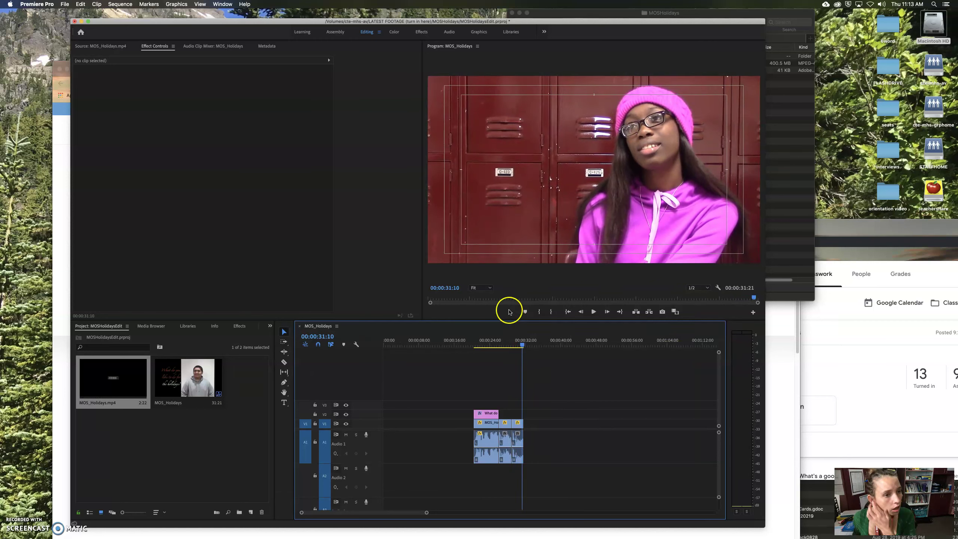
{"action": "left_click", "coordinate": [64, 4]}
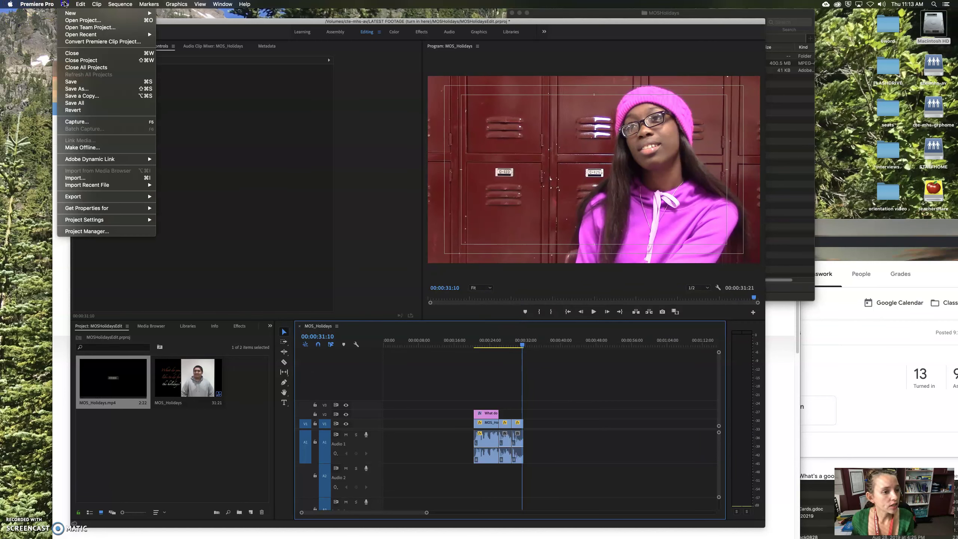
{"action": "left_click", "coordinate": [83, 82]}
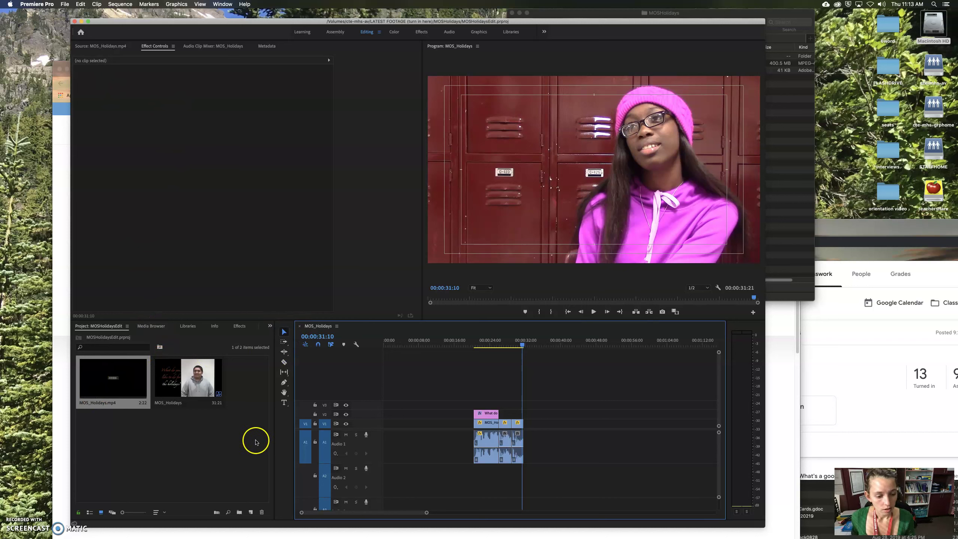
{"action": "left_click", "coordinate": [217, 427]}
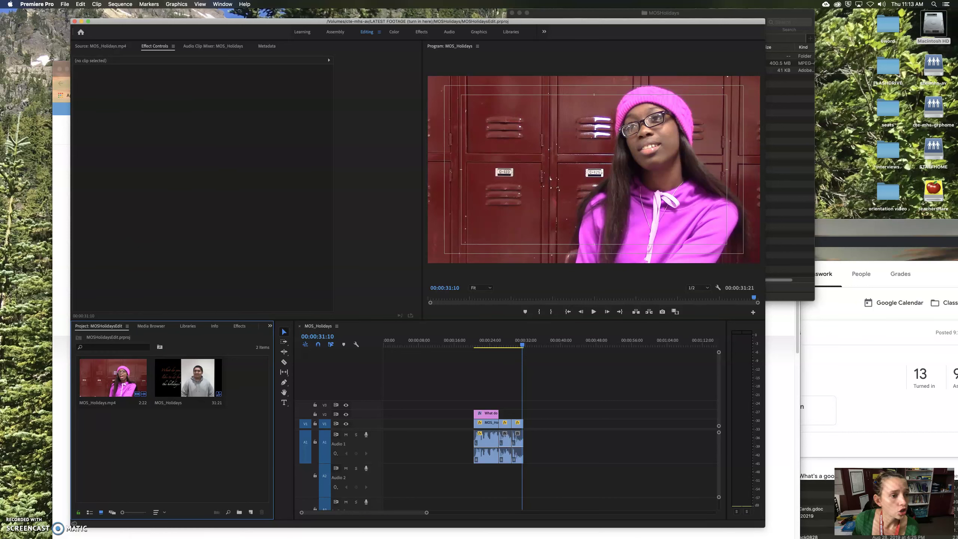
{"action": "left_click", "coordinate": [80, 4]}
{"action": "left_click", "coordinate": [64, 4]}
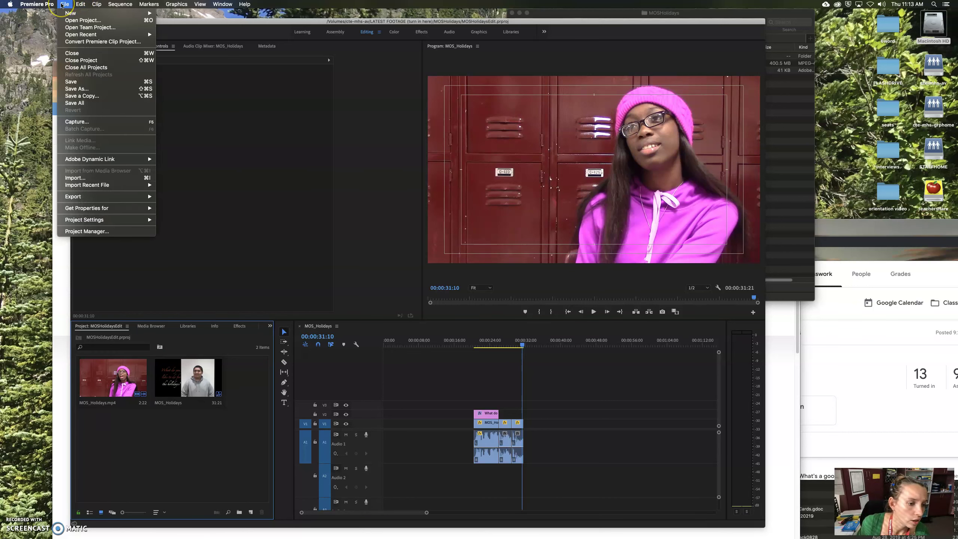
{"action": "left_click", "coordinate": [120, 4]}
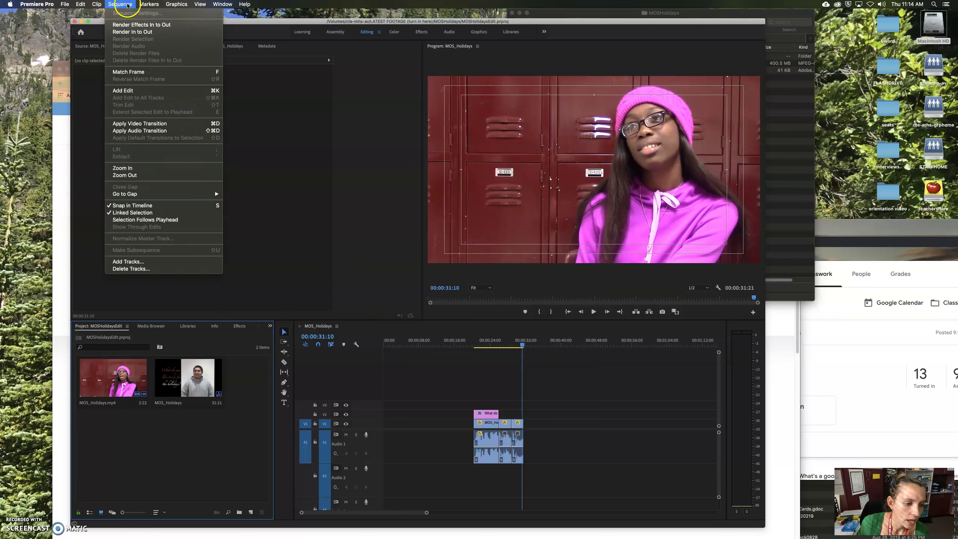
{"action": "left_click", "coordinate": [374, 180]}
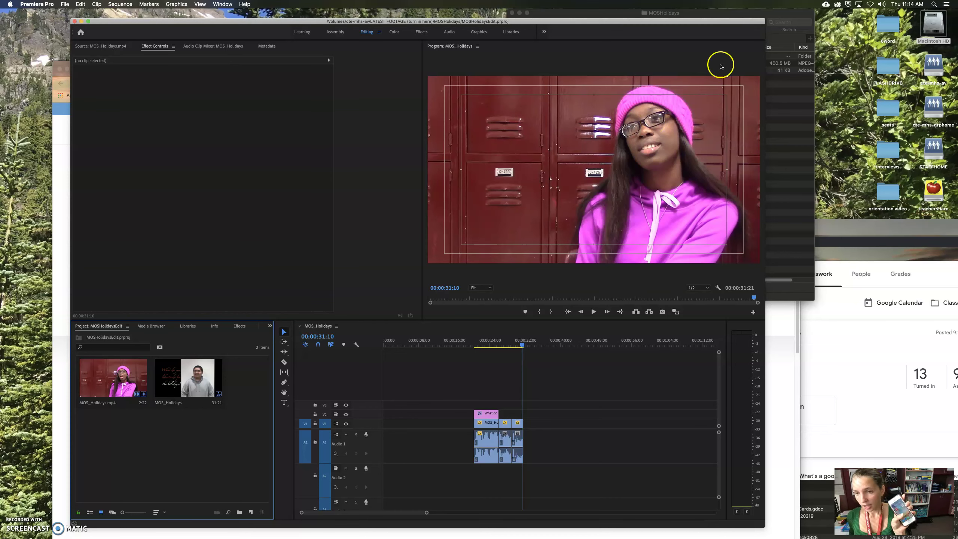
{"action": "left_click", "coordinate": [799, 131]}
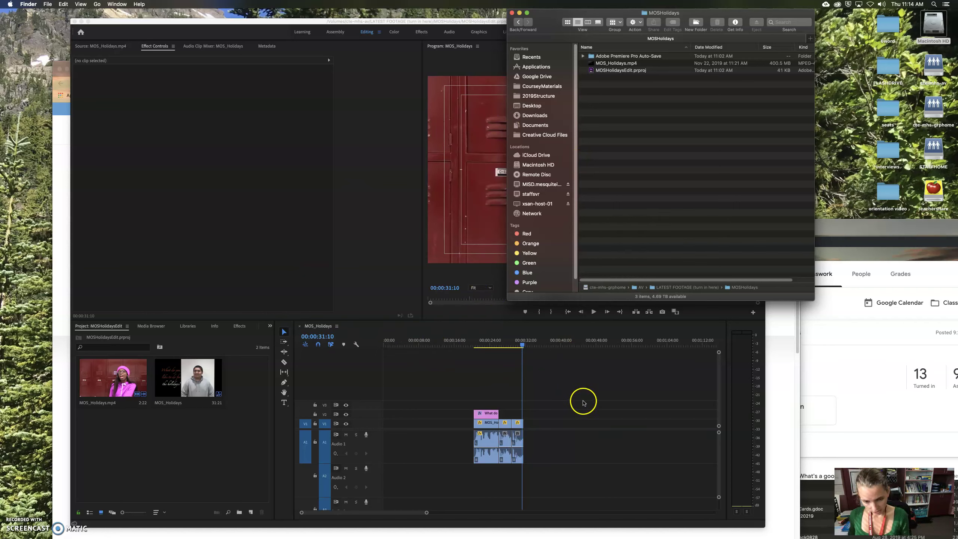
{"action": "left_click", "coordinate": [50, 4]}
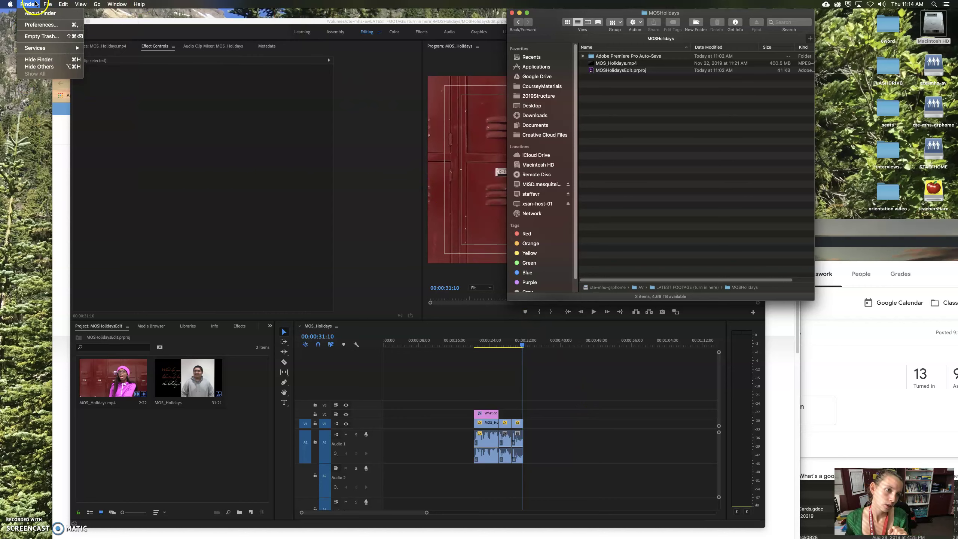
Back in Premiere, look over the File menu's export options and park the playhead near 18 seconds
{"action": "left_click", "coordinate": [241, 28]}
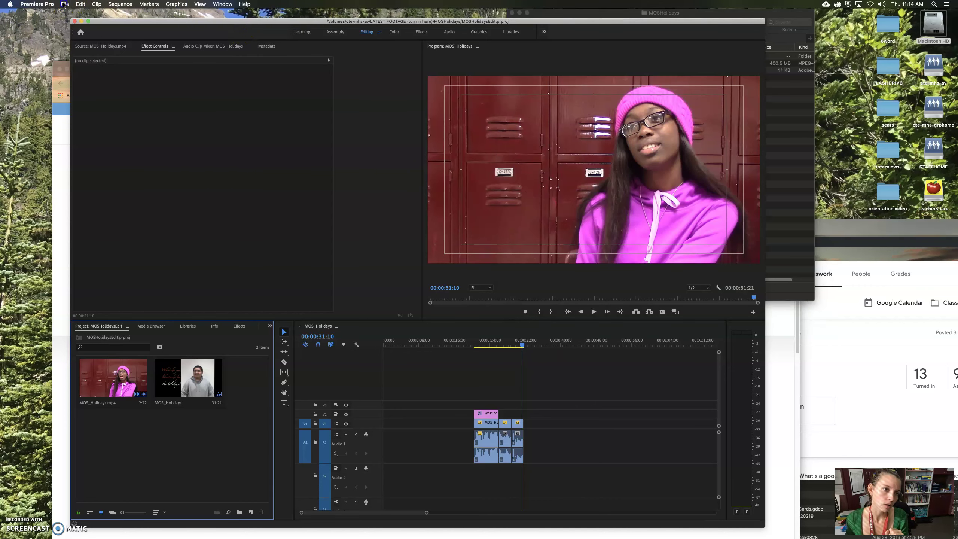
{"action": "left_click_drag", "start_coordinate": [65, 4], "coordinate": [75, 197]}
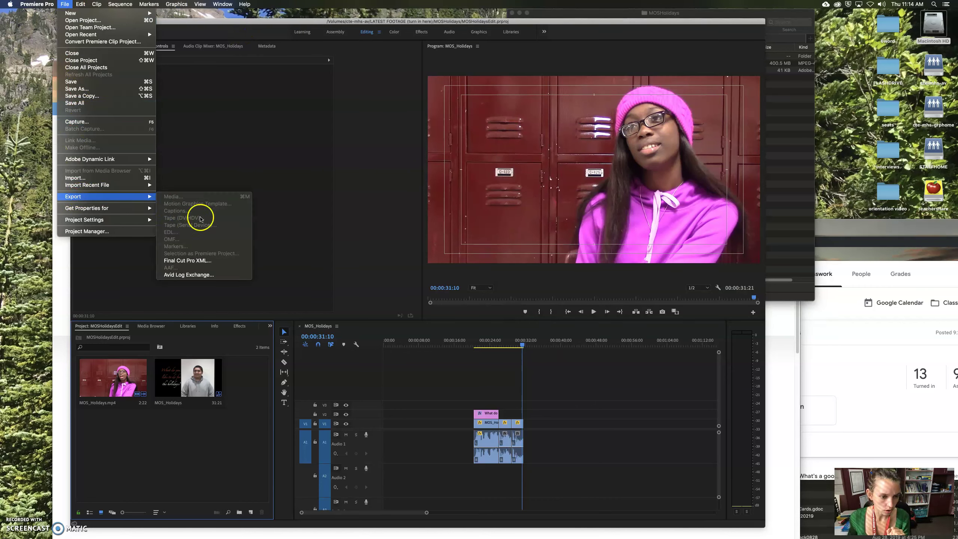
{"action": "left_click_drag", "start_coordinate": [201, 219], "coordinate": [193, 269]}
{"action": "left_click", "coordinate": [346, 145]}
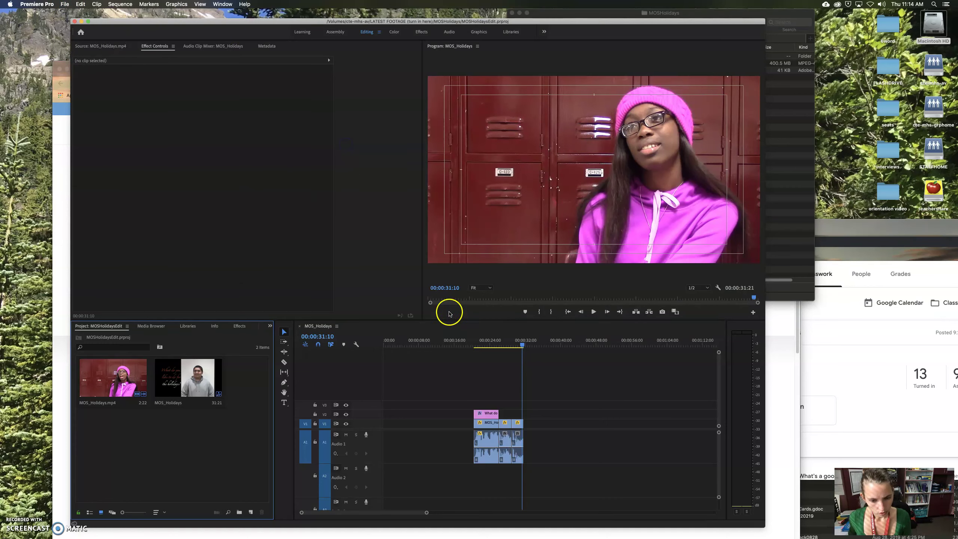
{"action": "left_click", "coordinate": [467, 344]}
Open File > Export > Media and choose the YouTube 1080p Full HD preset
{"action": "left_click", "coordinate": [64, 4]}
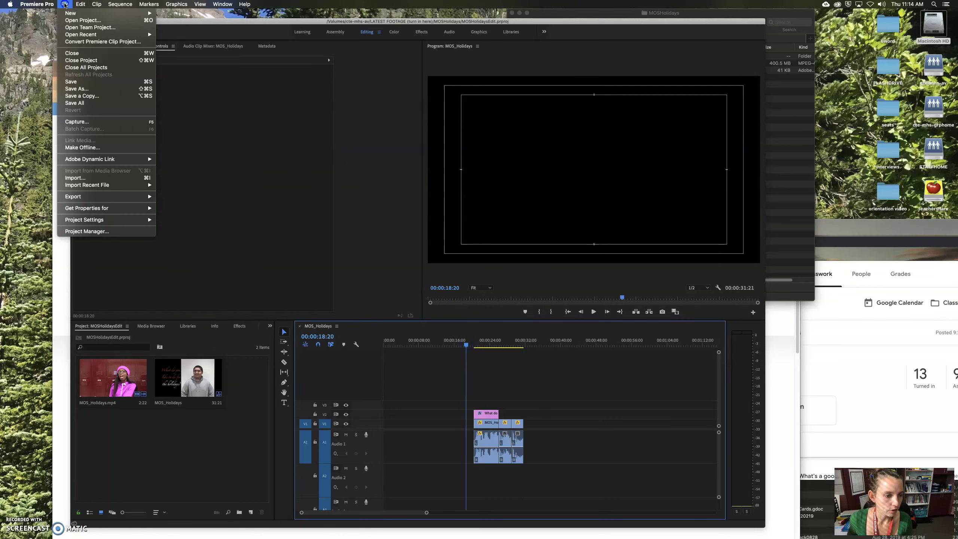
{"action": "mouse_move", "coordinate": [104, 198]}
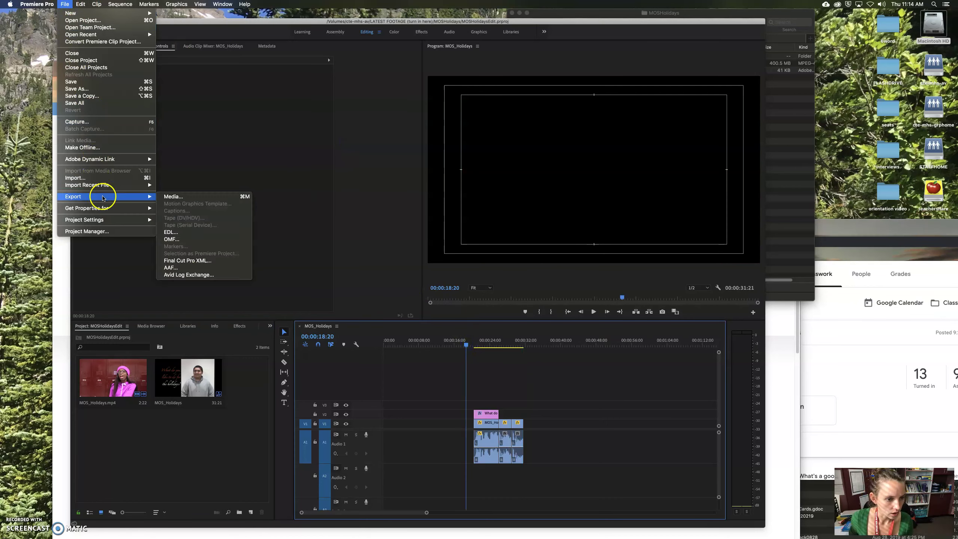
{"action": "left_click", "coordinate": [177, 196]}
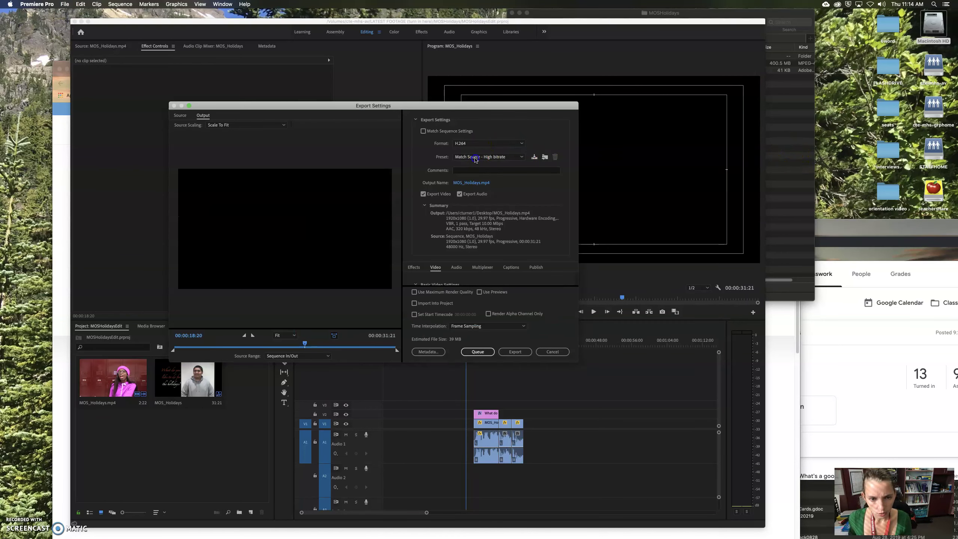
{"action": "left_click", "coordinate": [476, 158]}
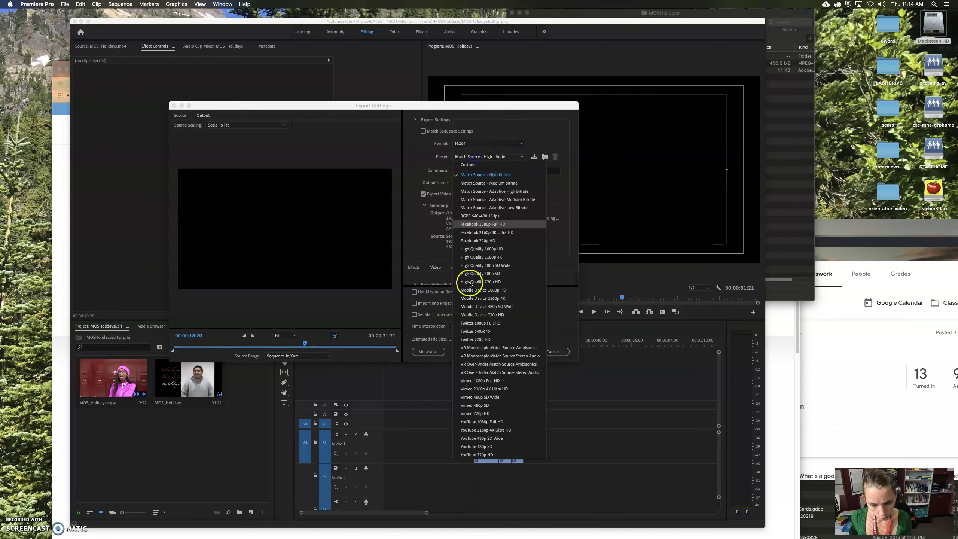
{"action": "left_click", "coordinate": [499, 421]}
Inspect the Output Name file name and save locations, then cancel the Save As dialog
{"action": "left_click", "coordinate": [468, 183]}
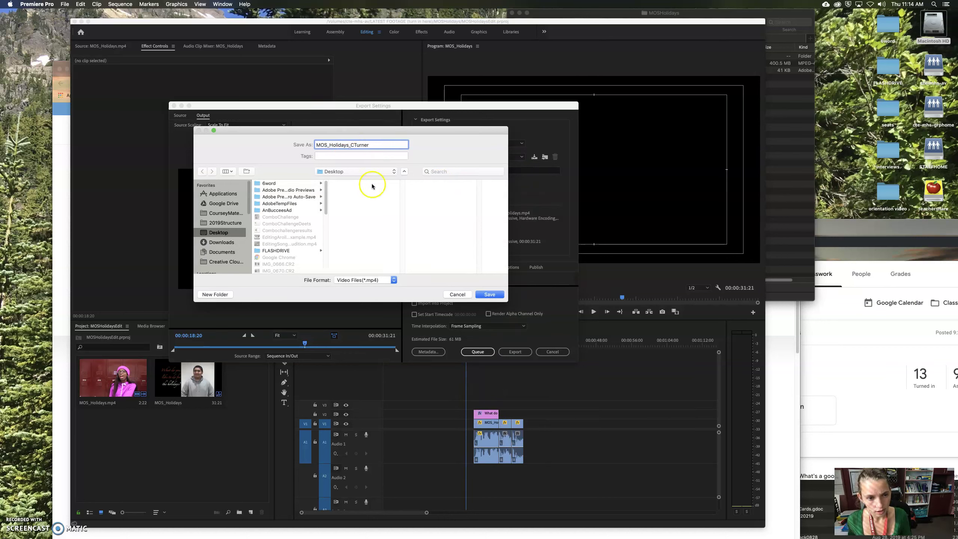
{"action": "left_click", "coordinate": [350, 144]}
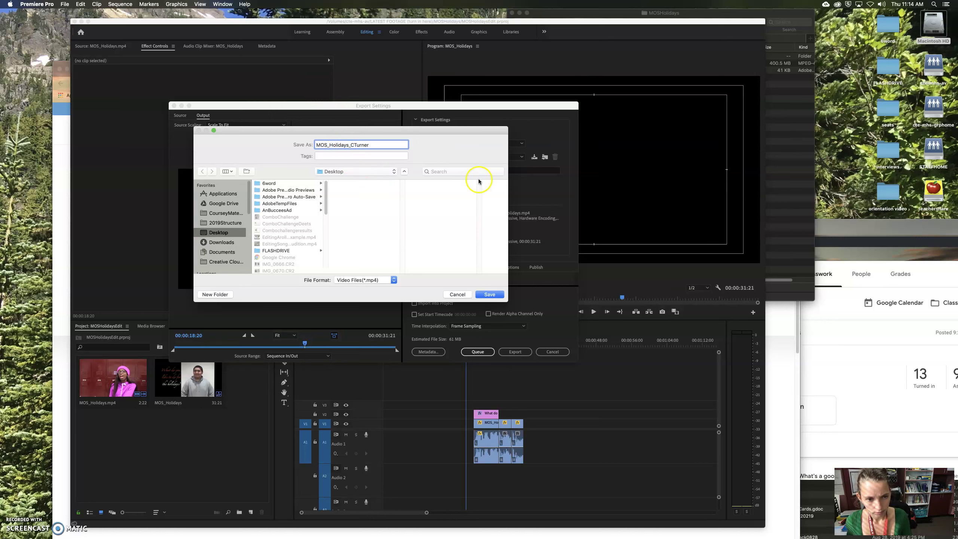
{"action": "left_click", "coordinate": [375, 142]}
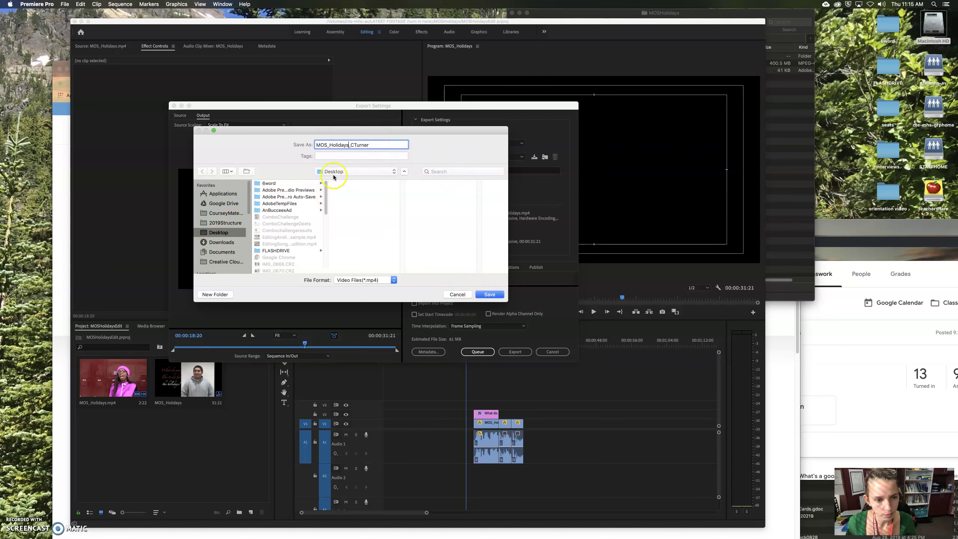
{"action": "left_click", "coordinate": [334, 174]}
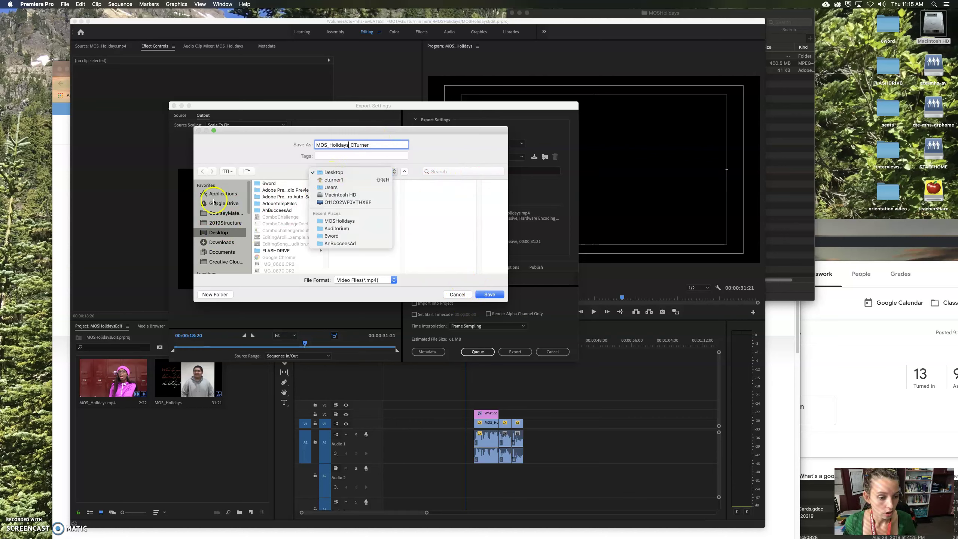
{"action": "left_click", "coordinate": [424, 279]}
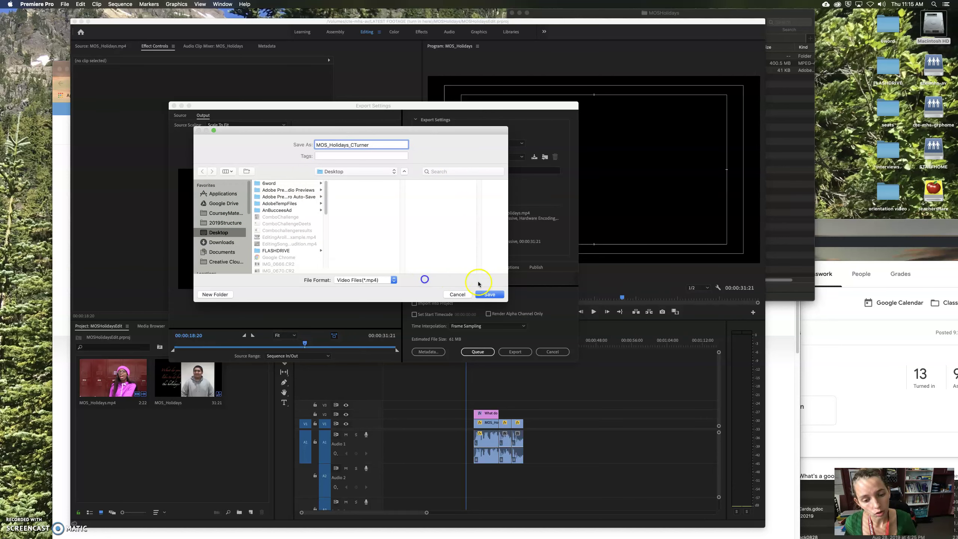
{"action": "left_click", "coordinate": [457, 294]}
Check the MOSHolidays Finder window, then cancel Premiere's Export Settings for MOS_Holidays without exporting
{"action": "left_click", "coordinate": [802, 66]}
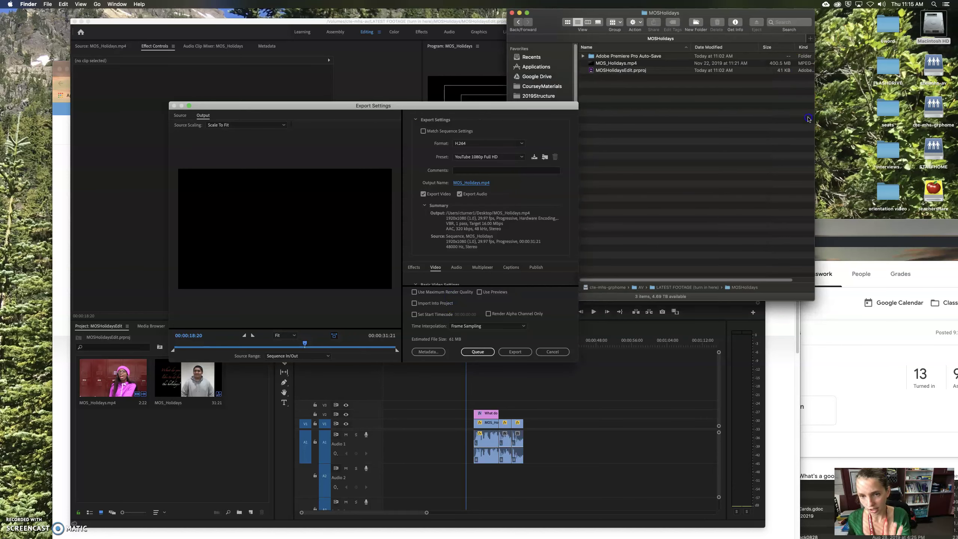
{"action": "left_click", "coordinate": [582, 155]}
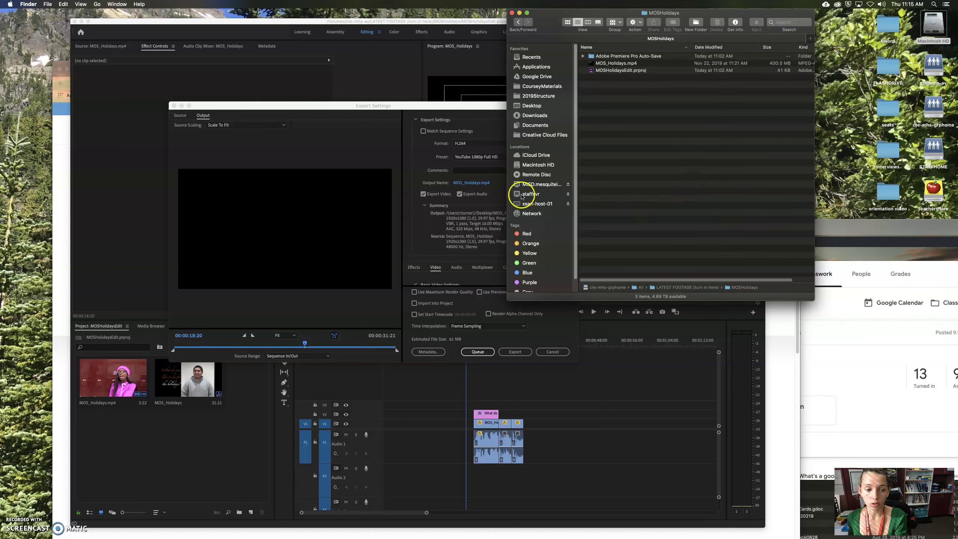
{"action": "left_click", "coordinate": [549, 355]}
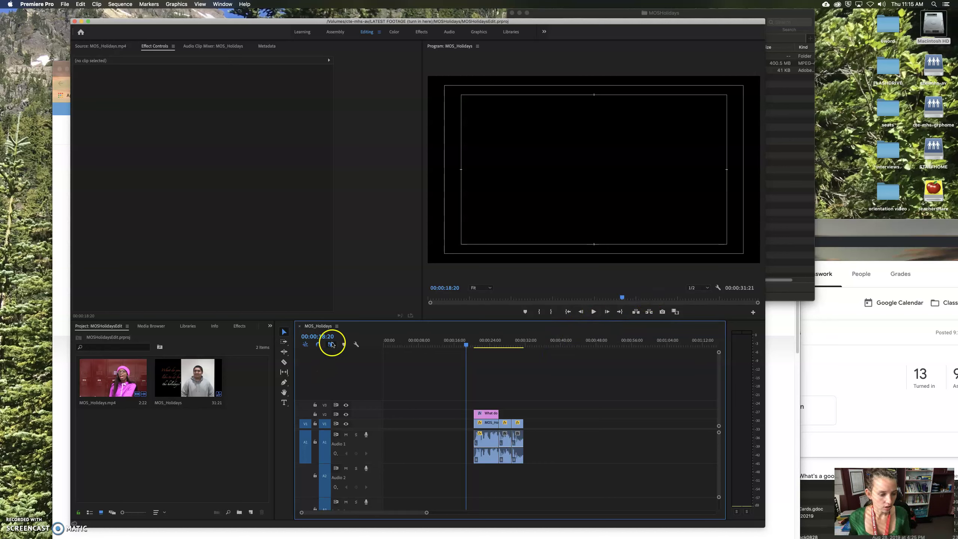
Scrub to the interview near 00:00:29, mute Audio 2, then bring the MOSHolidays Finder window forward
{"action": "left_click_drag", "start_coordinate": [466, 347], "coordinate": [516, 346]}
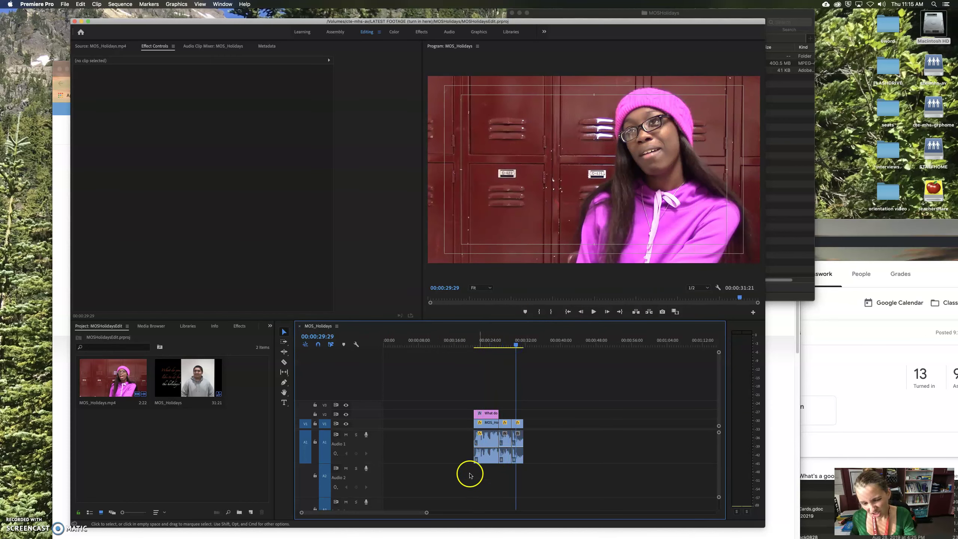
{"action": "left_click", "coordinate": [346, 468]}
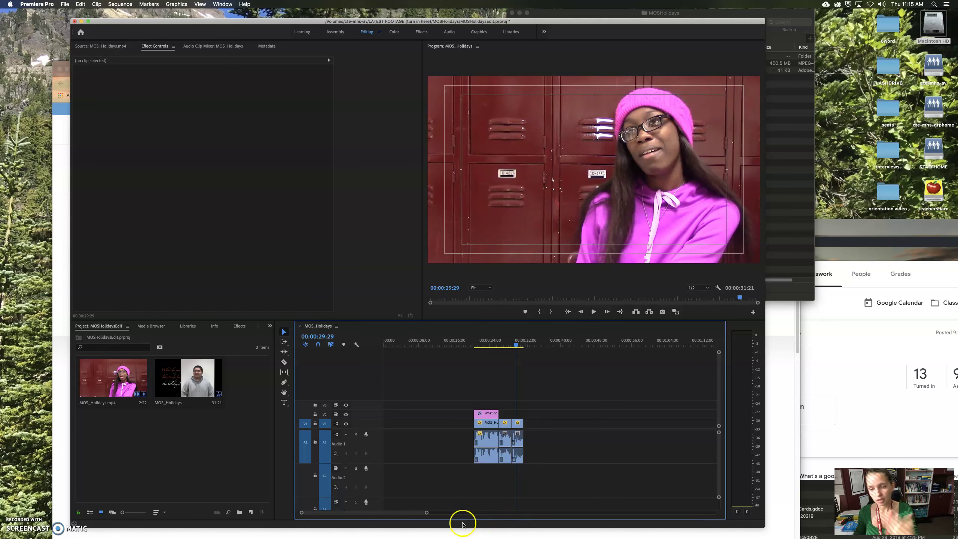
{"action": "left_click", "coordinate": [797, 123]}
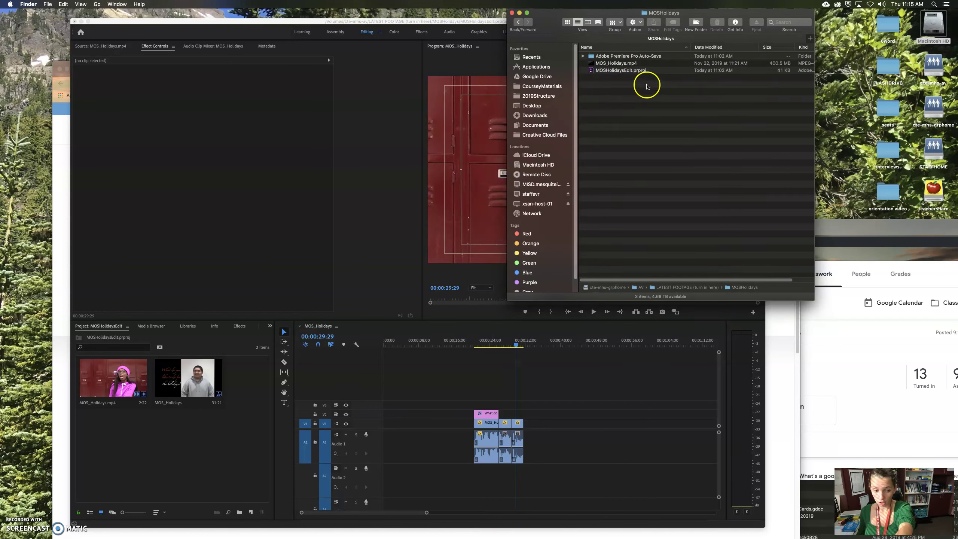